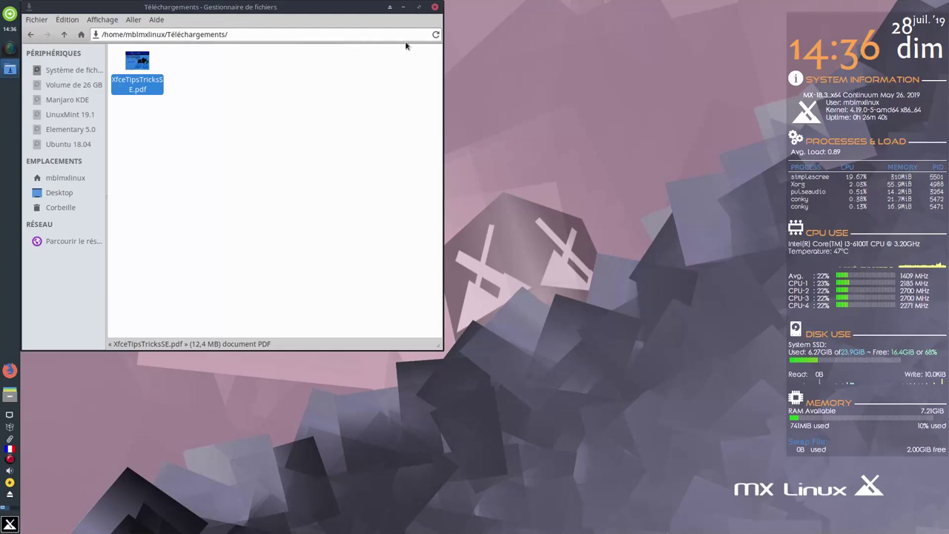
Close the file manager, open the user manual from the desktop and expand chapters 4, 5 and 6 of its outline.
left_click(434, 7)
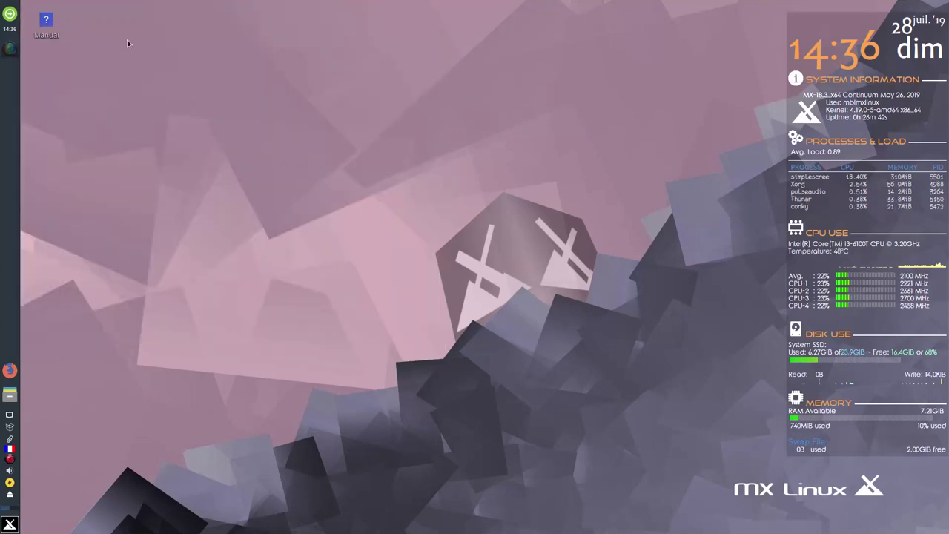
double_click(46, 22)
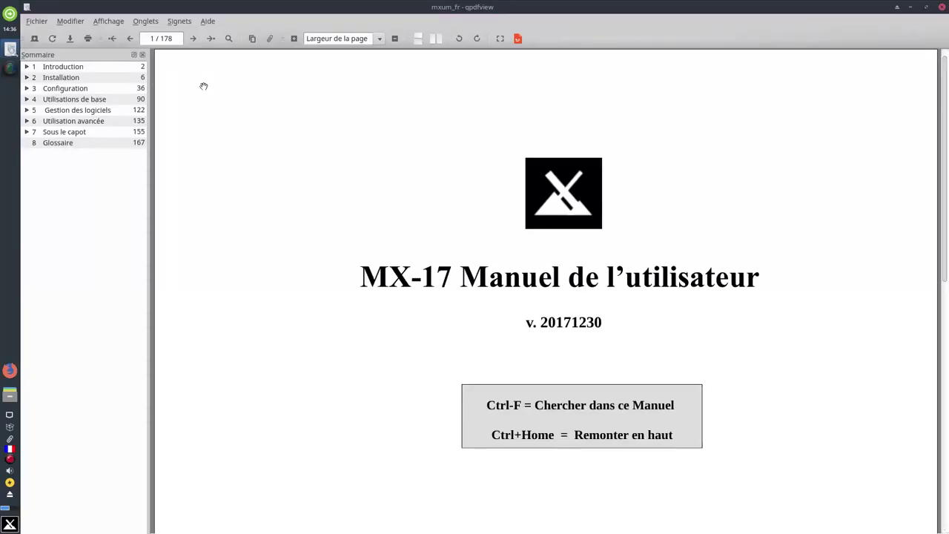
left_click(25, 121)
left_click(27, 110)
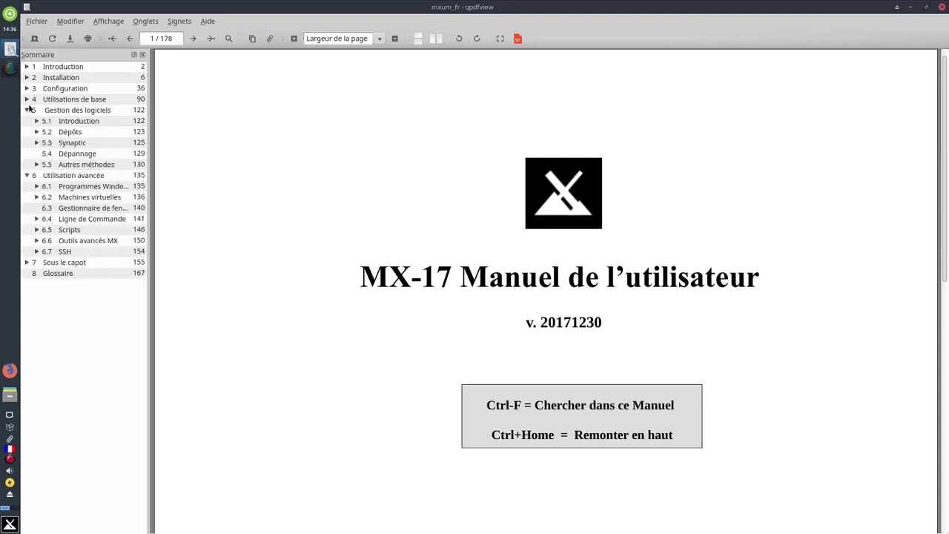
left_click(25, 99)
Read the manual from section 4.1 Internet through the audio and video applications of section 4.2 Multimedia.
left_click(72, 109)
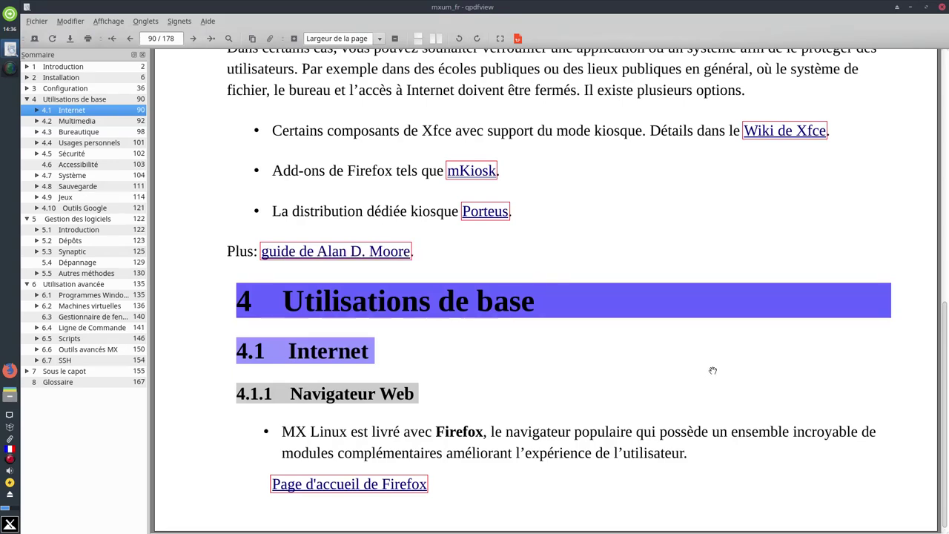
scroll(711, 372, "down", 5)
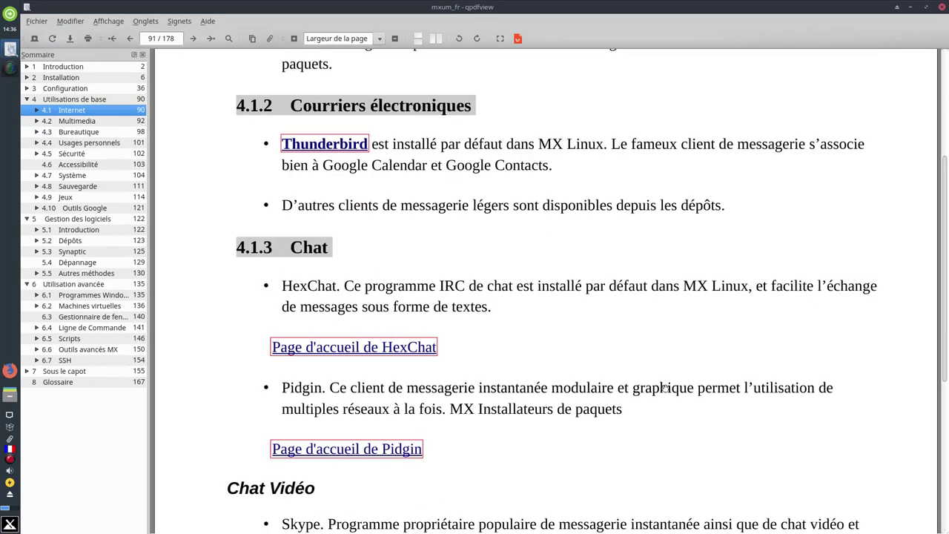
scroll(654, 359, "down", 4)
scroll(651, 359, "down", 10)
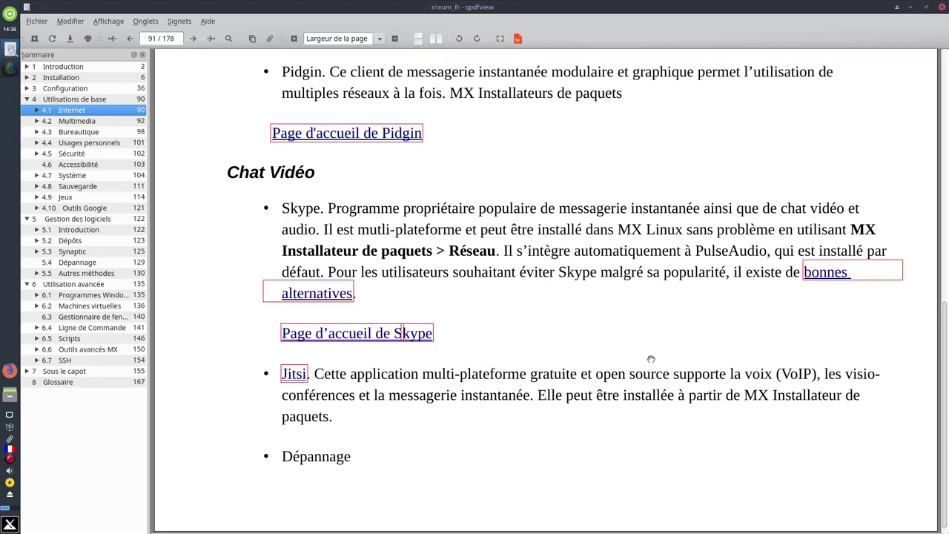
scroll(637, 331, "down", 10)
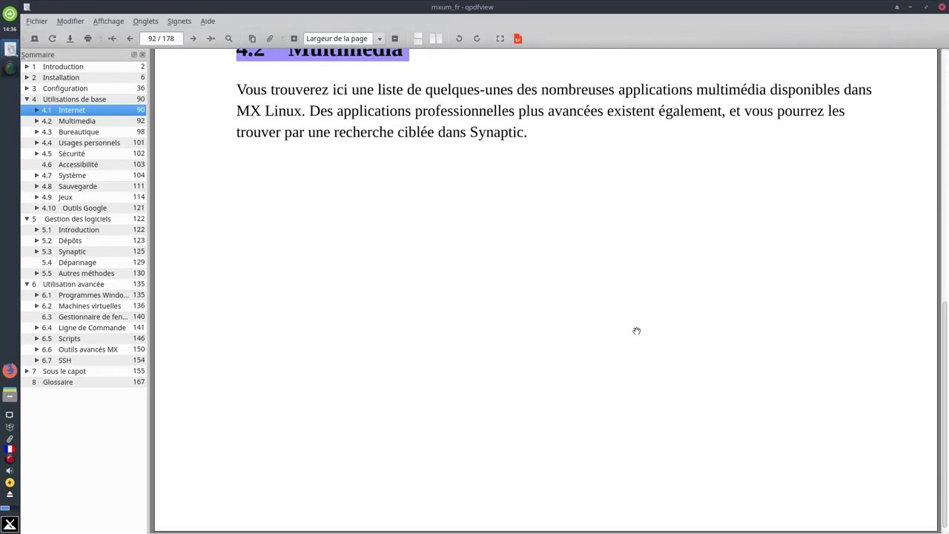
scroll(637, 332, "down", 1)
scroll(636, 327, "up", 4)
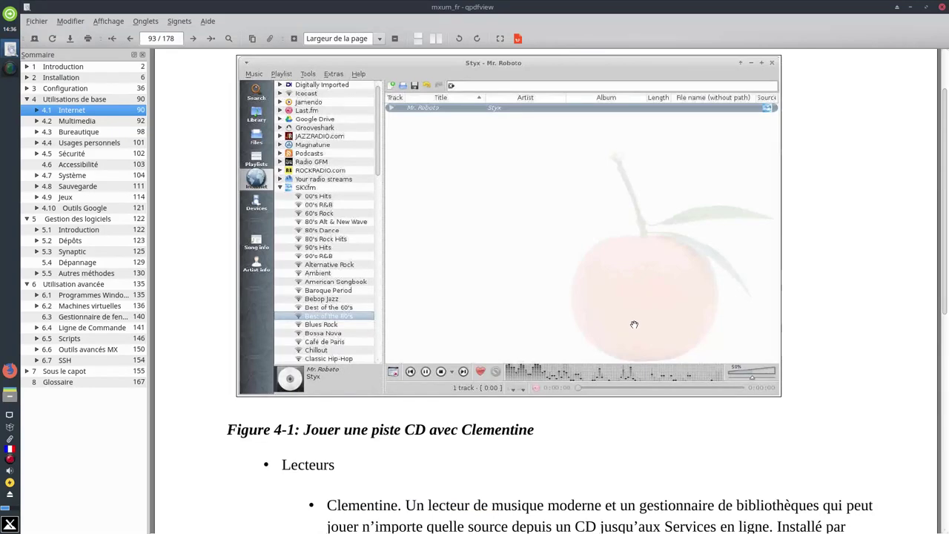
scroll(635, 322, "down", 10)
scroll(635, 318, "down", 1)
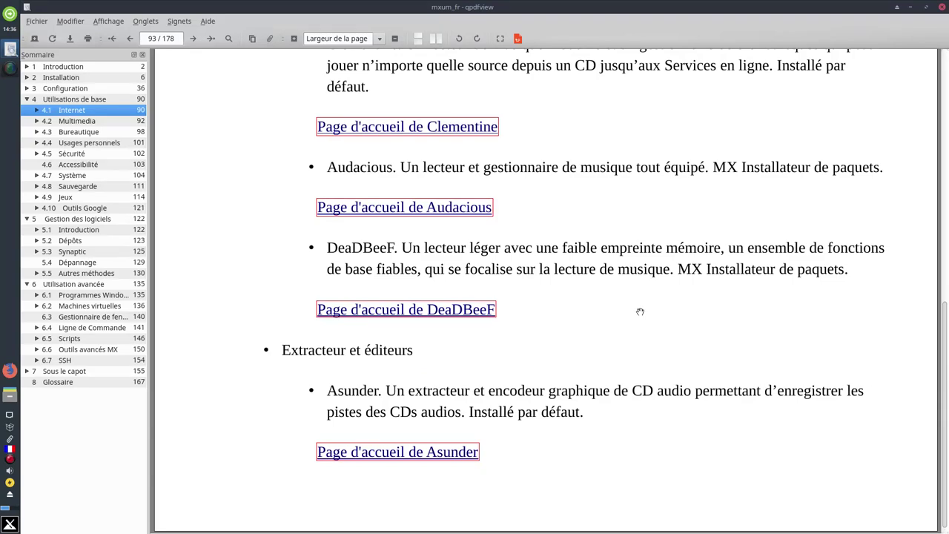
scroll(640, 311, "down", 5)
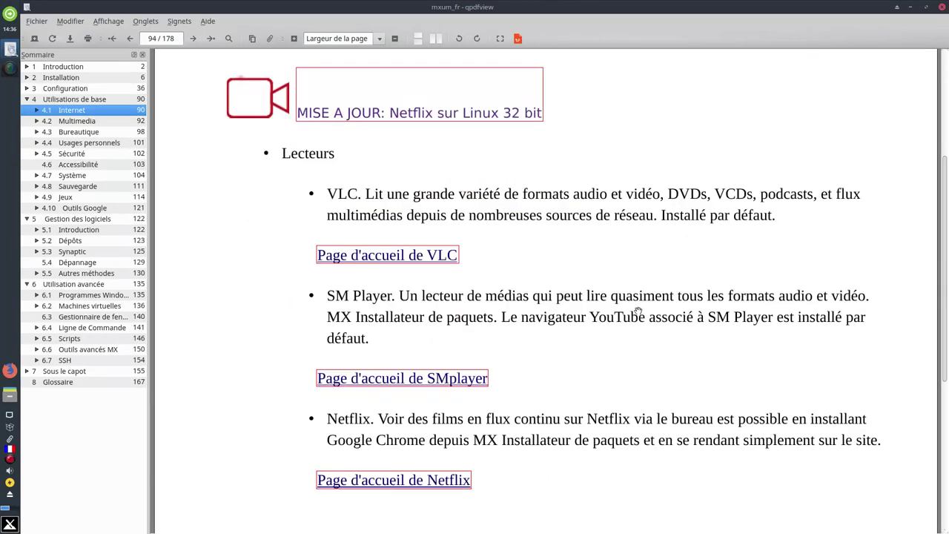
scroll(638, 311, "down", 3)
scroll(636, 307, "up", 10)
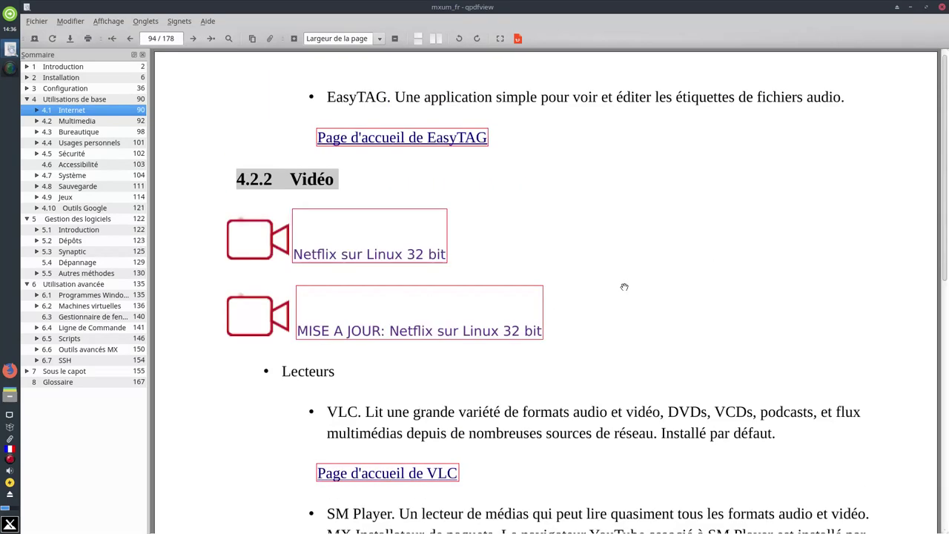
scroll(622, 280, "up", 4)
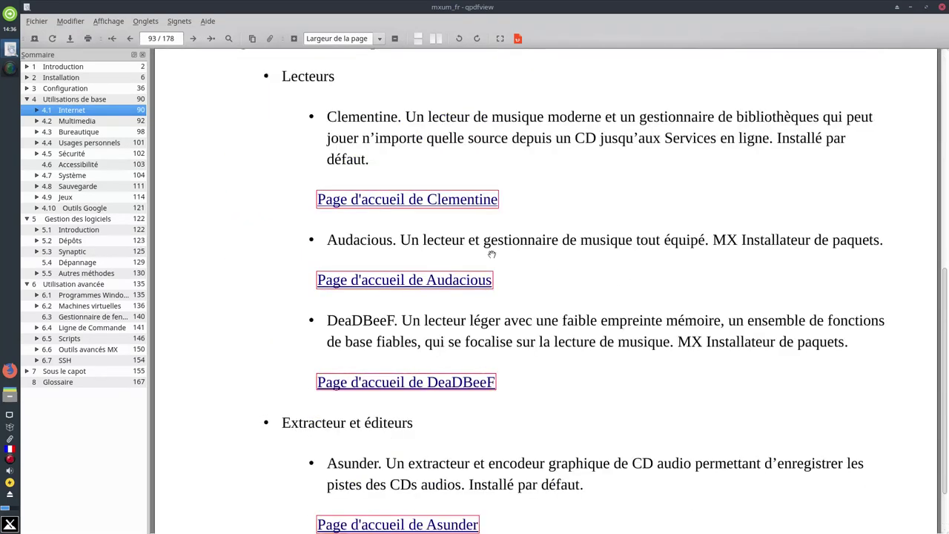
Look through the manual's sections from 4.2 Multimedia to 5.3 Synaptic, including Bureautique, Usages personnels, Sécurité and Dépôts, and close the manual.
left_click(77, 122)
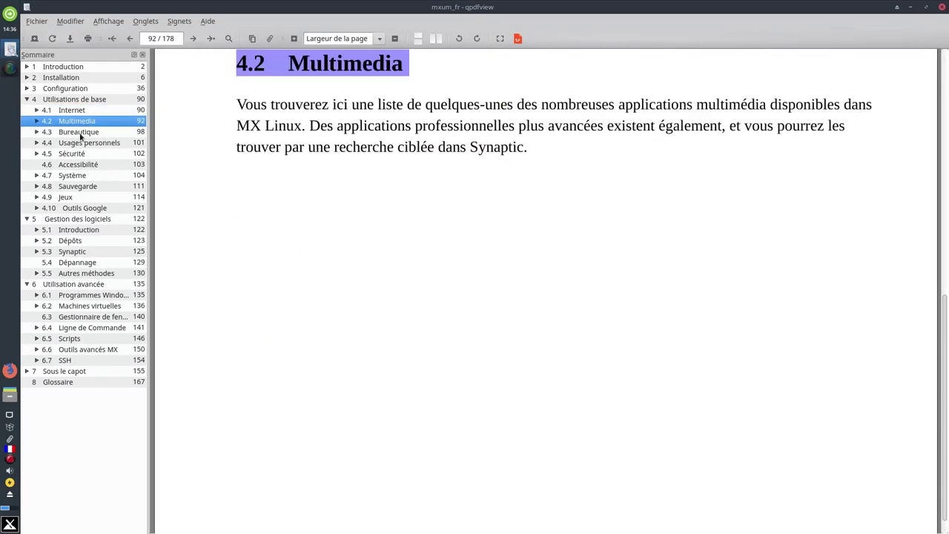
left_click(80, 133)
left_click(83, 142)
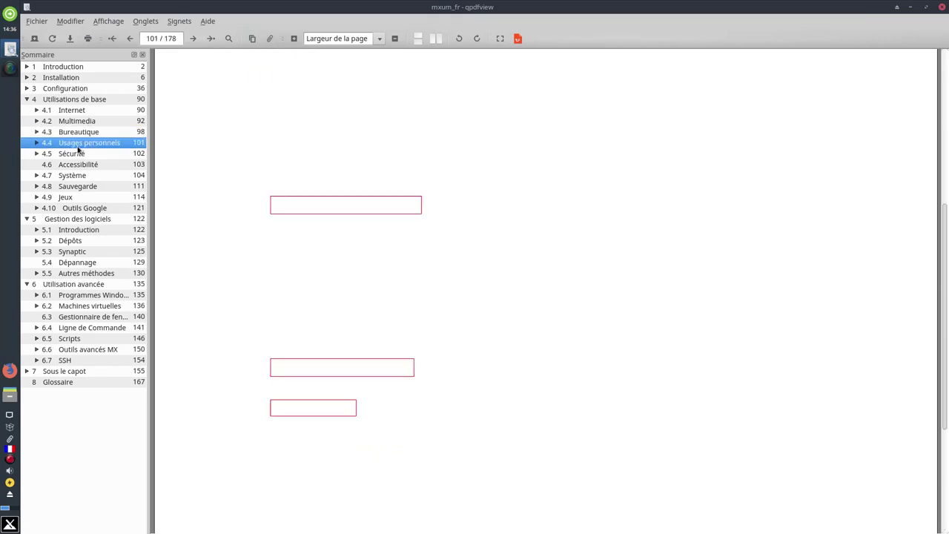
scroll(621, 288, "down", 4)
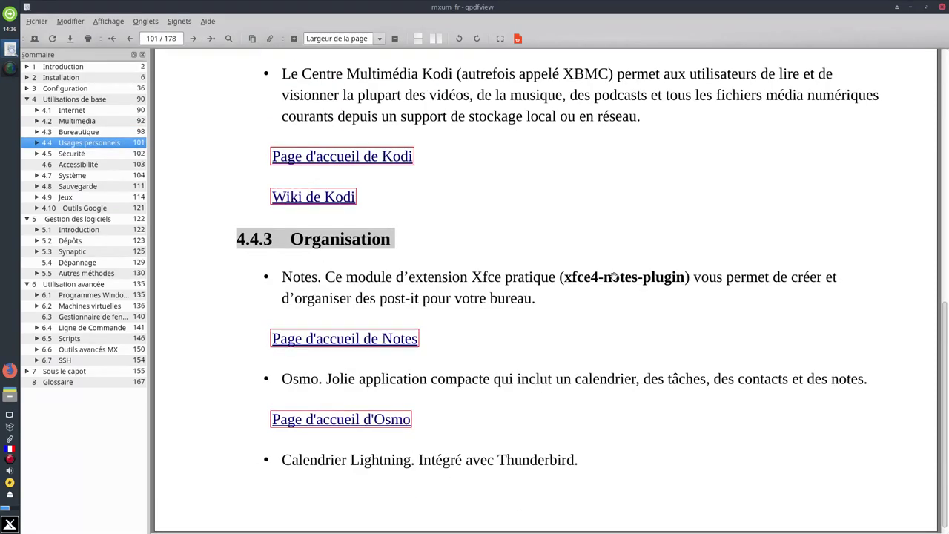
scroll(605, 275, "down", 8)
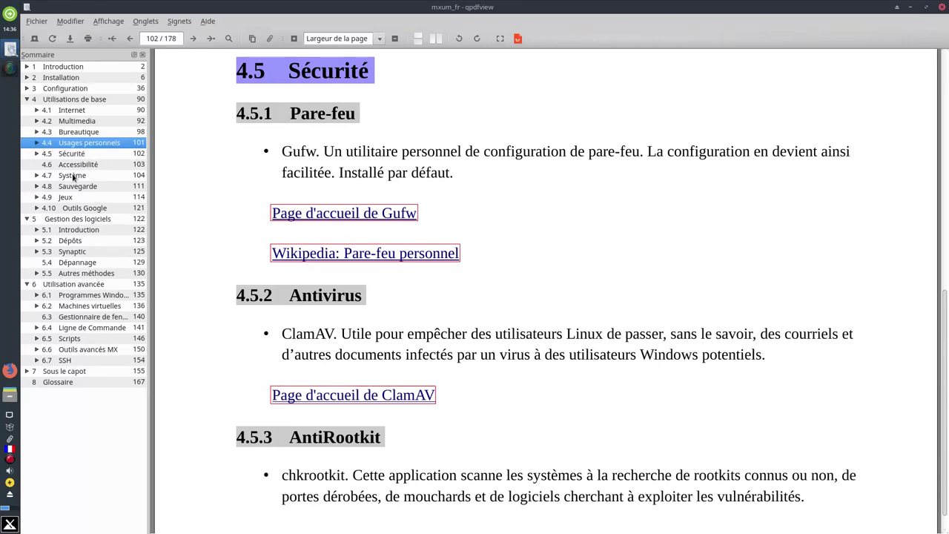
left_click(62, 240)
left_click(74, 253)
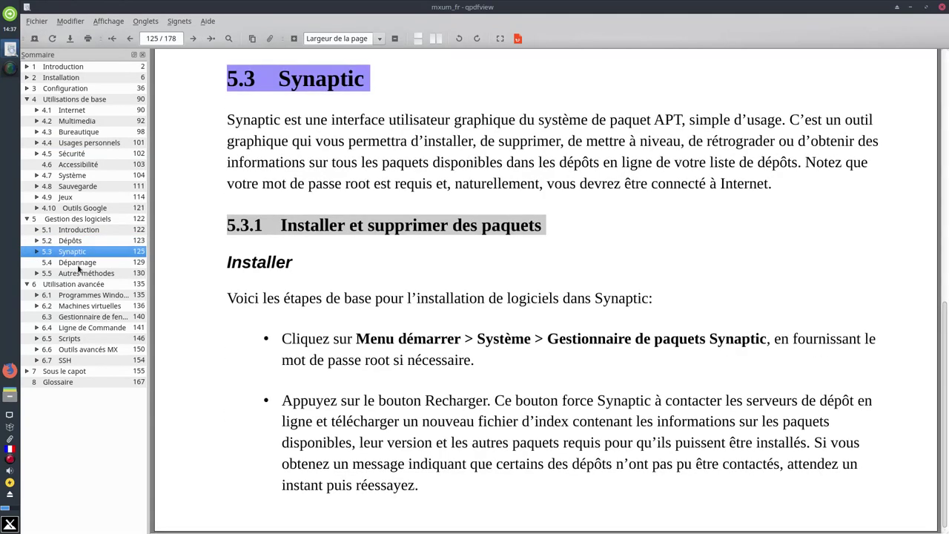
left_click(942, 7)
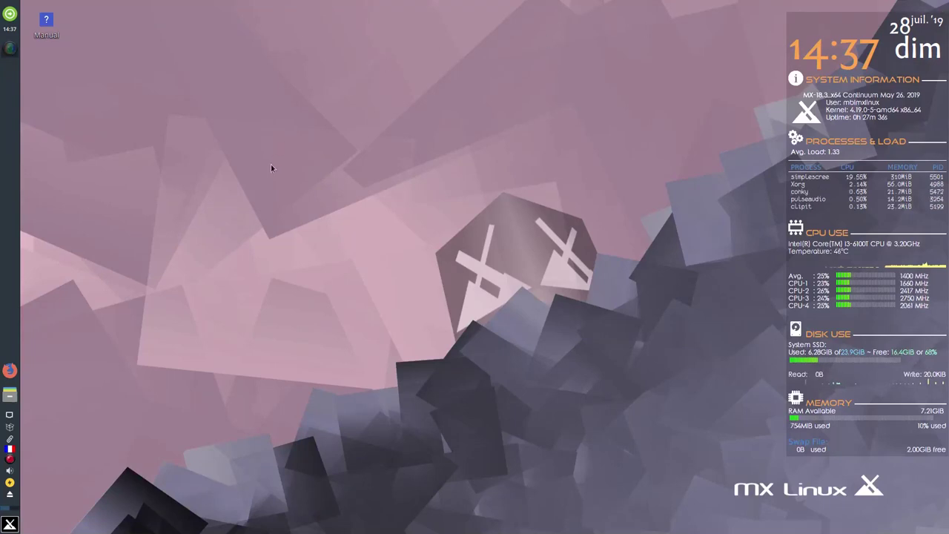
View the installed games, search the applications for "m" and open MX Outils.
left_click(9, 525)
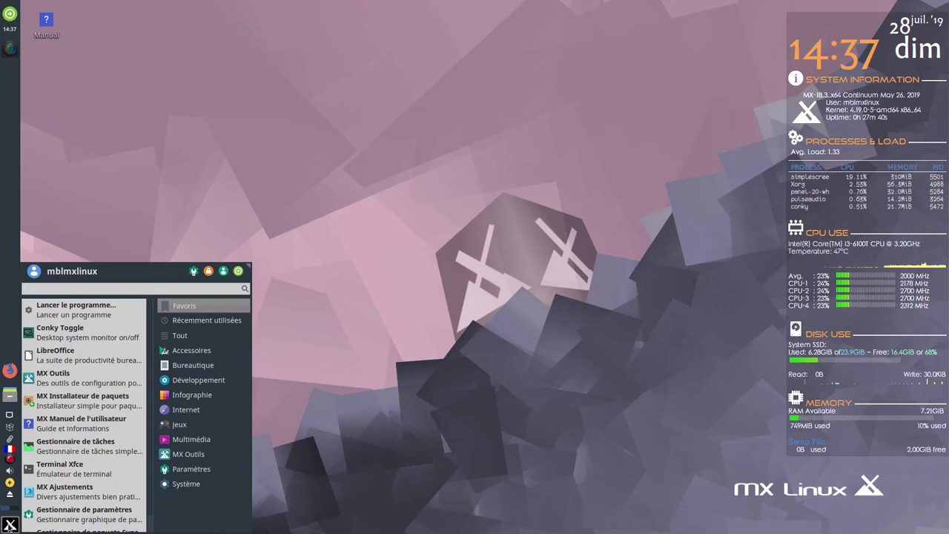
left_click(164, 428)
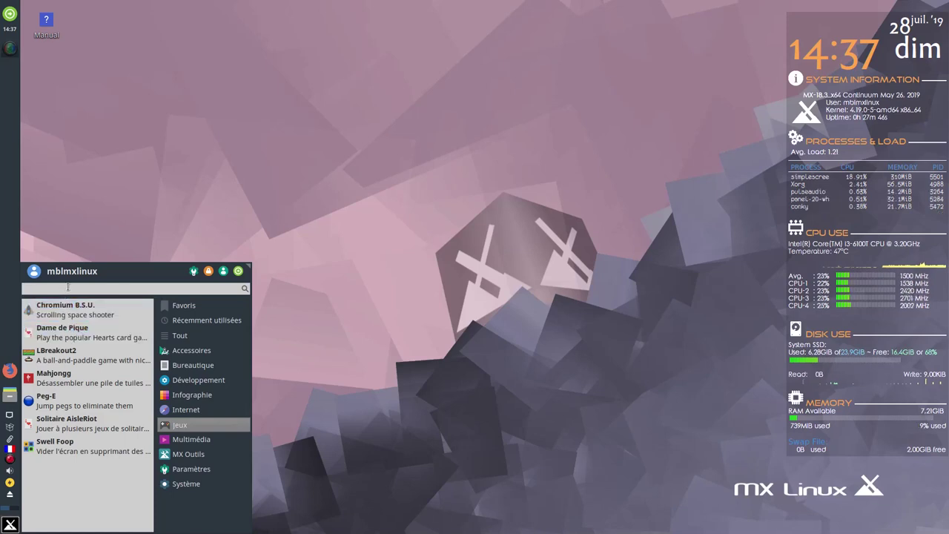
type("m")
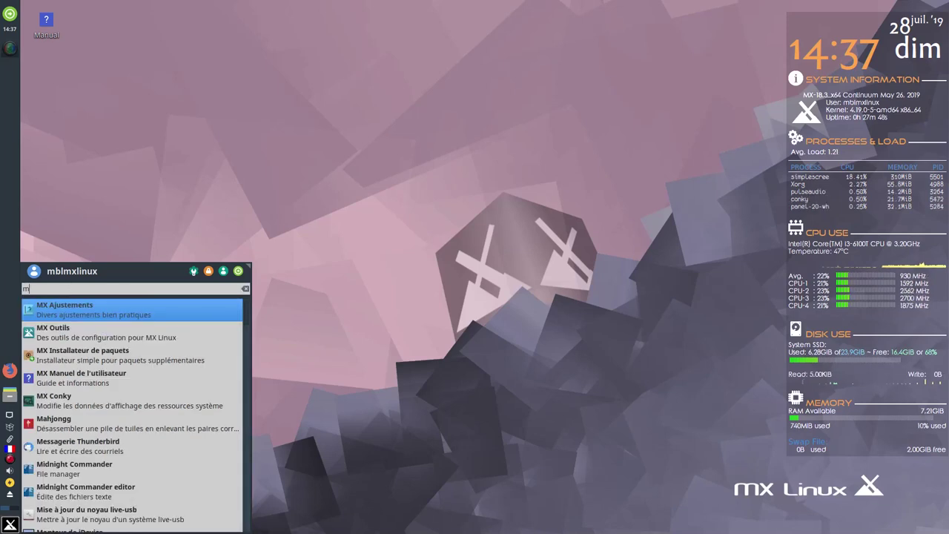
left_click(75, 329)
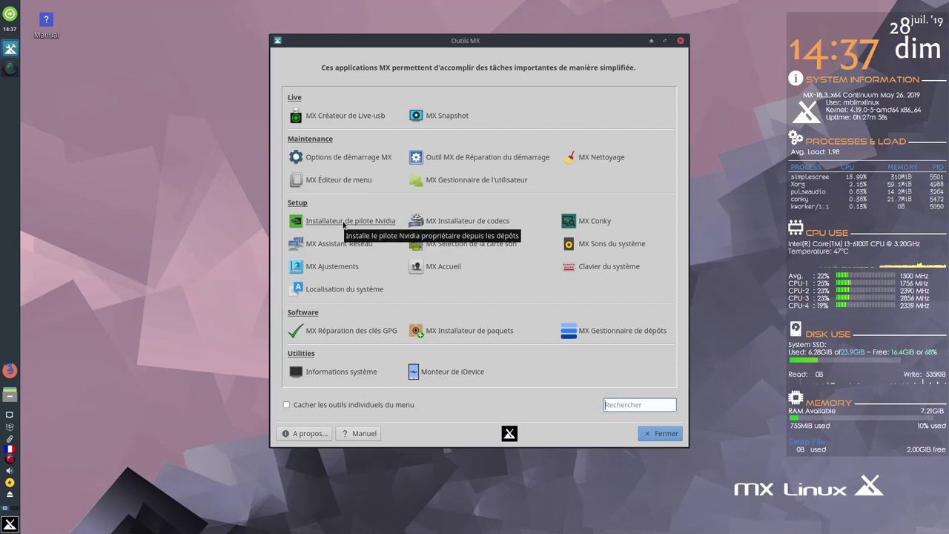
Install the non-free codecs with MX Installateur de codecs, authenticating with the administrator password and accepting legal responsibility for the download.
left_click(495, 222)
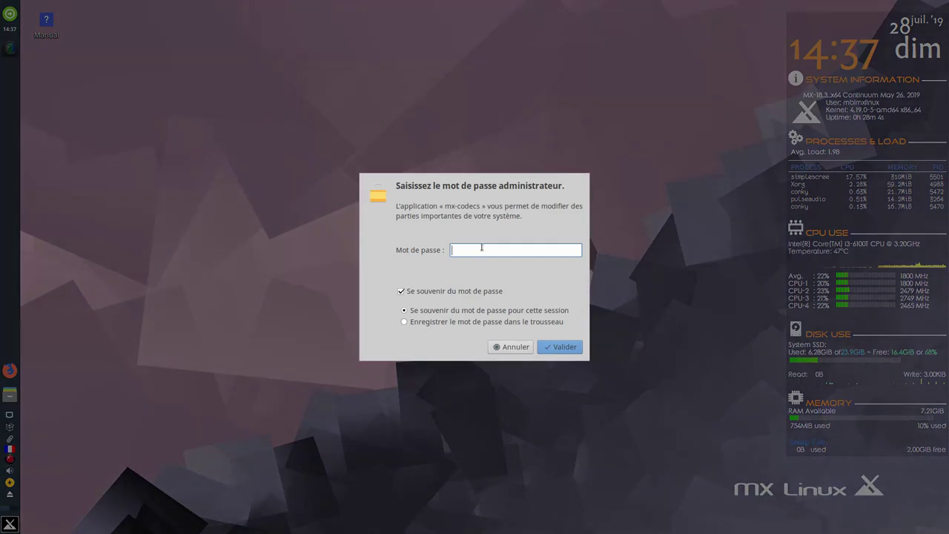
type("•••••••••")
key("Return")
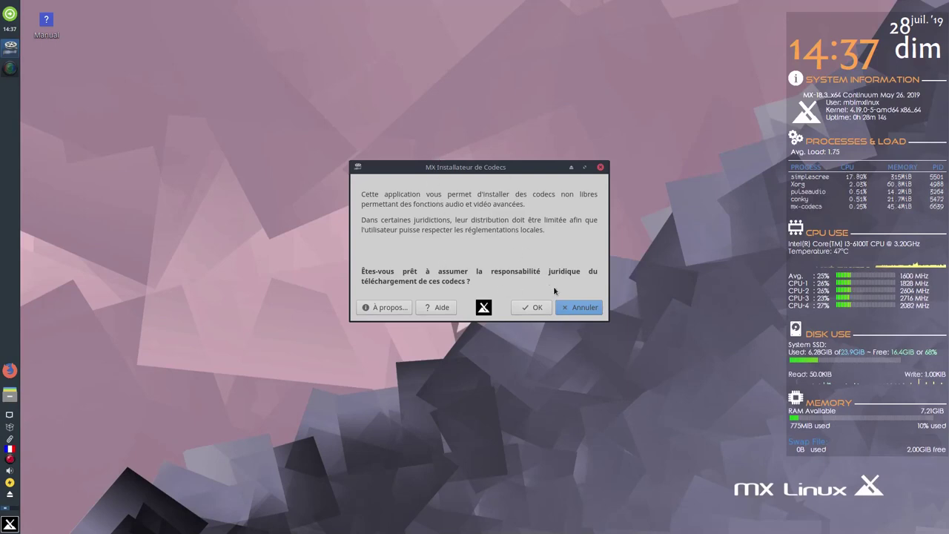
left_click(530, 308)
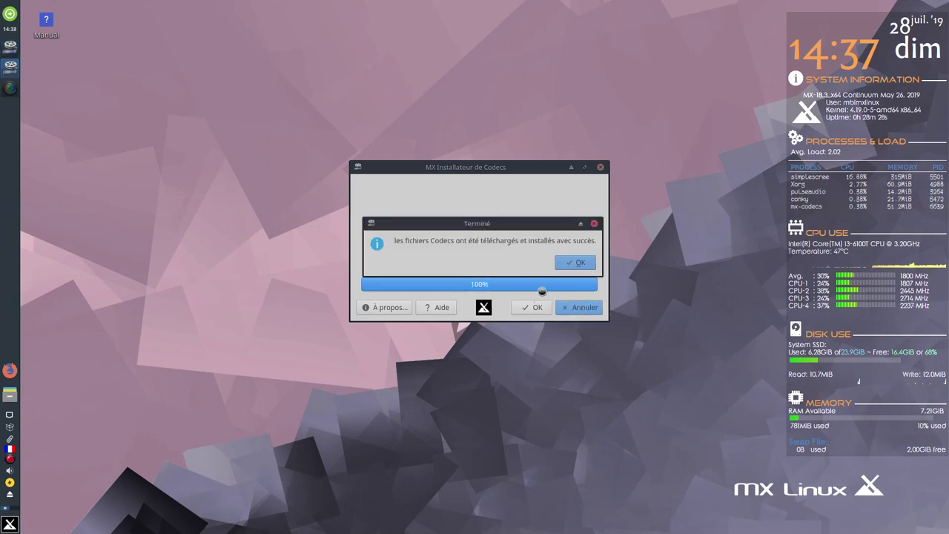
left_click(580, 263)
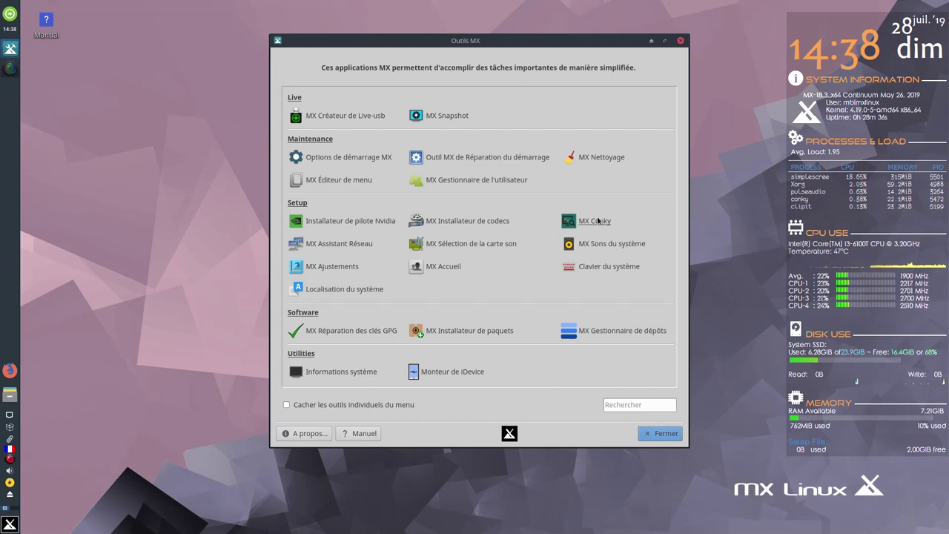
Open MX Ajustements and move the vertical panel to Droite and back to Gauche.
left_click(332, 266)
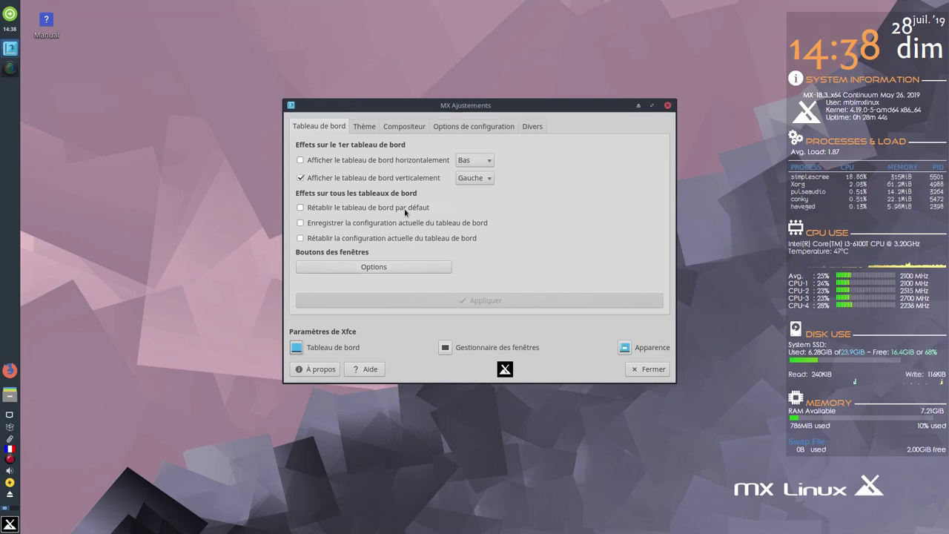
left_click(469, 189)
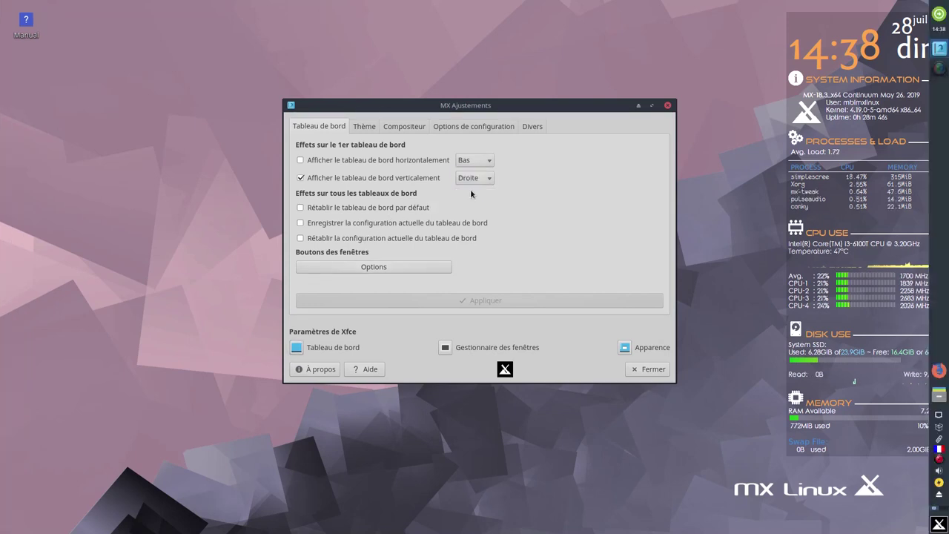
left_click(476, 178)
left_click(479, 168)
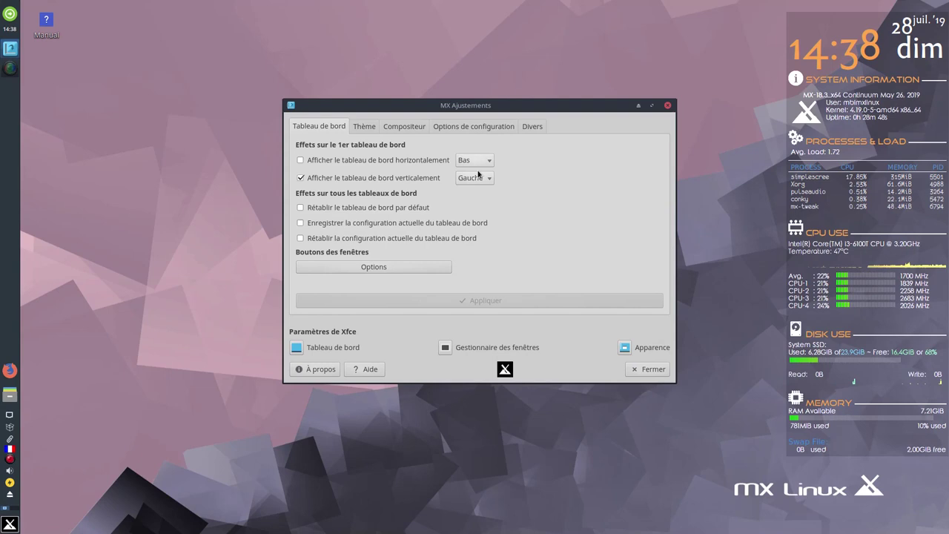
Display the panel horizontally, set its position to Haut and apply the change.
left_click(322, 162)
left_click(478, 160)
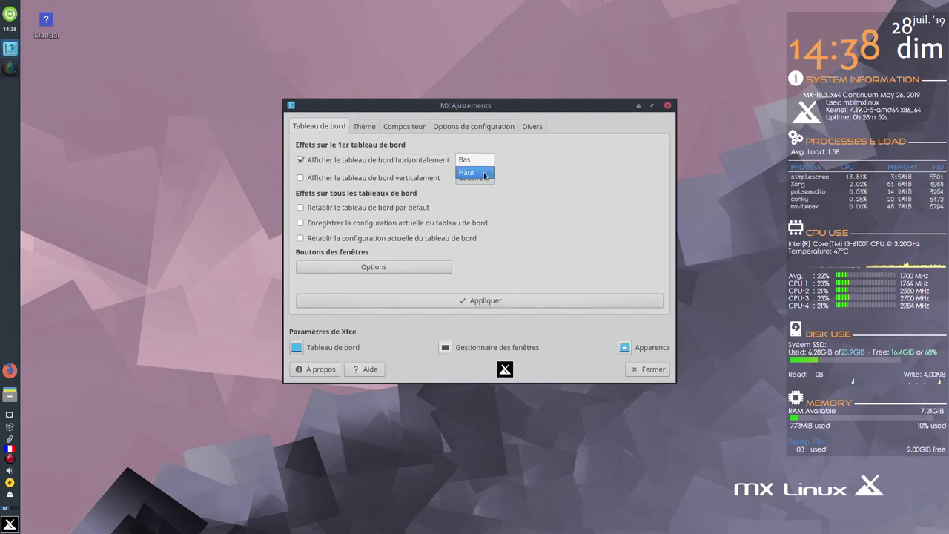
left_click(484, 170)
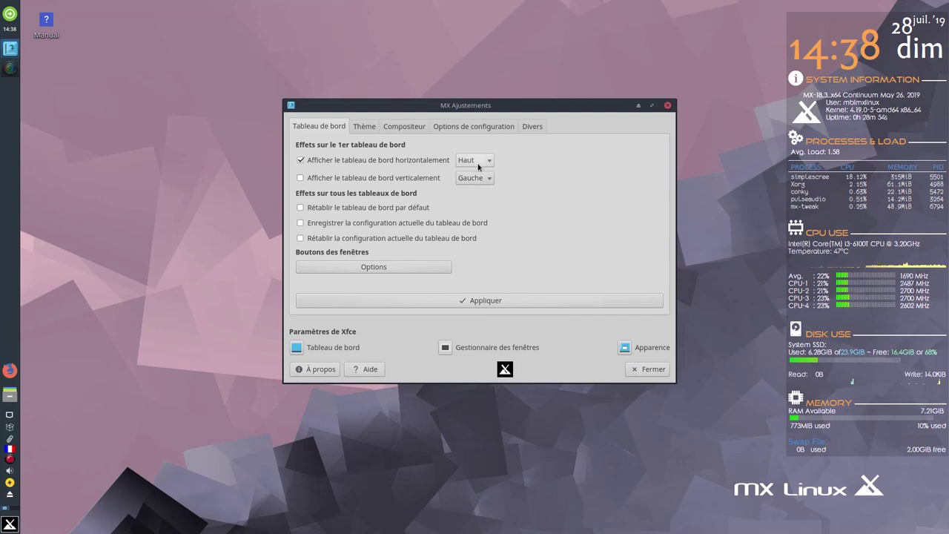
left_click(454, 303)
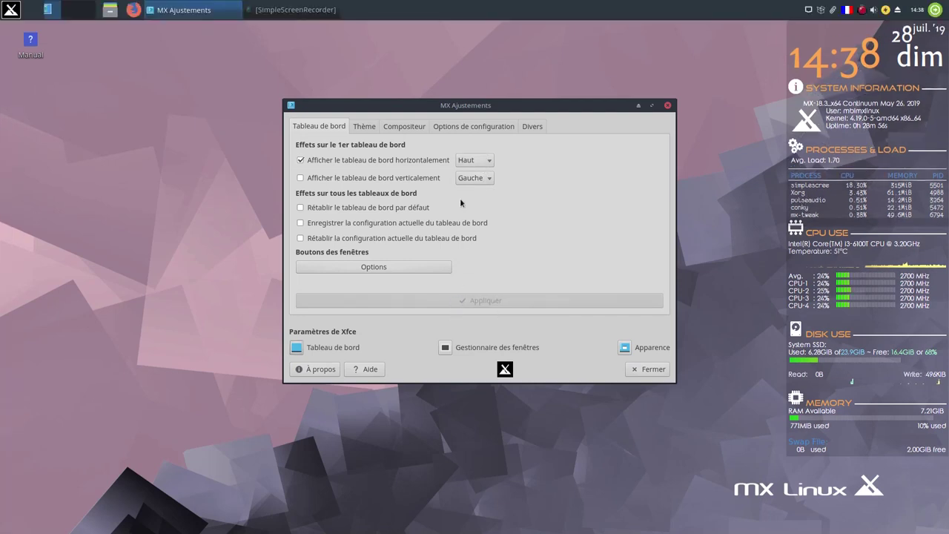
Move the horizontal panel to Bas, and switch it back to vertical display at Gauche and apply.
left_click(470, 162)
left_click(466, 147)
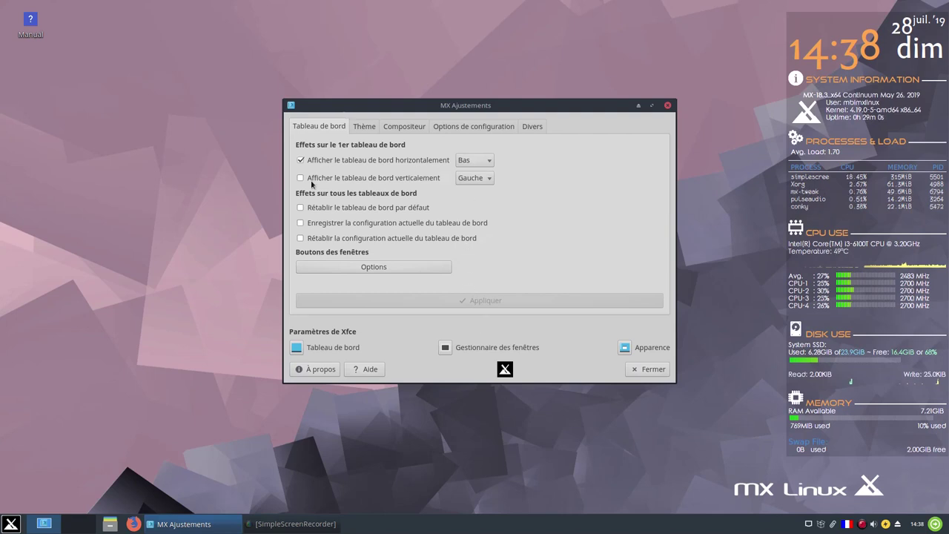
left_click(301, 178)
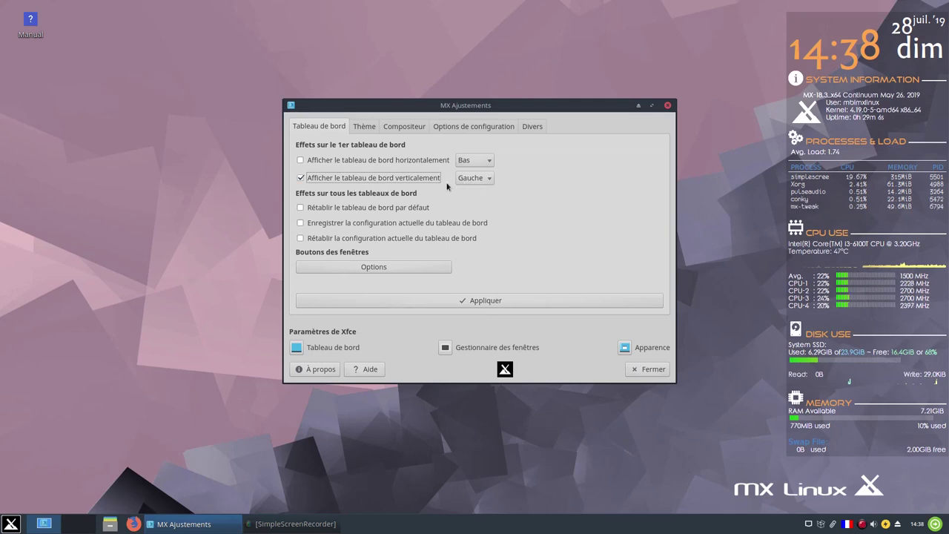
left_click(490, 302)
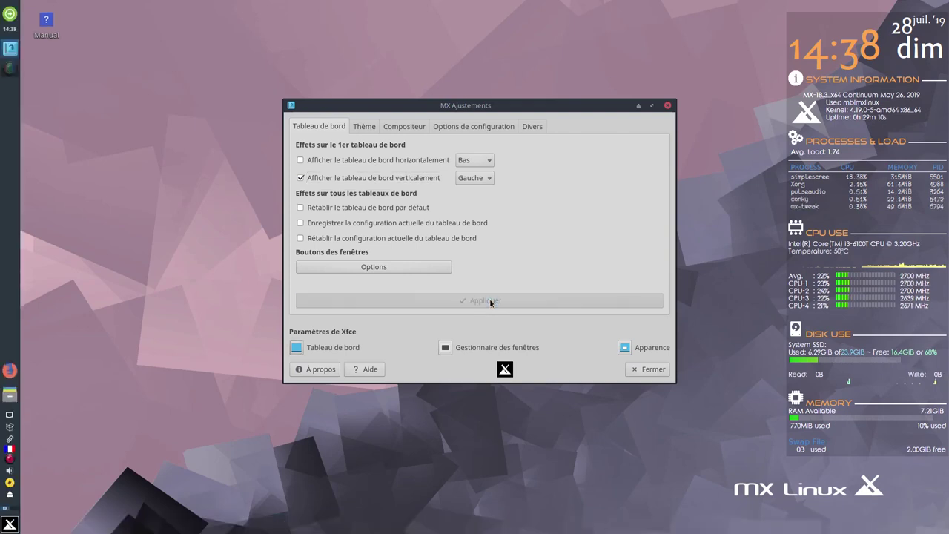
Close MX Ajustements, open MX Installateur de paquets and view the popular packages under Accès à distance and Audio.
left_click(646, 368)
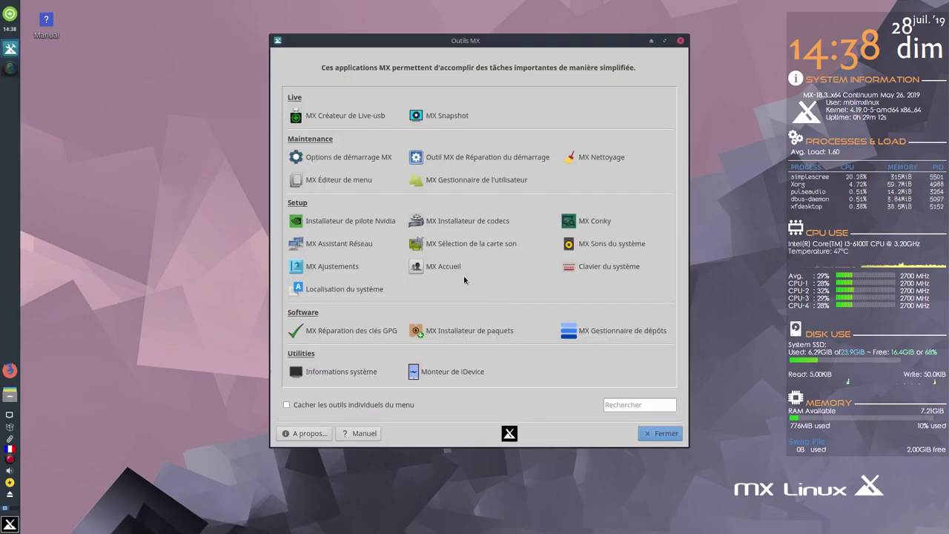
left_click(479, 330)
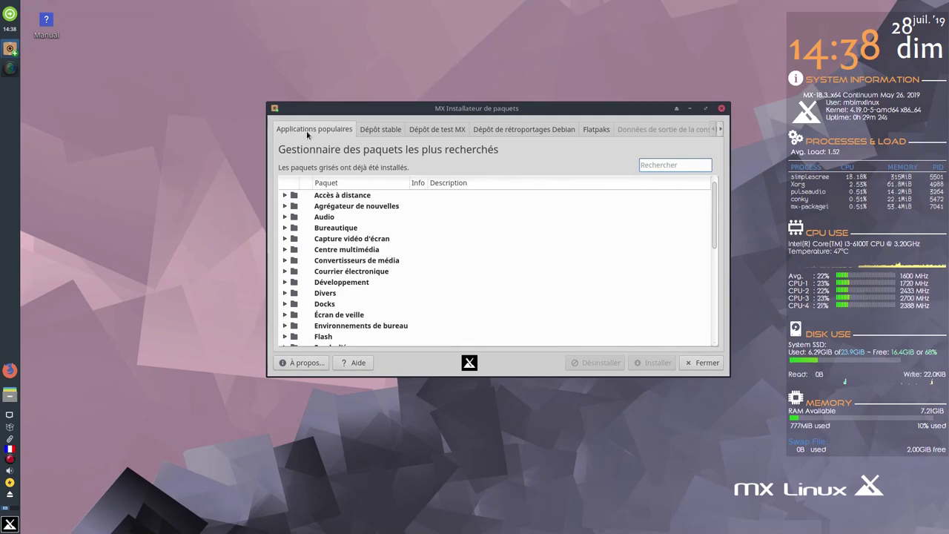
left_click(284, 196)
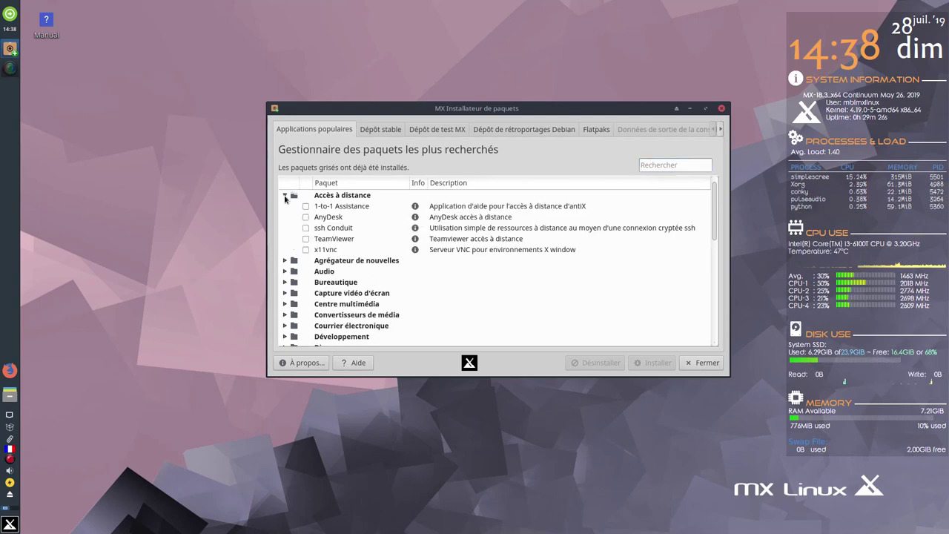
left_click(284, 196)
left_click(284, 217)
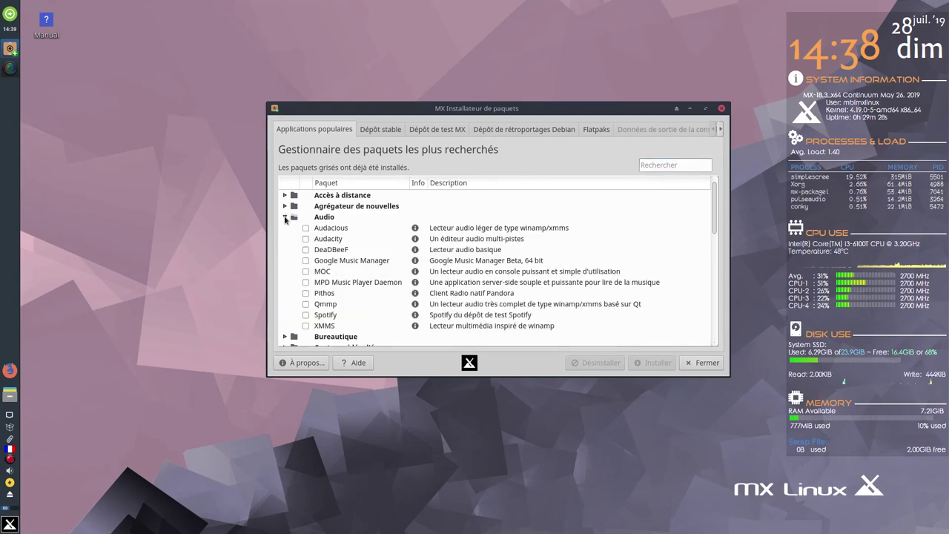
left_click(284, 217)
Expand the Graphisme, Jeux and Noyaux categories of the popular applications to examine their packages.
scroll(394, 321, "down", 2)
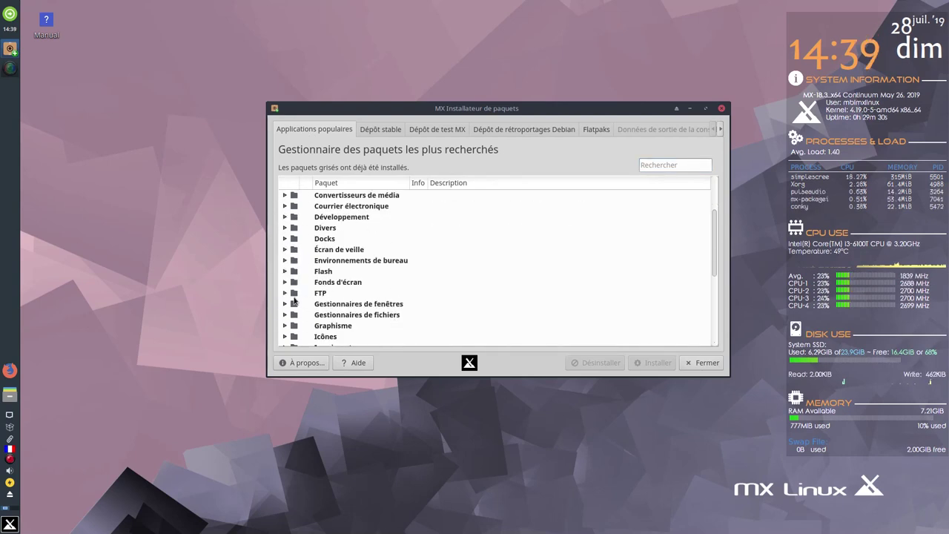
scroll(421, 280, "down", 2)
left_click(285, 260)
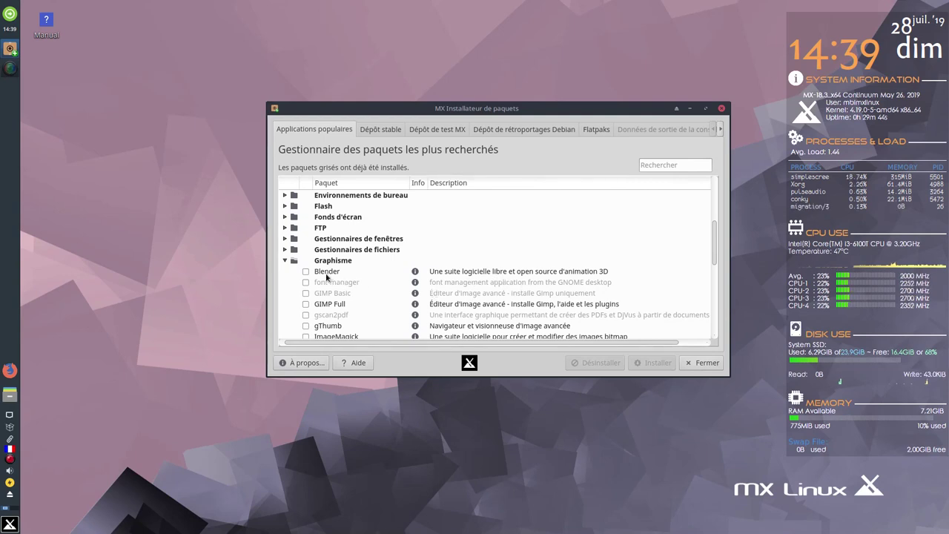
scroll(535, 305, "down", 3)
scroll(534, 300, "down", 2)
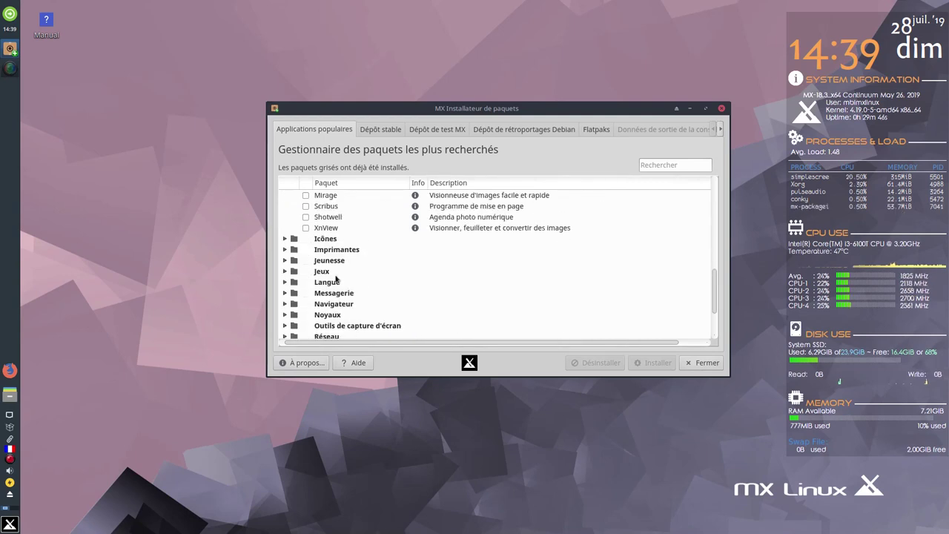
left_click(285, 271)
scroll(506, 296, "down", 3)
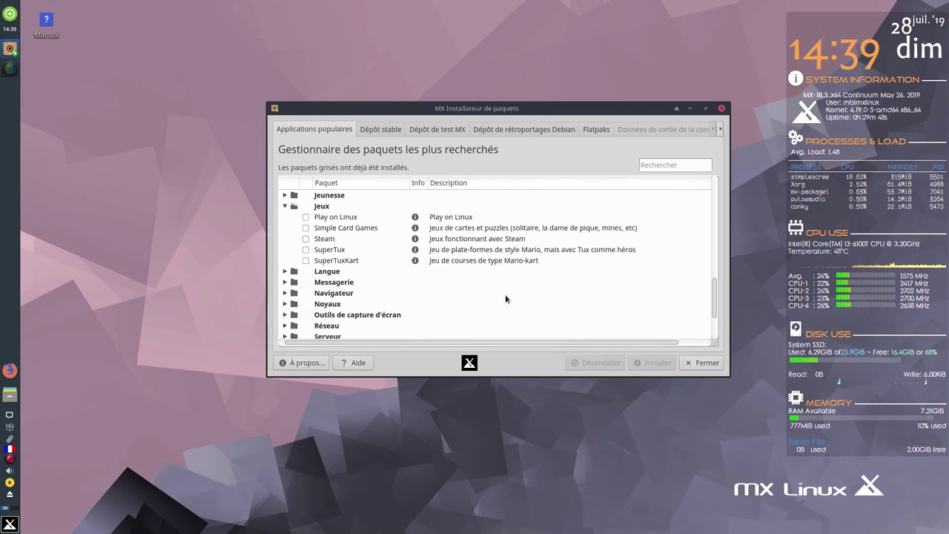
left_click(284, 271)
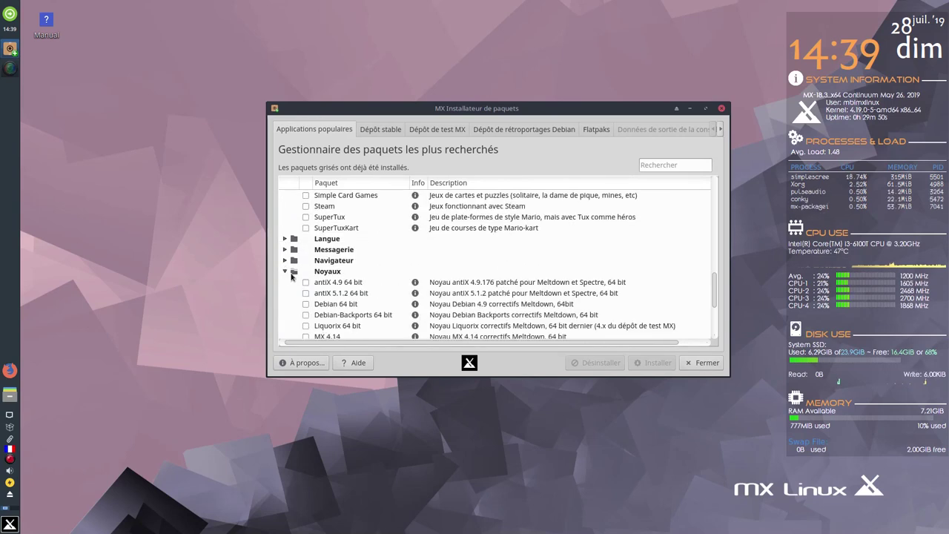
View the package lists of Dépôt stable, Dépôt de test MX and Dépôt de rétroportages Debian, dismissing the warnings.
left_click(378, 131)
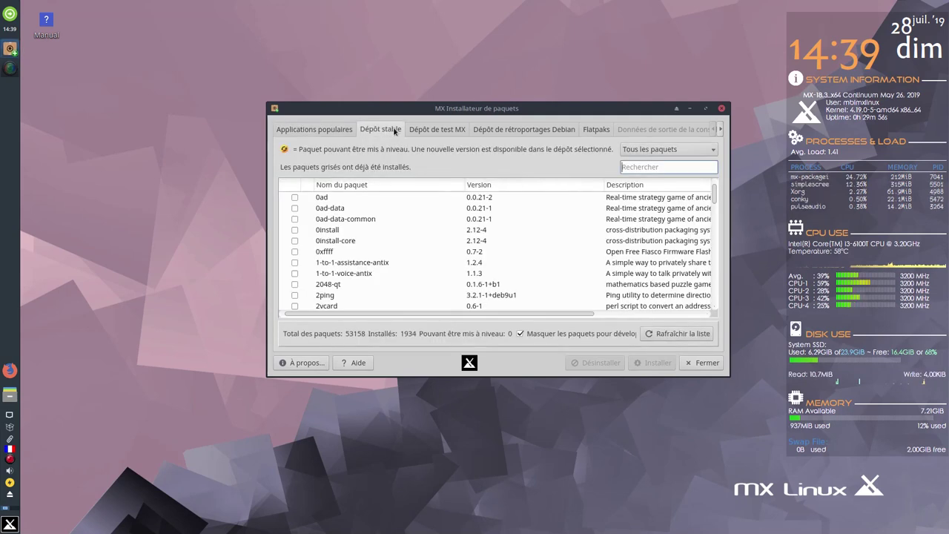
left_click(452, 131)
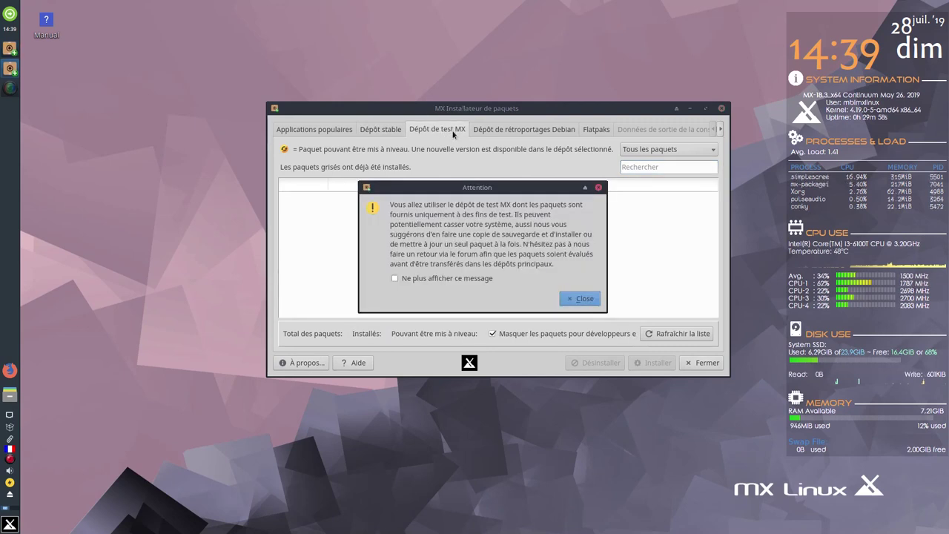
left_click(585, 298)
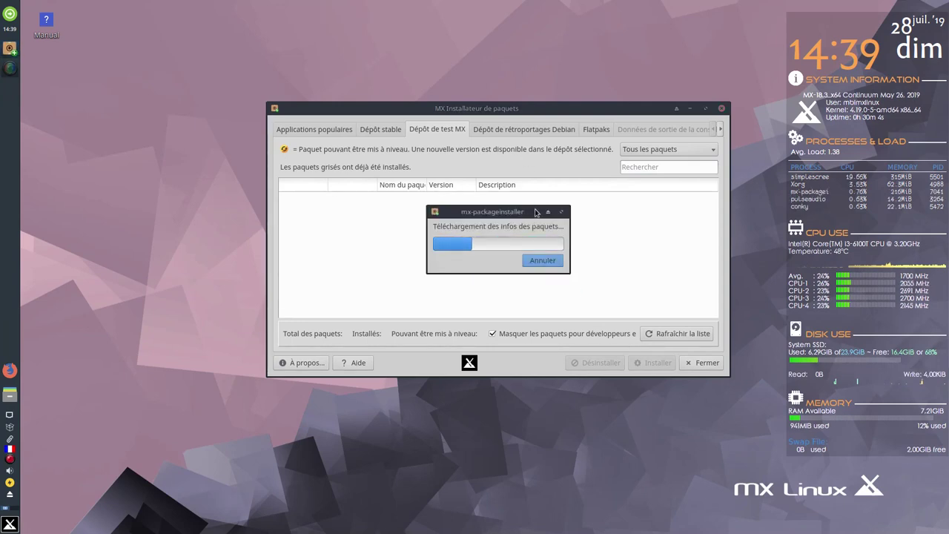
left_click(556, 135)
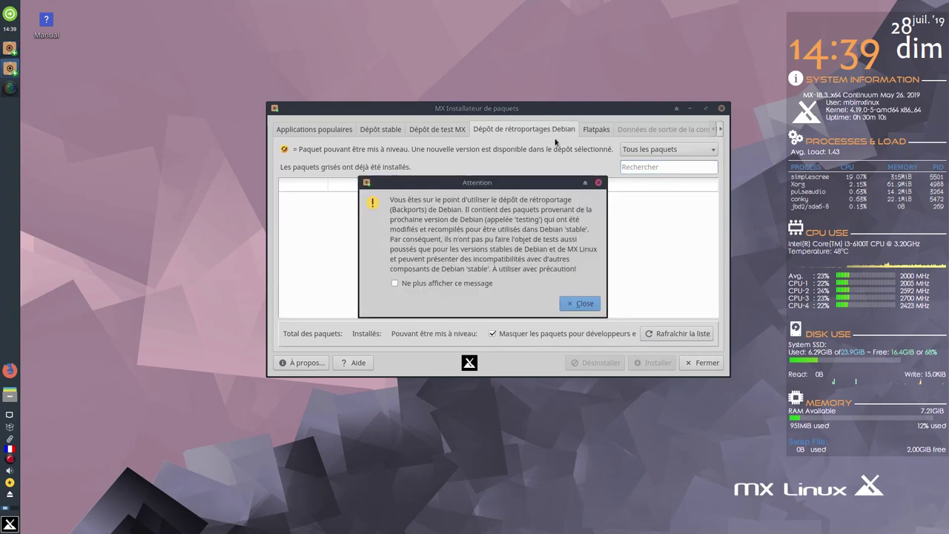
left_click(583, 307)
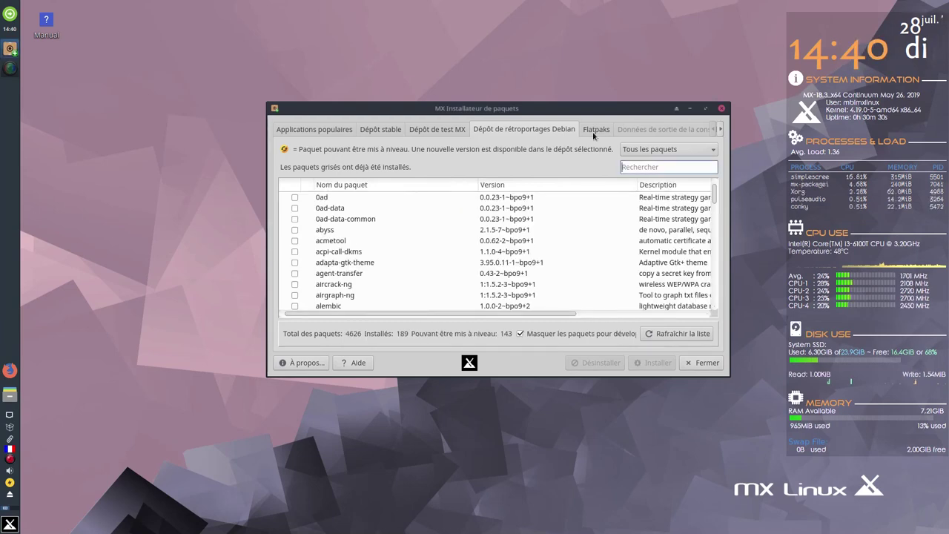
Display the Flatpaks from the flathub repository, dismissing the warning, and browse the available applications.
left_click(605, 131)
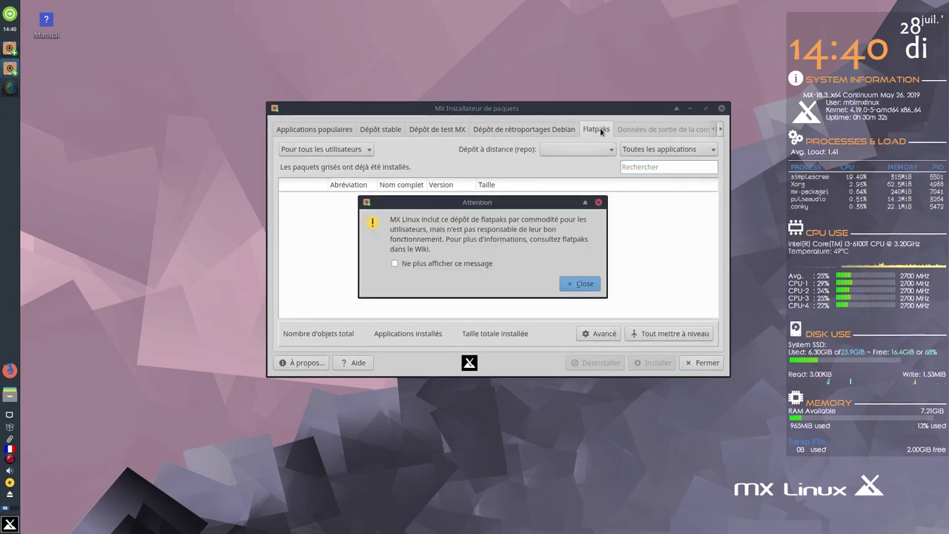
left_click(582, 284)
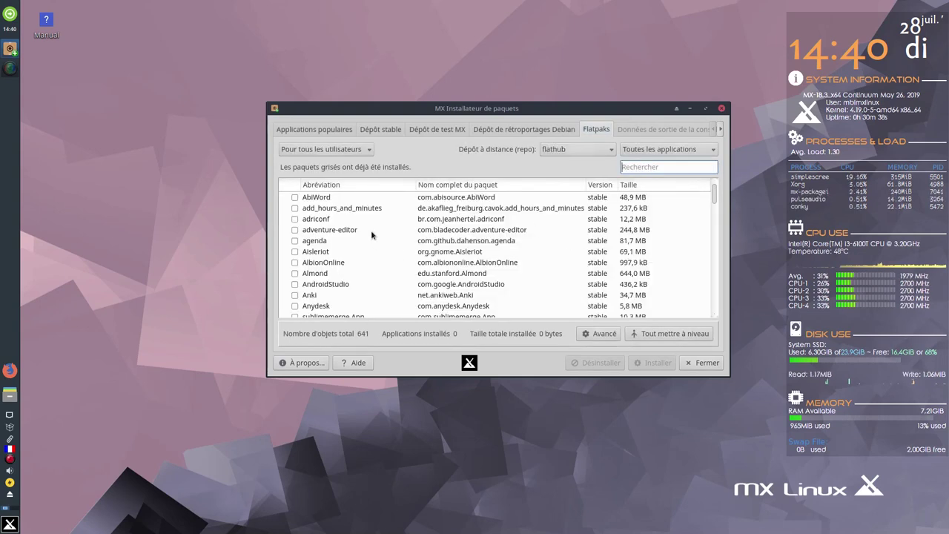
scroll(394, 240, "down", 20)
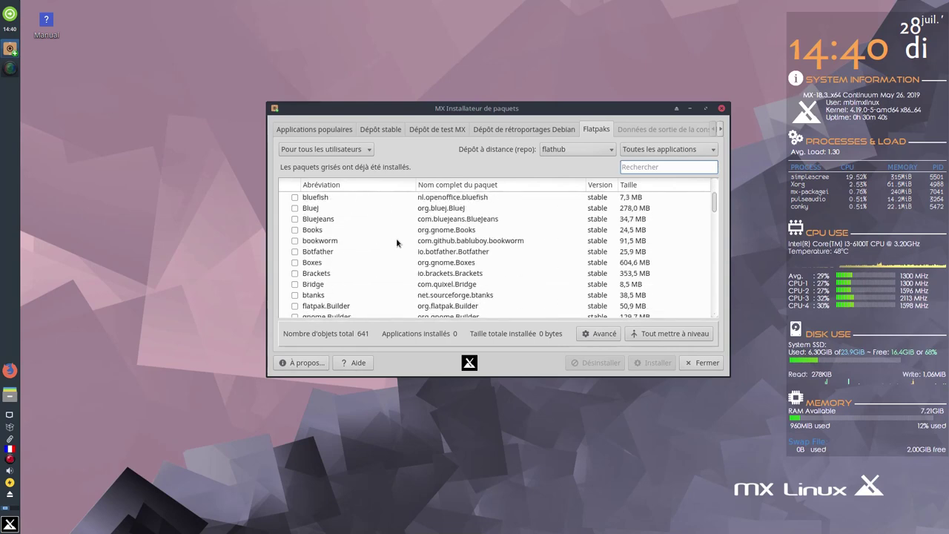
scroll(523, 267, "down", 15)
scroll(540, 250, "up", 12)
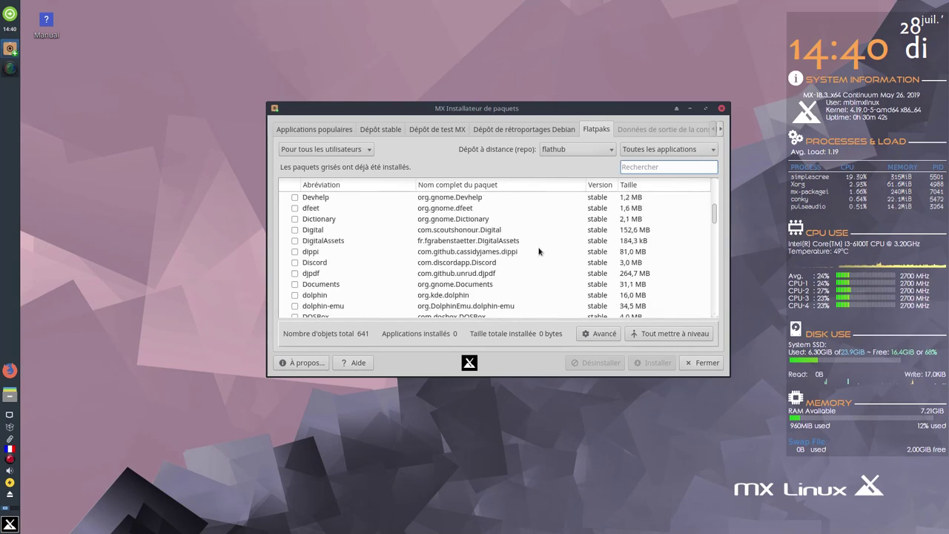
scroll(535, 242, "up", 8)
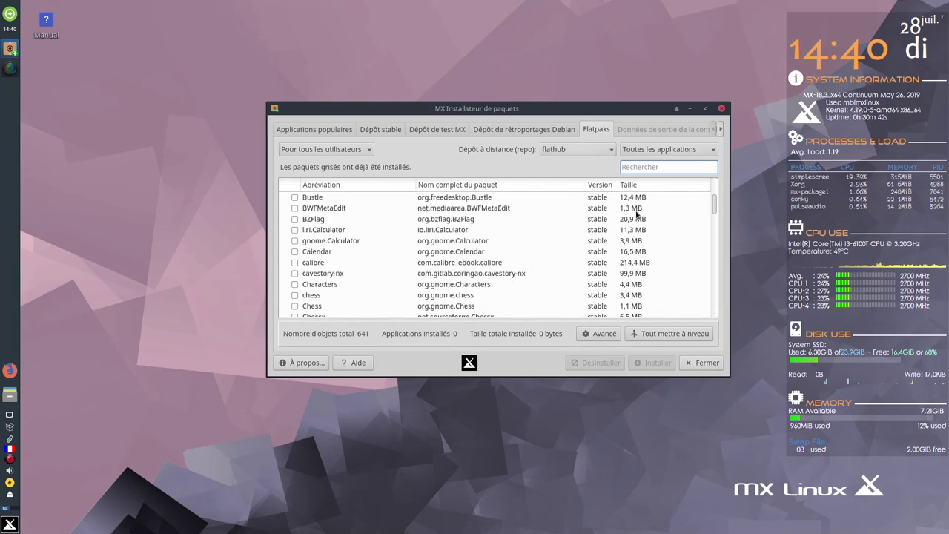
Search the Flatpaks for discord and compare the matches in Applications populaires and Dépôt stable.
left_click(643, 168)
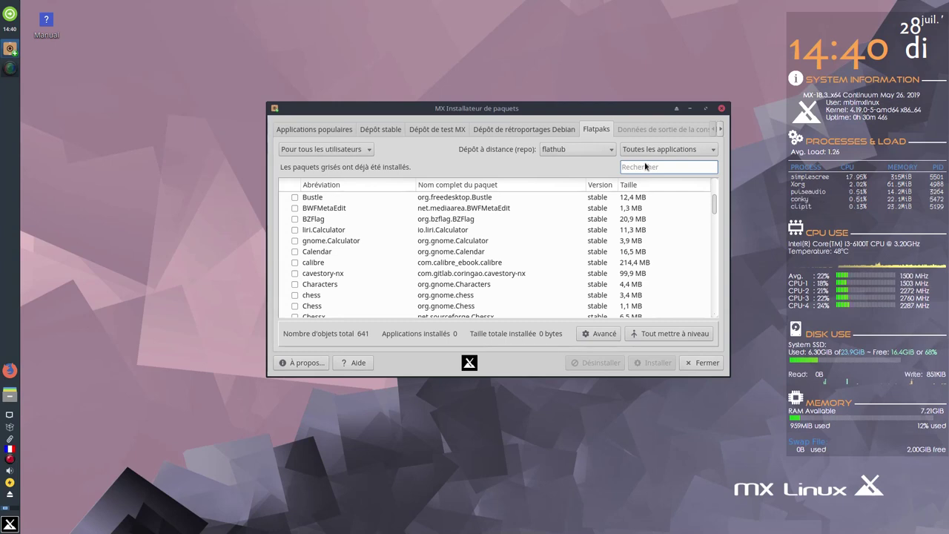
type("discord")
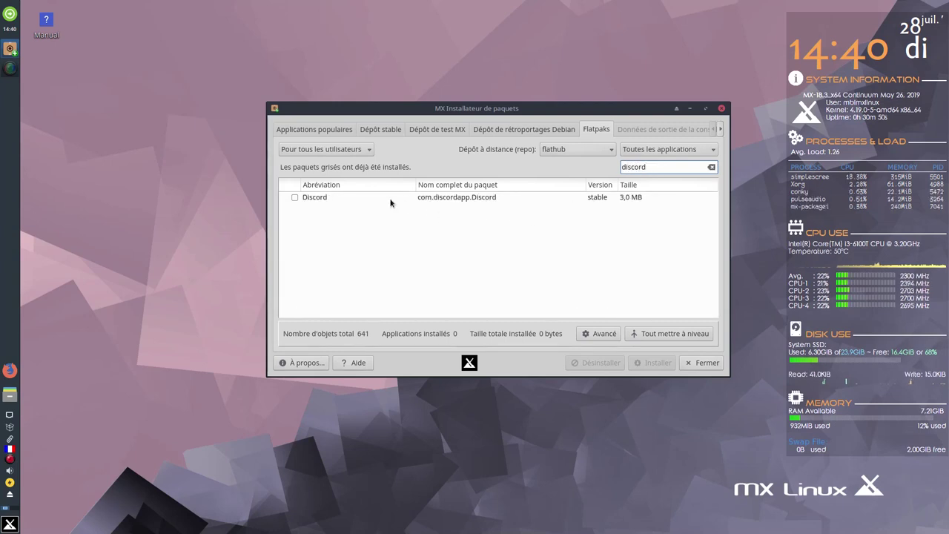
left_click(332, 130)
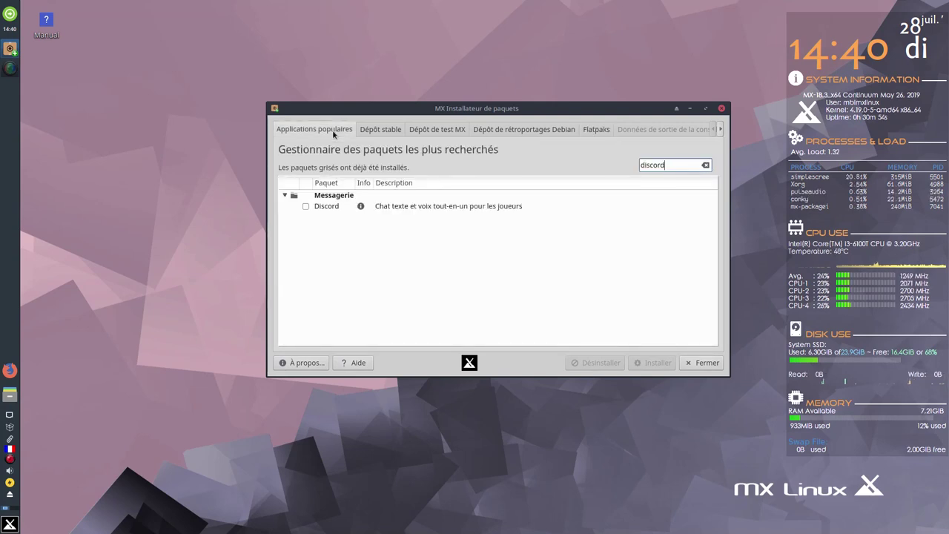
left_click(381, 131)
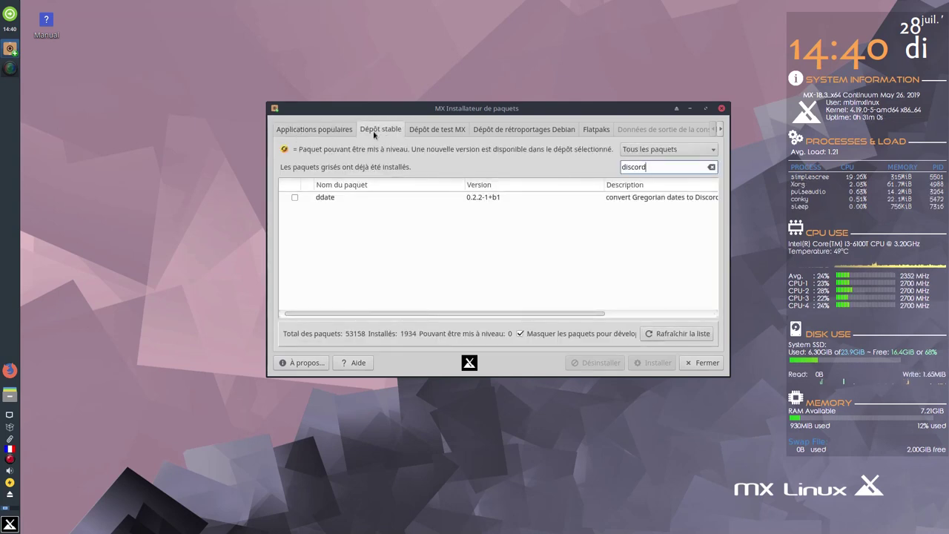
left_click(316, 130)
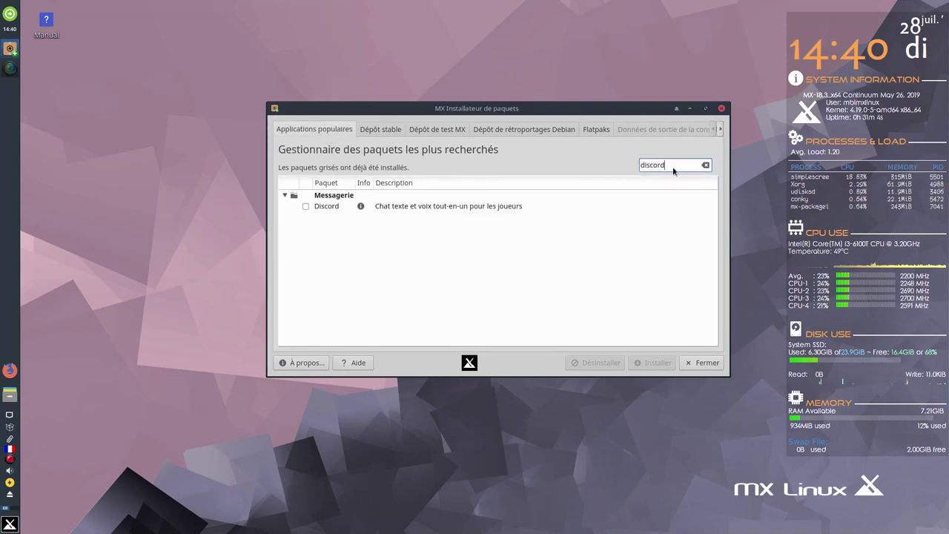
Replace the search term in Applications populaires with vlc and check the matches in Dépôt stable.
key("BackSpace")
key("BackSpace")
key("BackSpace")
key("BackSpace")
key("BackSpace")
key("BackSpace")
key("BackSpace")
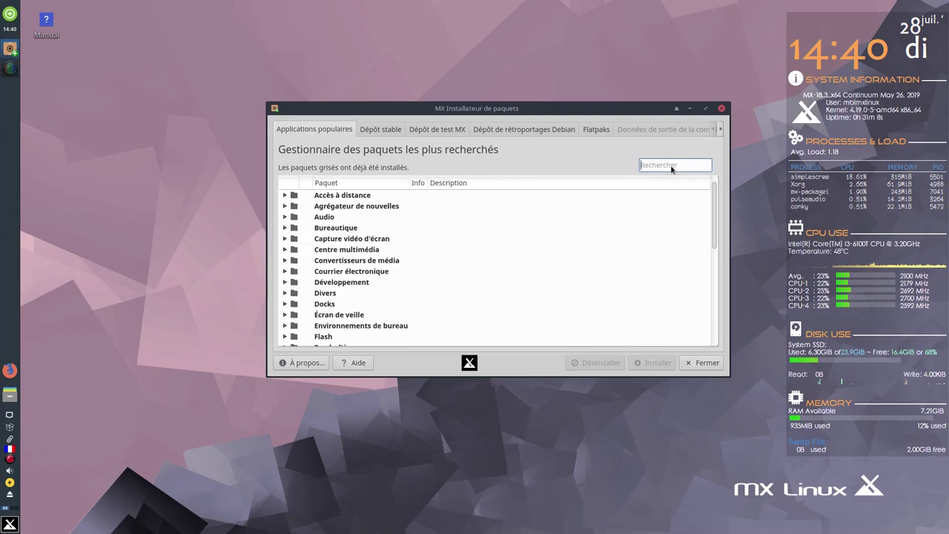
type("vlc")
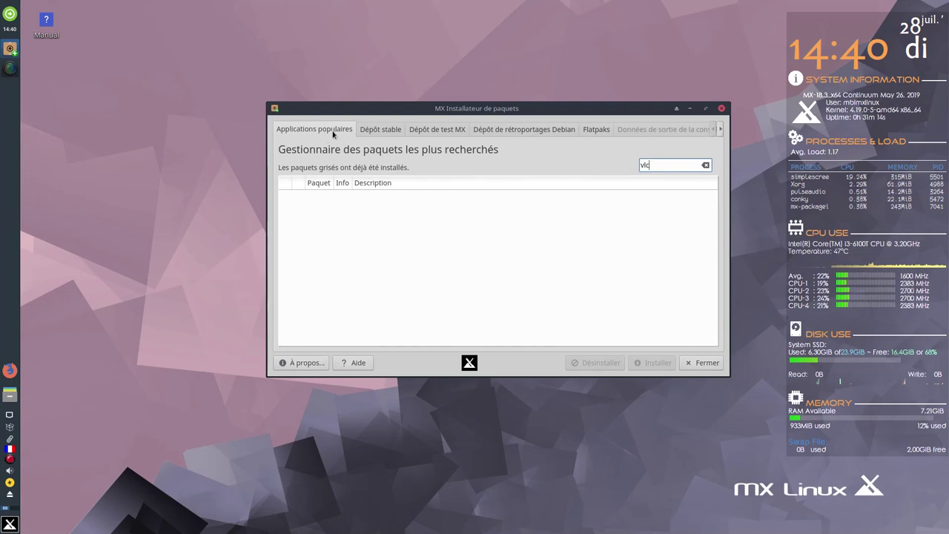
left_click(376, 132)
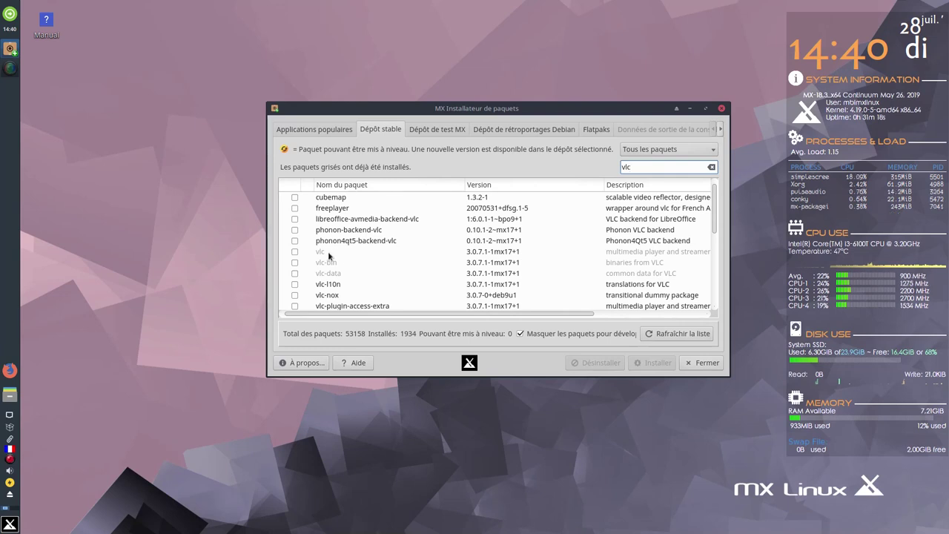
mouse_move(324, 256)
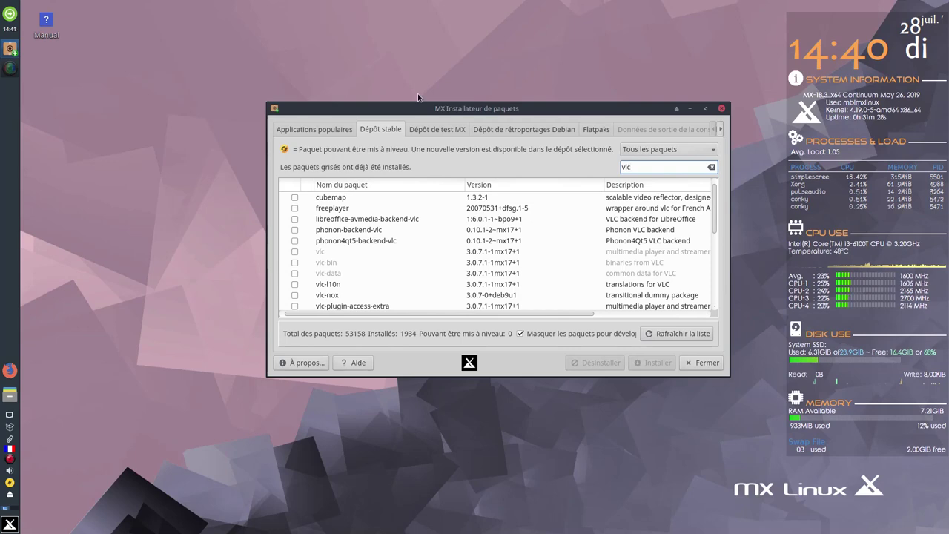
Close MX Installateur de paquets and launch the Synaptic package manager, authenticating with the root password.
left_click(721, 108)
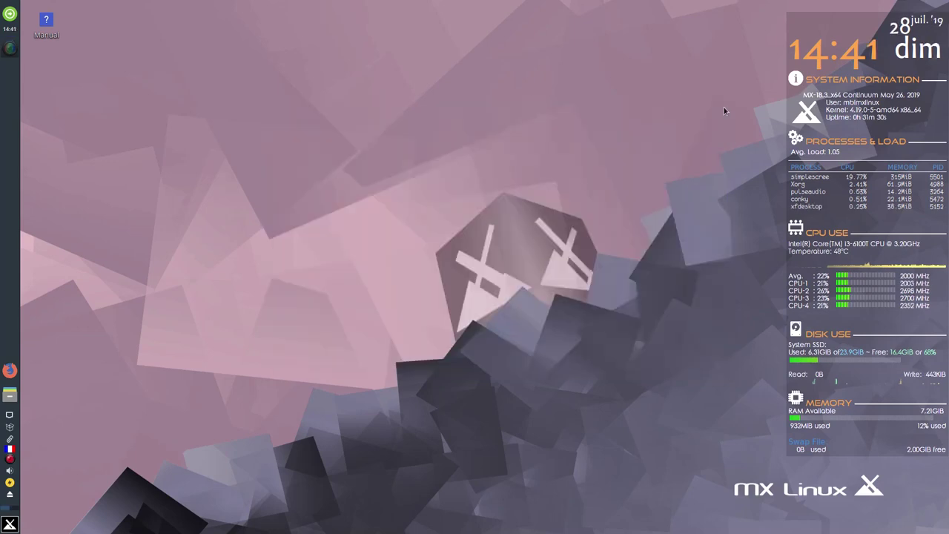
left_click(10, 524)
scroll(85, 405, "down", 1)
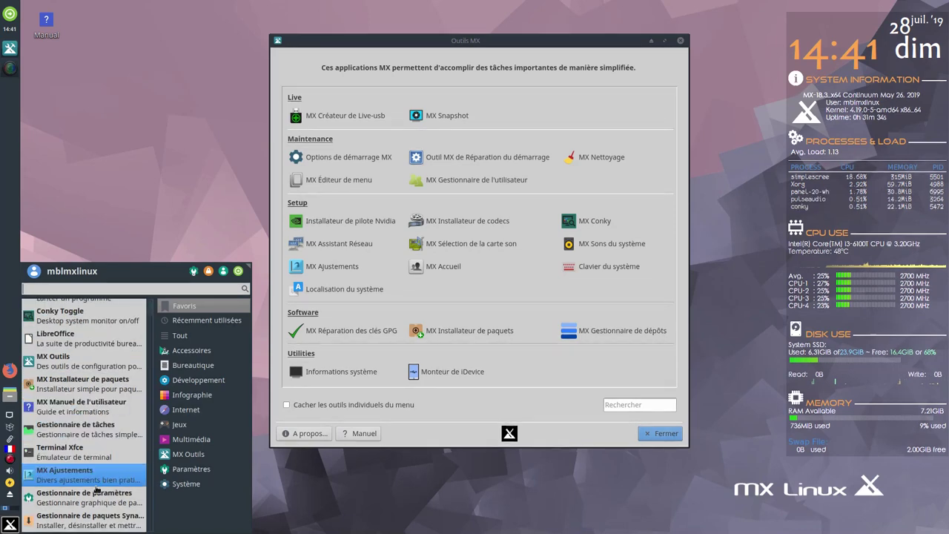
left_click(85, 522)
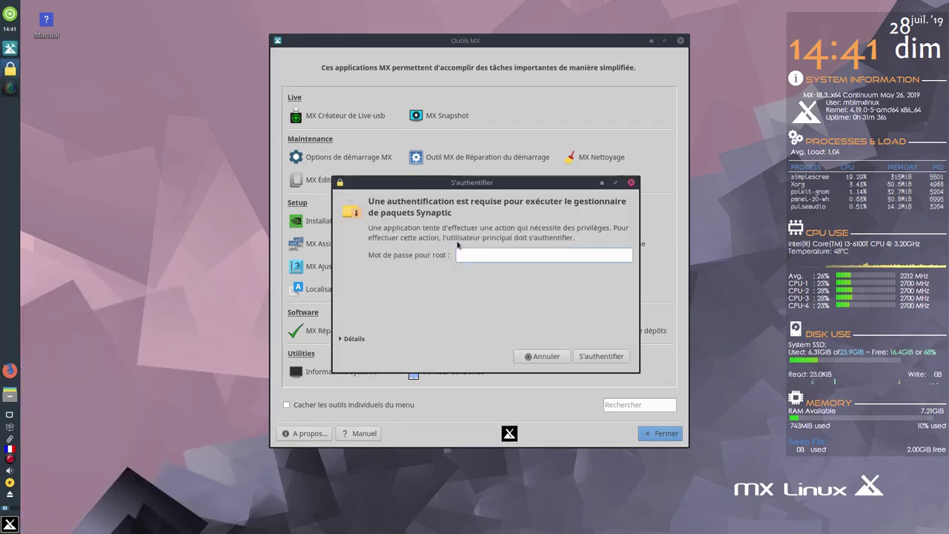
type("•••••••")
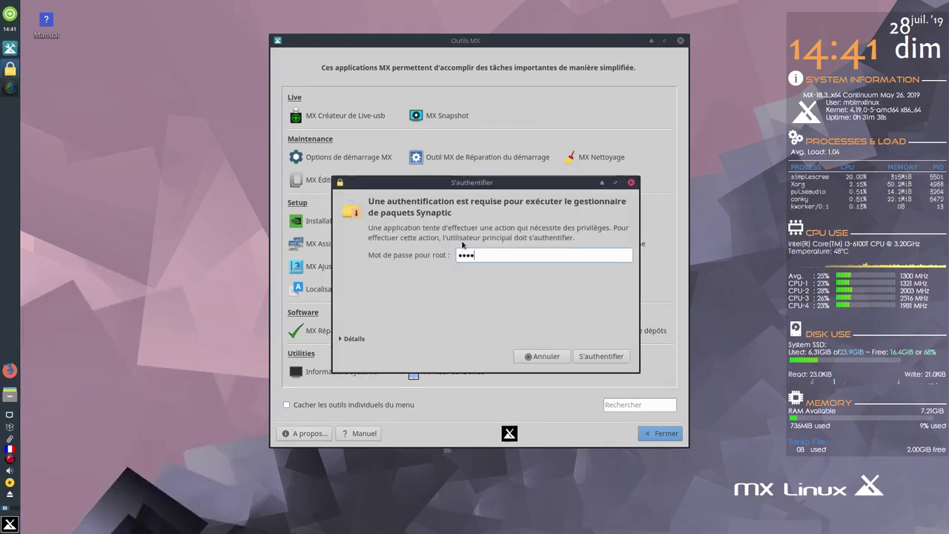
left_click(603, 360)
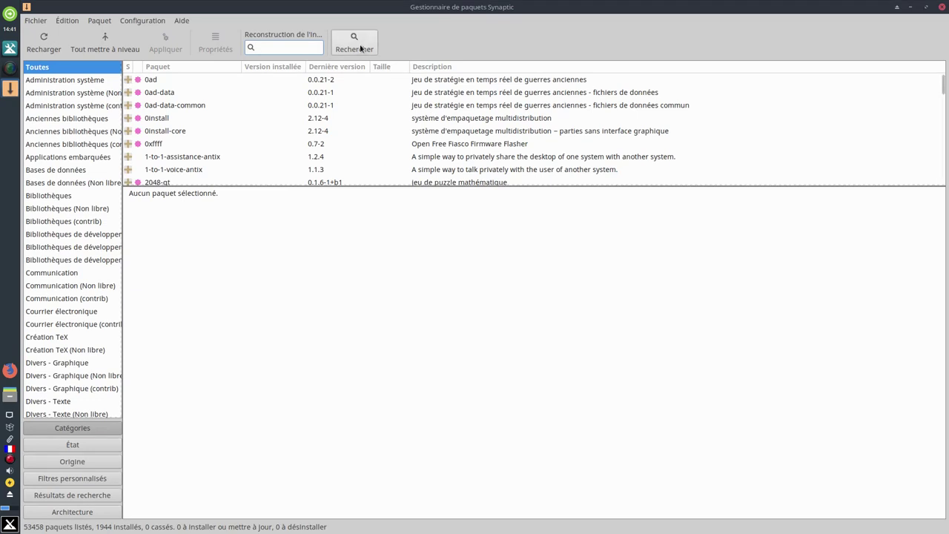
Search Synaptic for vlc in package descriptions and names.
left_click(355, 45)
type("vlc")
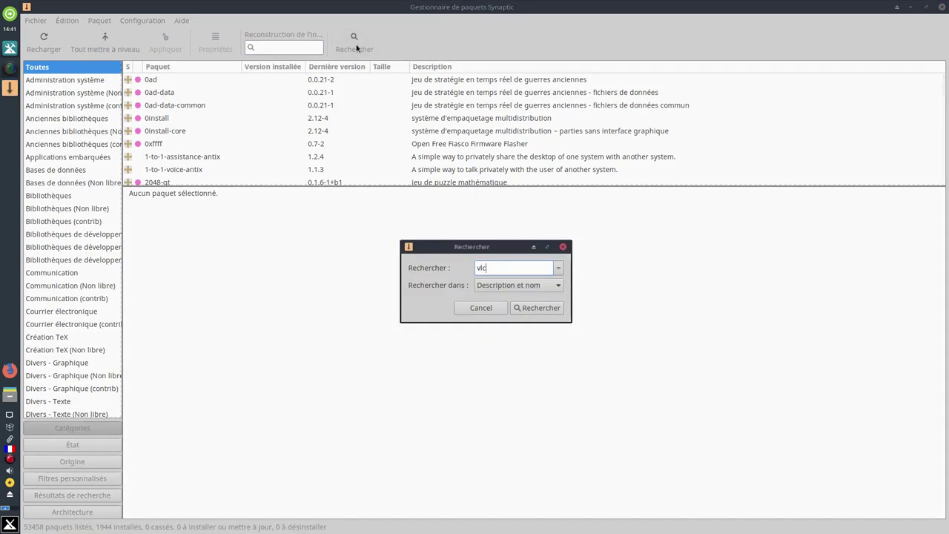
key("Return")
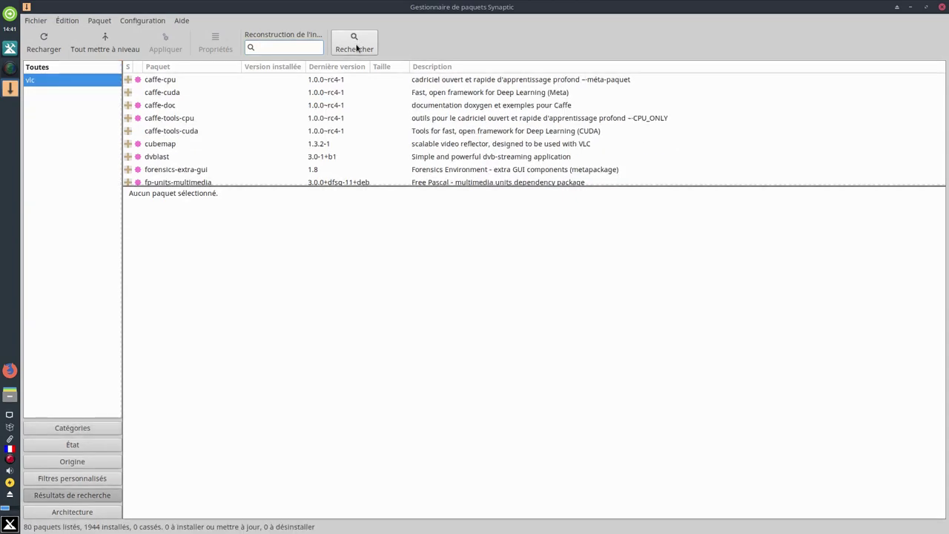
Look through the Synaptic results for vlc to find the vlc packages and their installed and latest versions.
scroll(219, 109, "down", 5)
scroll(219, 118, "down", 10)
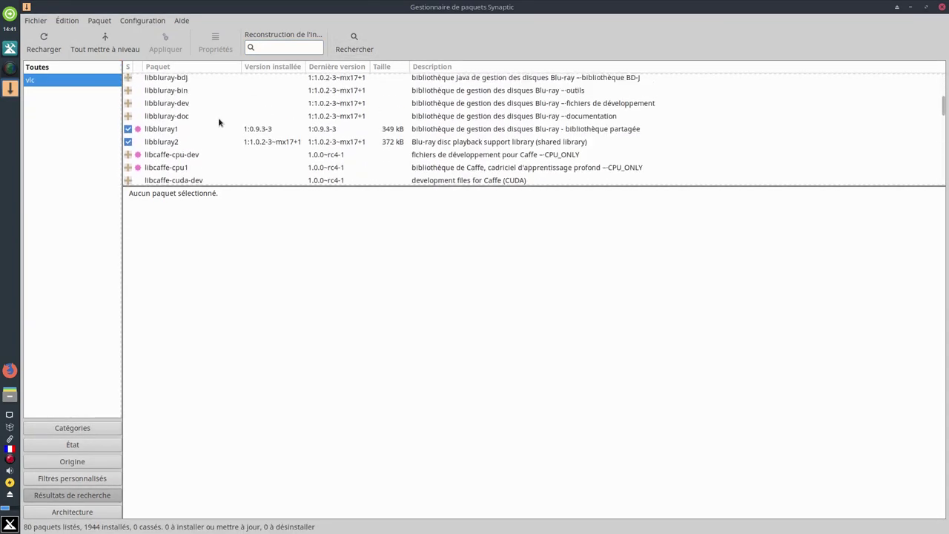
scroll(217, 126, "down", 10)
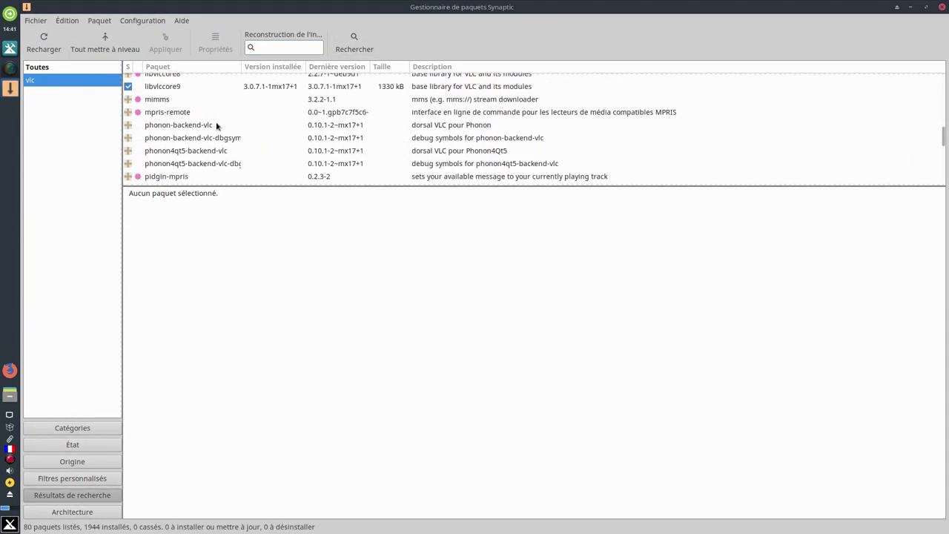
scroll(218, 126, "down", 3)
scroll(216, 121, "up", 1)
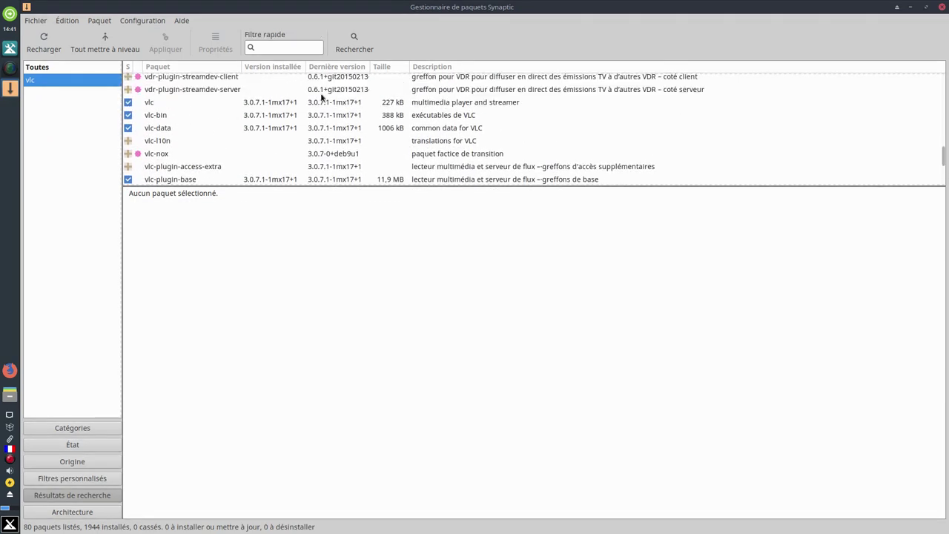
Search Synaptic for discord in package descriptions and names, check the matches, and close Synaptic.
left_click(352, 45)
type("di")
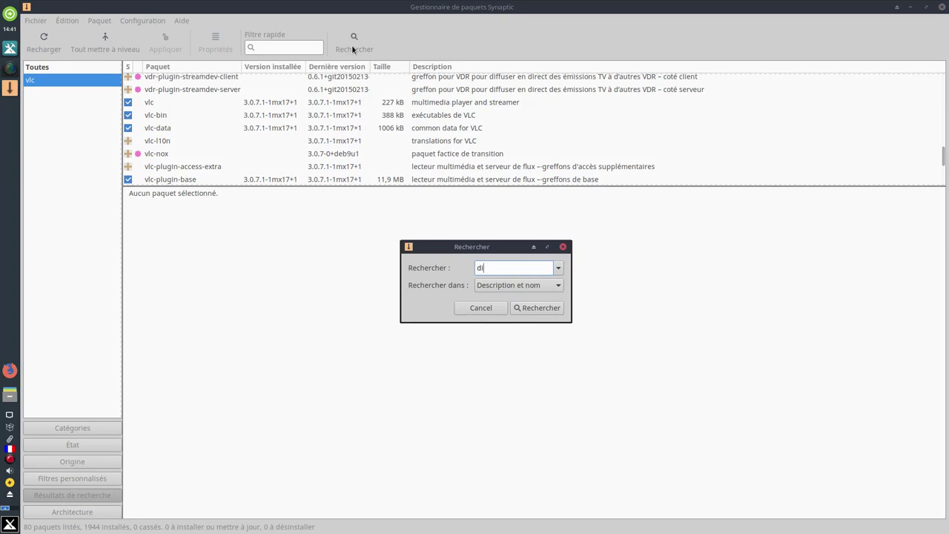
type("scord")
left_click(537, 307)
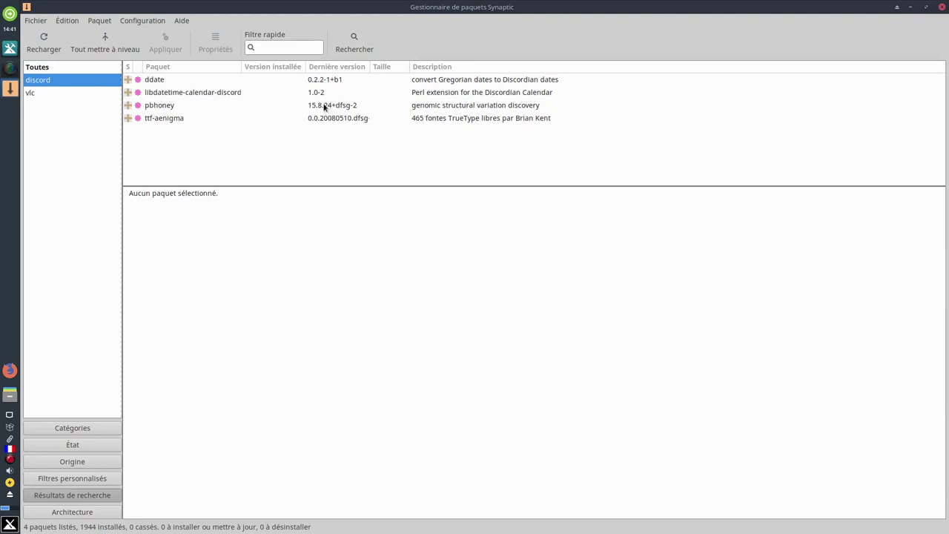
left_click(941, 6)
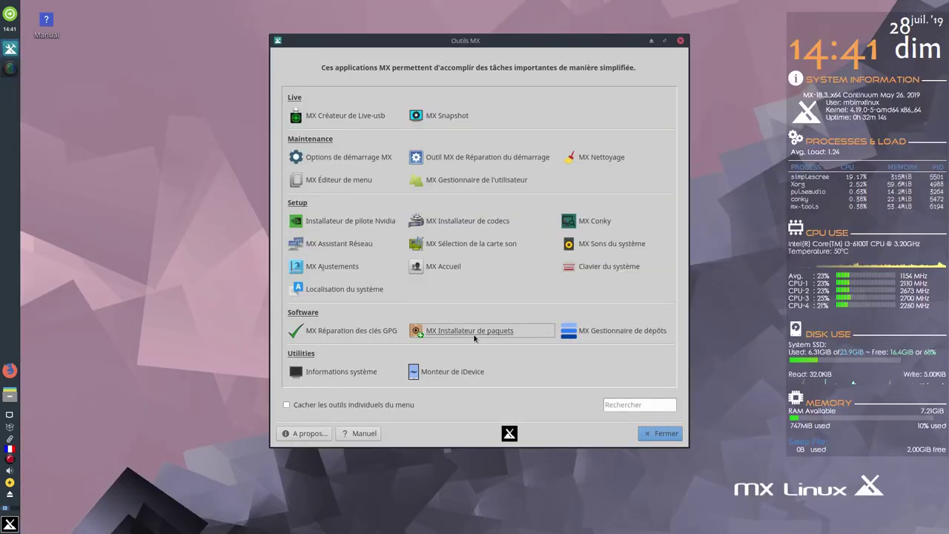
Open Informations système, examine the report's kernel and Debian base lines, and close the report and Outils MX.
left_click(347, 371)
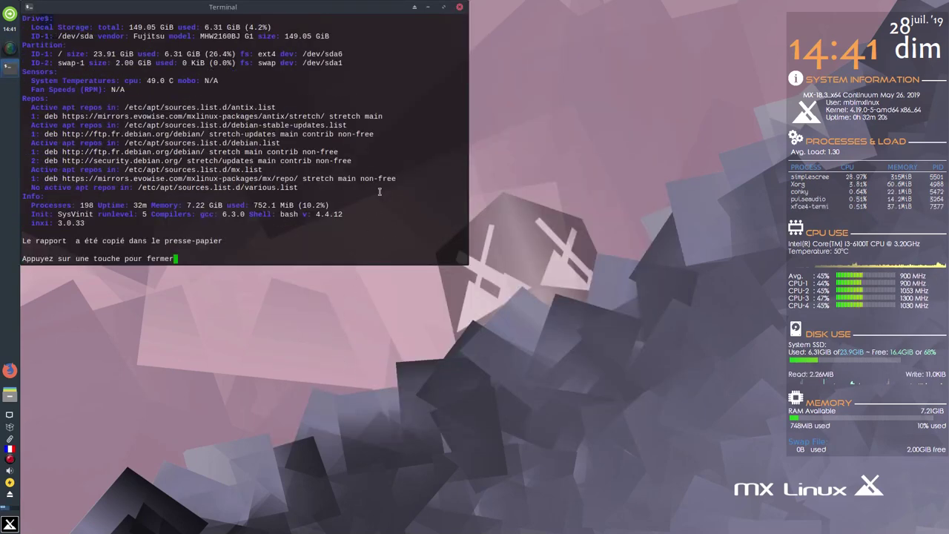
scroll(375, 180, "up", 5)
scroll(375, 180, "up", 6)
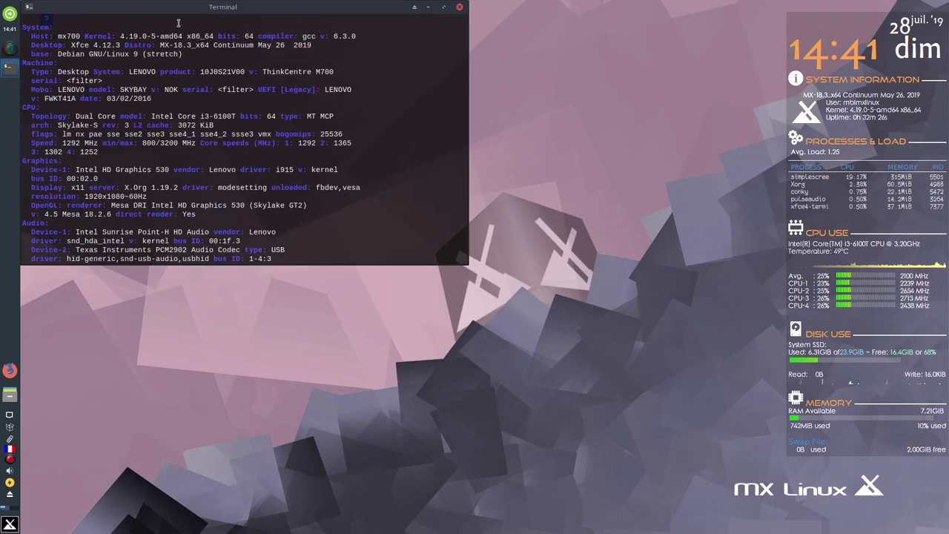
left_click_drag(23, 36, 157, 36)
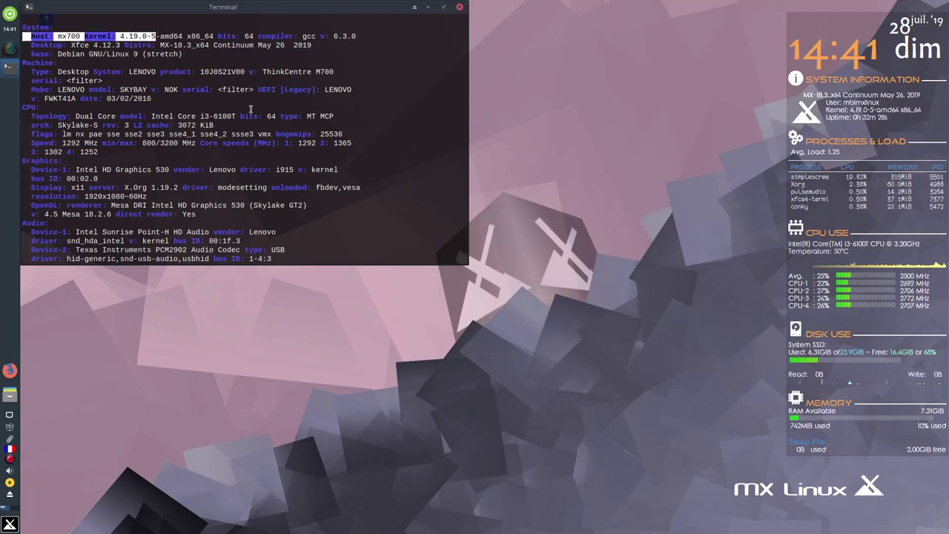
left_click(60, 54)
left_click_drag(58, 54, 187, 53)
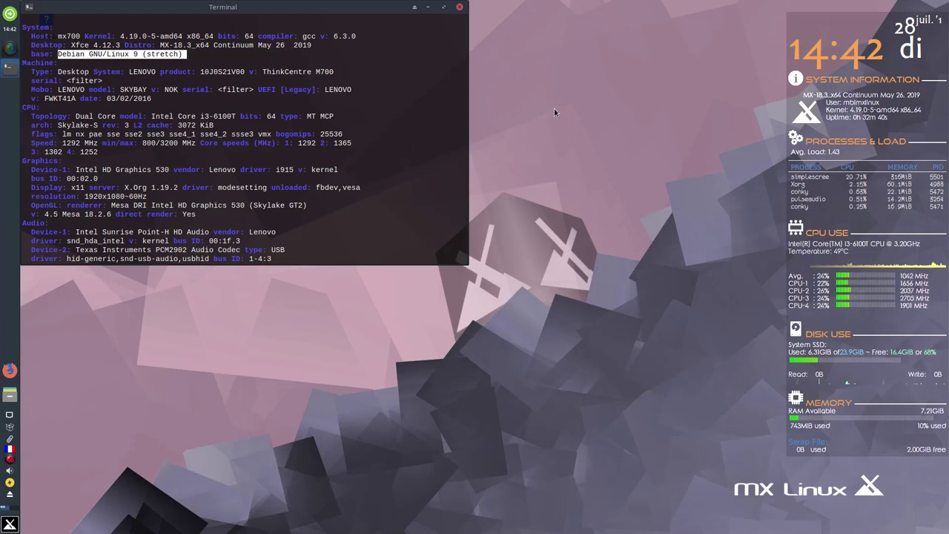
left_click(461, 8)
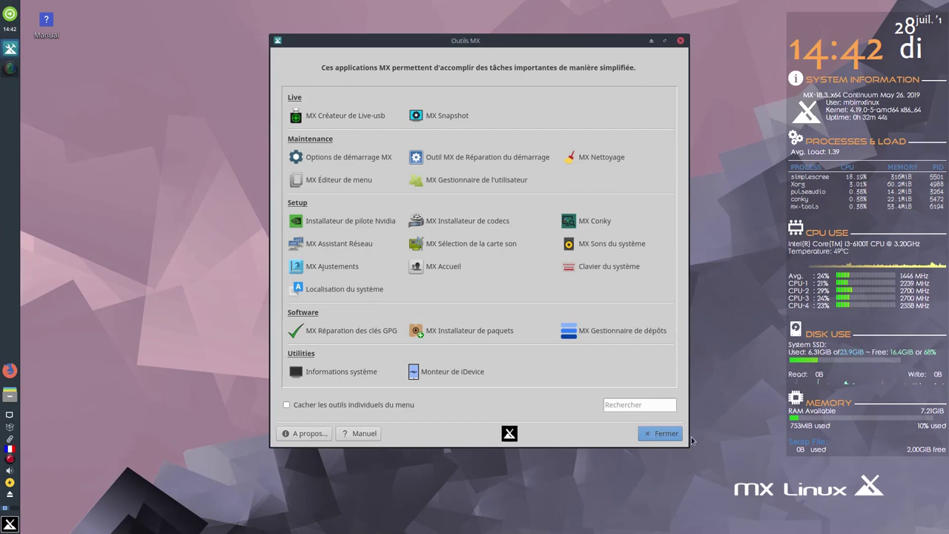
left_click(665, 434)
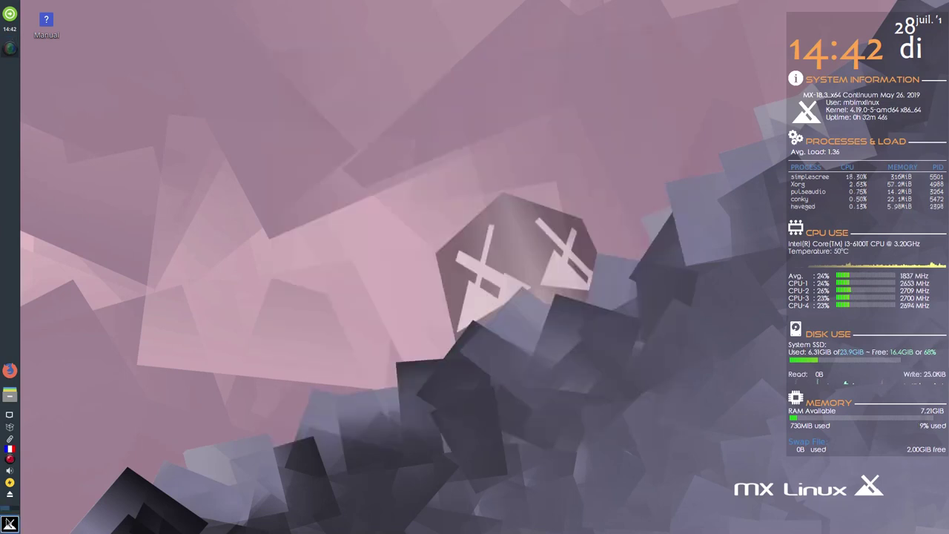
Open Apparence from the Paramètres manager and apply the elementary Xfce dark icon theme.
left_click(9, 524)
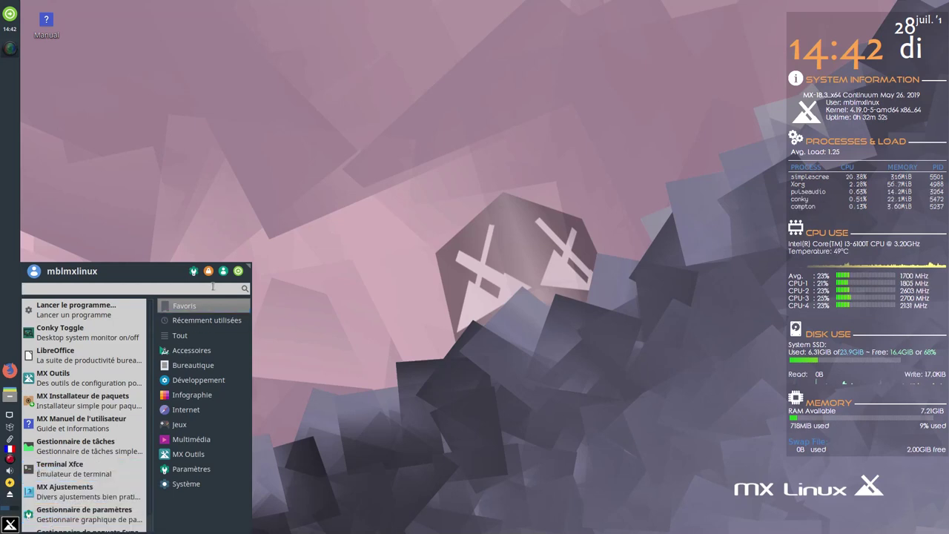
left_click(195, 272)
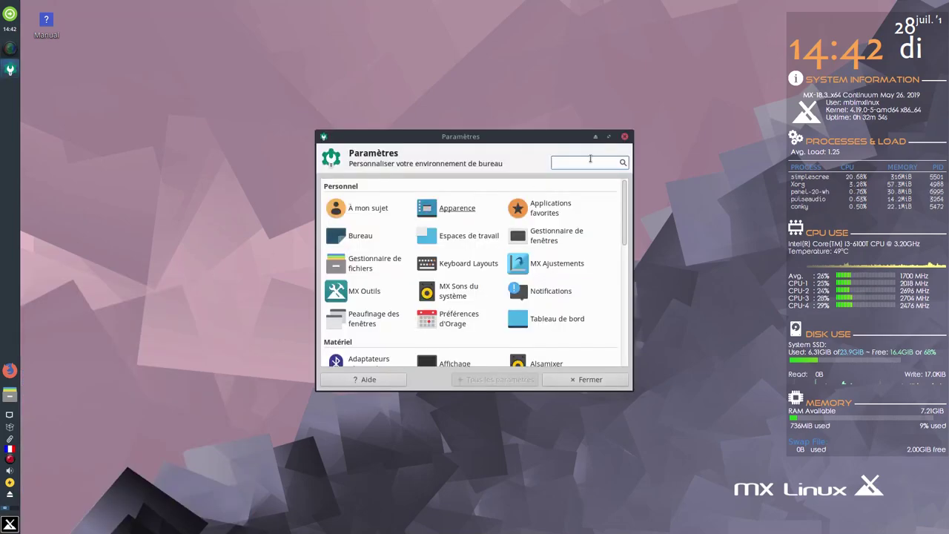
left_click(609, 137)
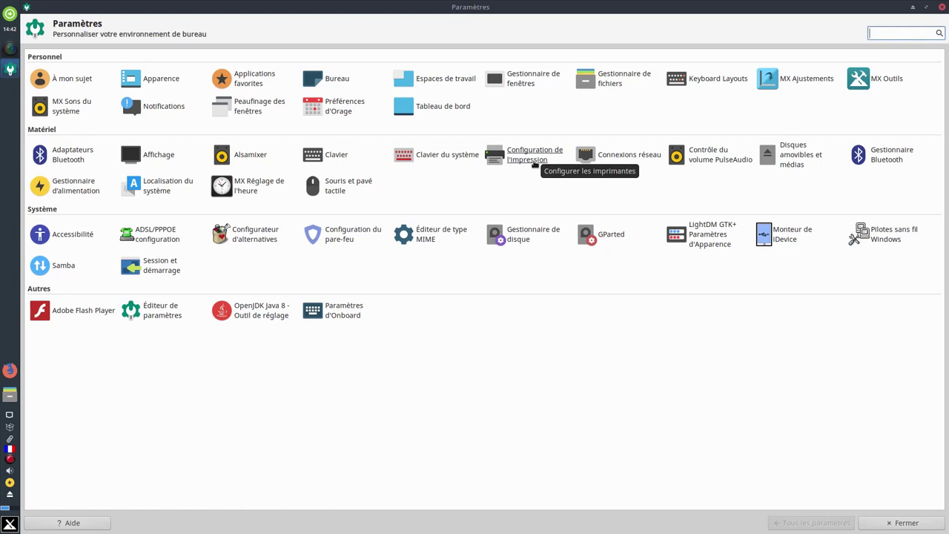
left_click(161, 79)
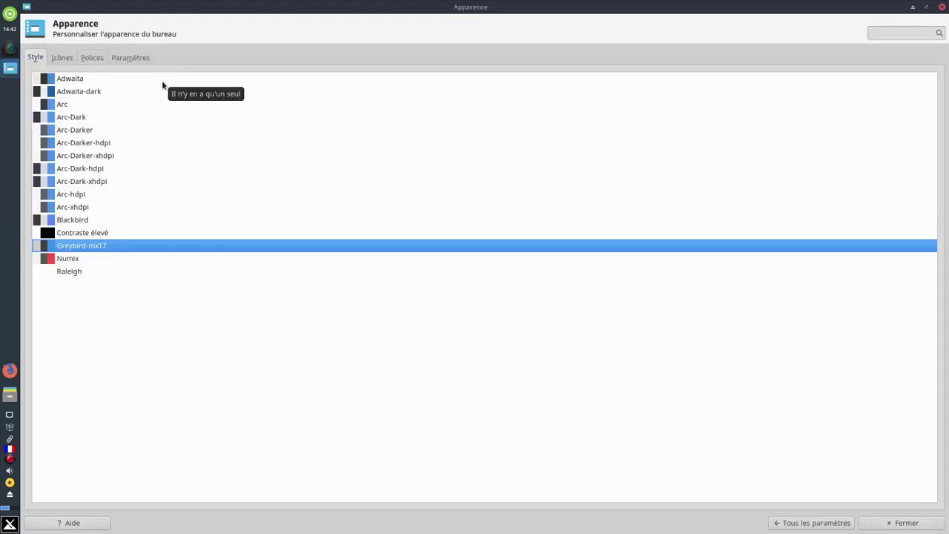
left_click(64, 60)
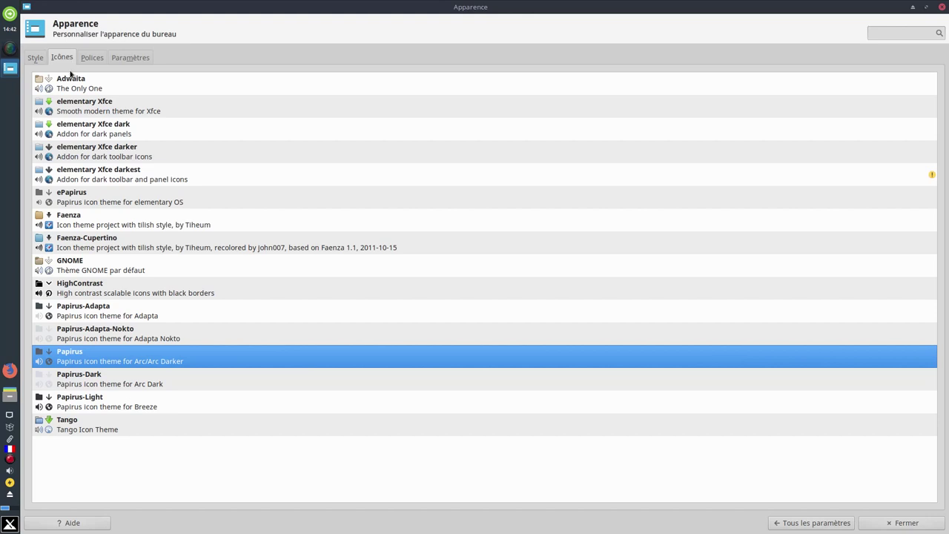
left_click(106, 134)
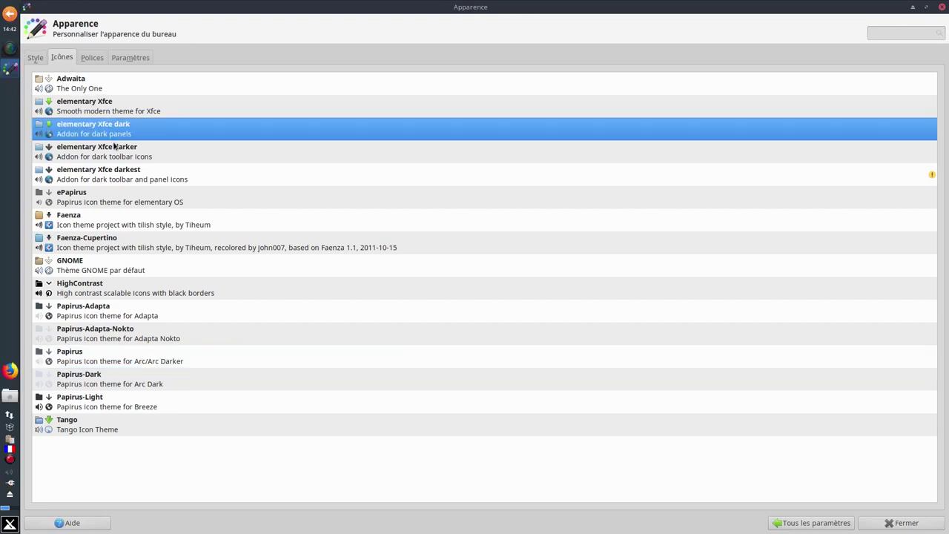
Review the font options, general parameters and available styles in Apparence.
left_click(94, 57)
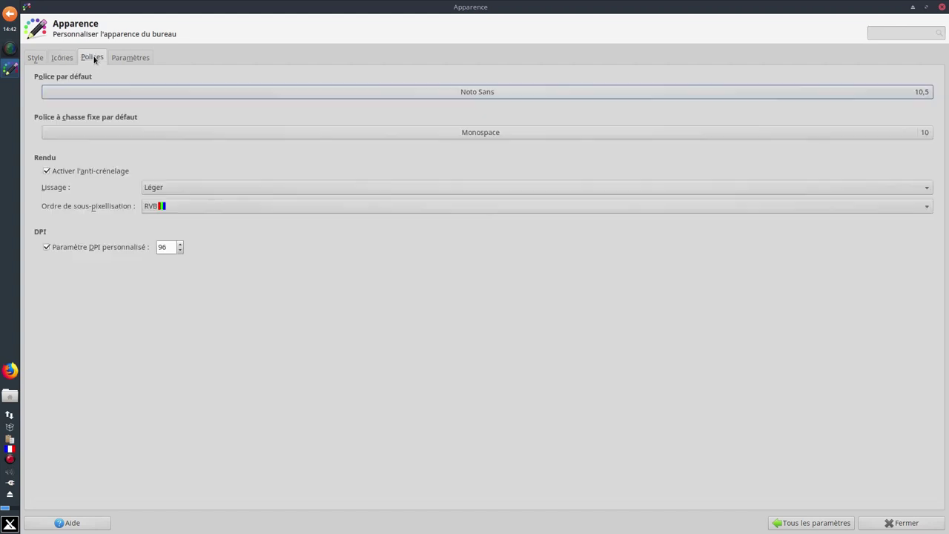
left_click(133, 58)
left_click(36, 59)
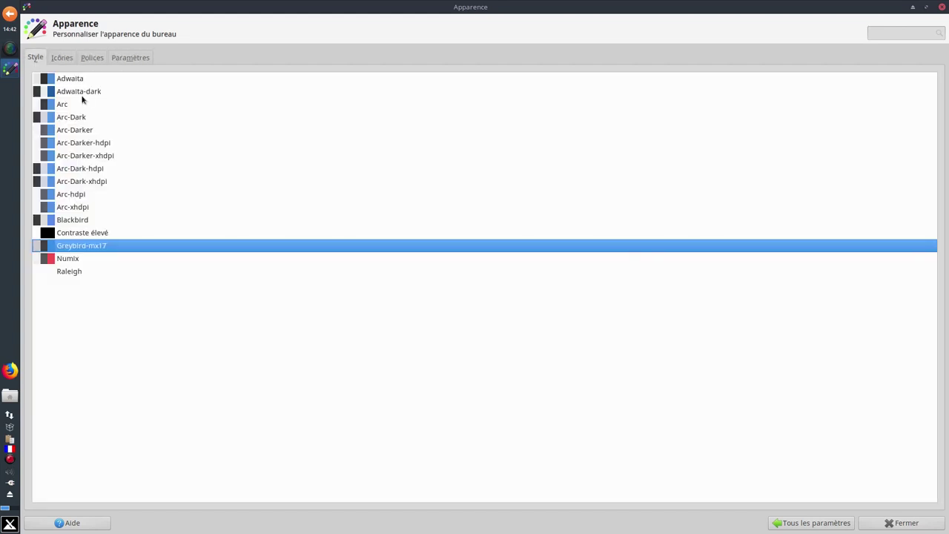
Switch the icon theme to Papirus for comparison and return to elementary Xfce dark.
left_click(63, 59)
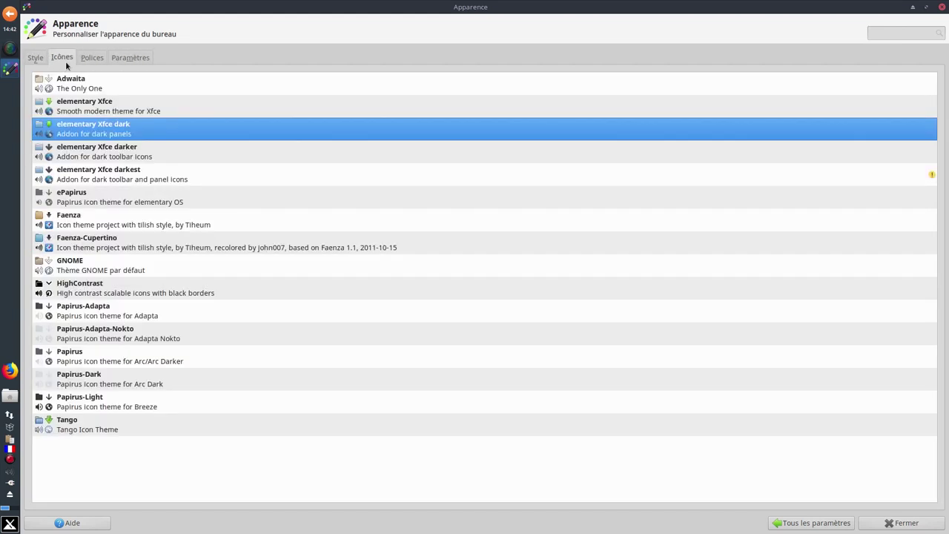
left_click(89, 361)
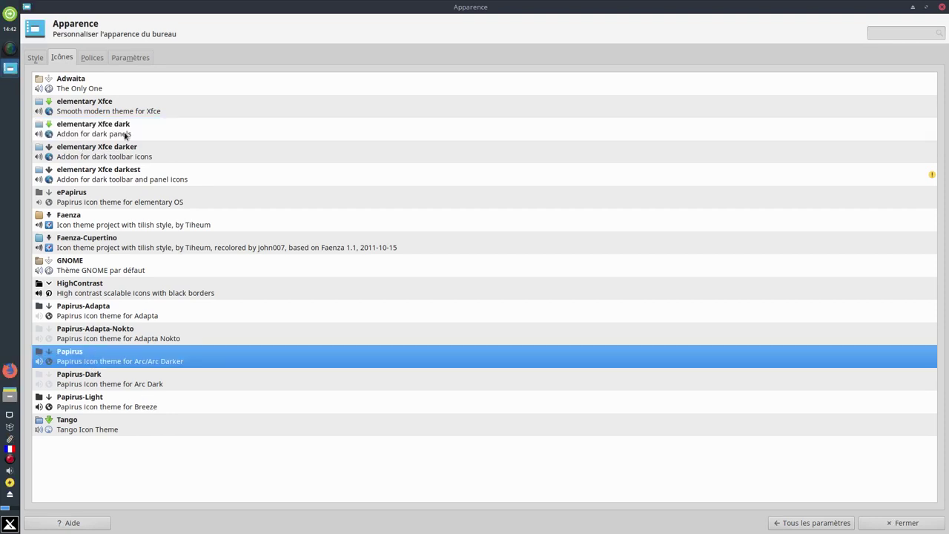
left_click(94, 131)
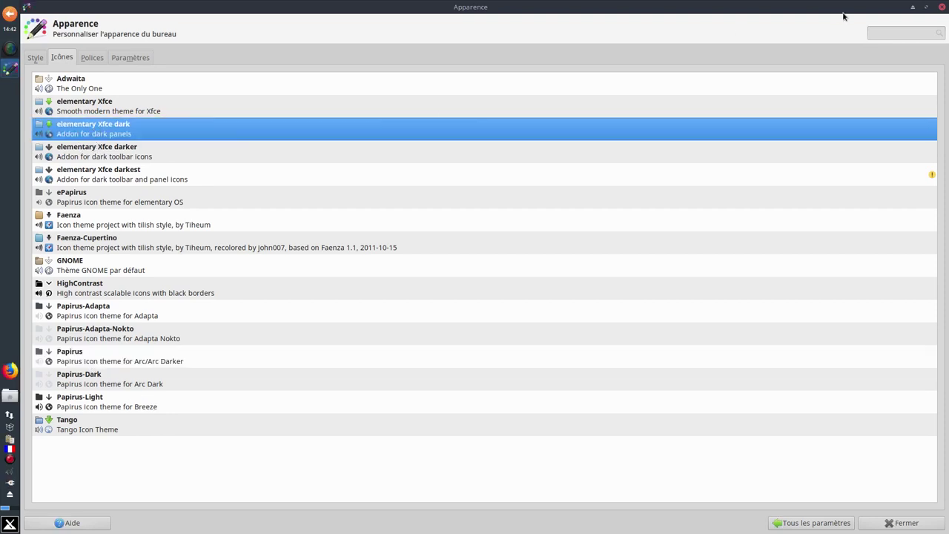
View the firewall configuration from the full settings list, authenticating with the root password, and close Paramètres.
left_click(925, 7)
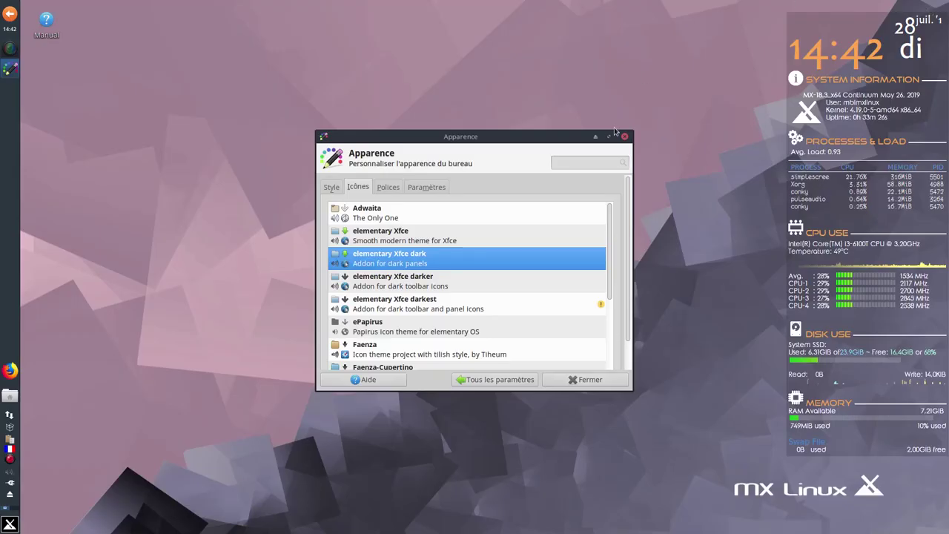
left_click(502, 381)
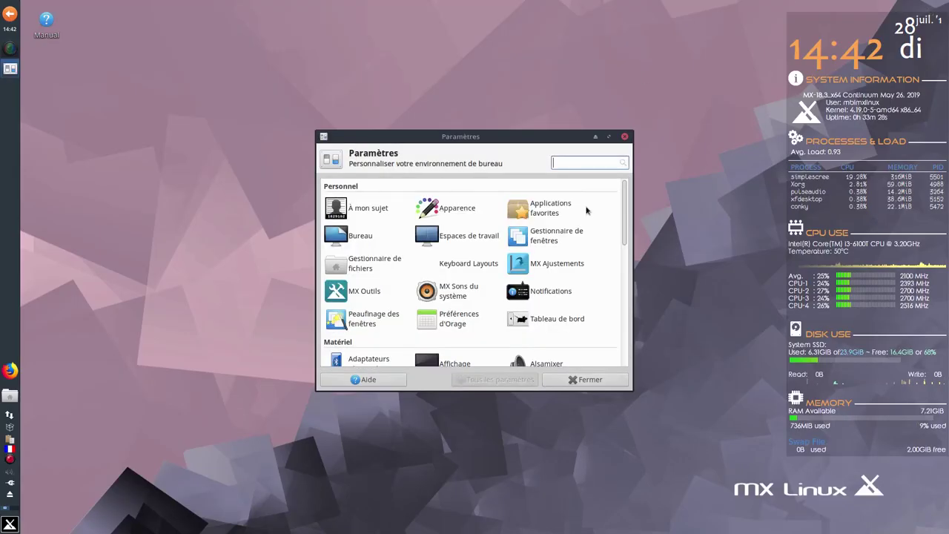
left_click(608, 137)
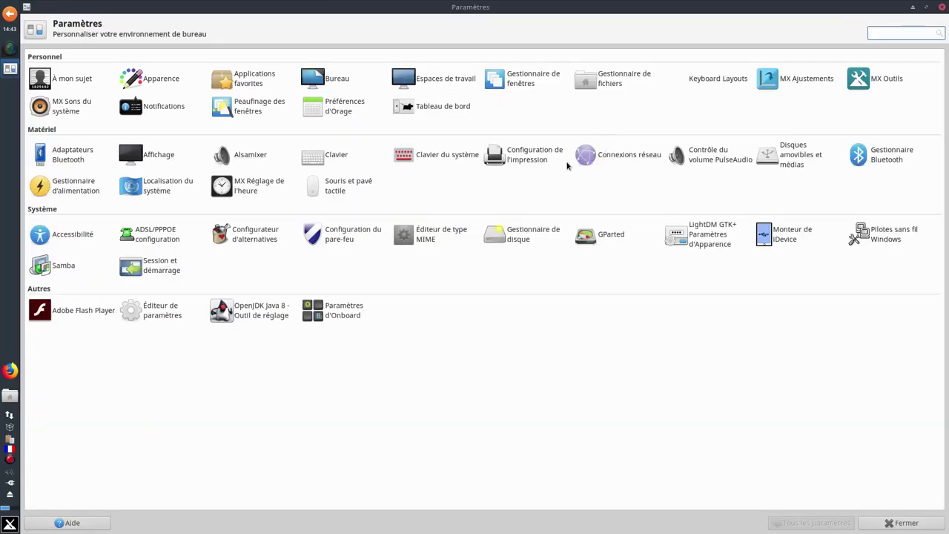
left_click(360, 235)
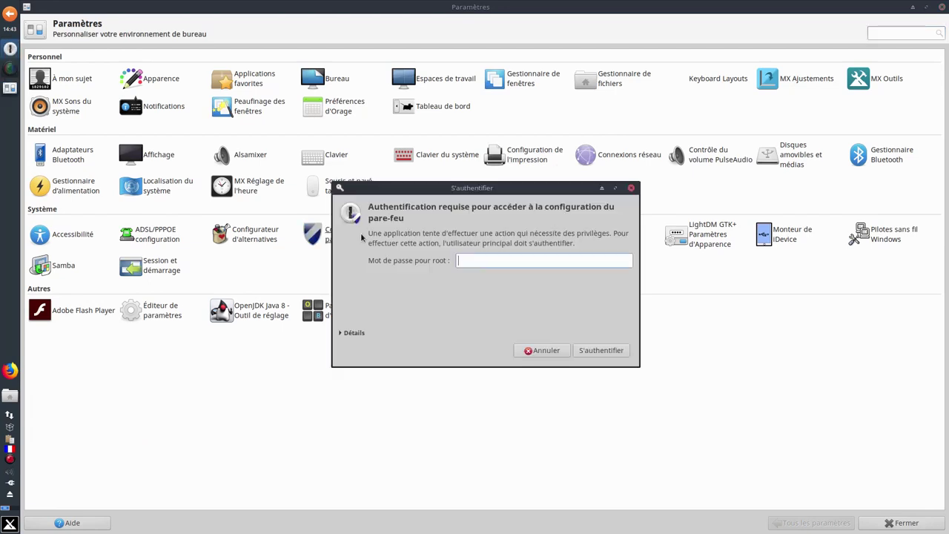
type("***")
key("Return")
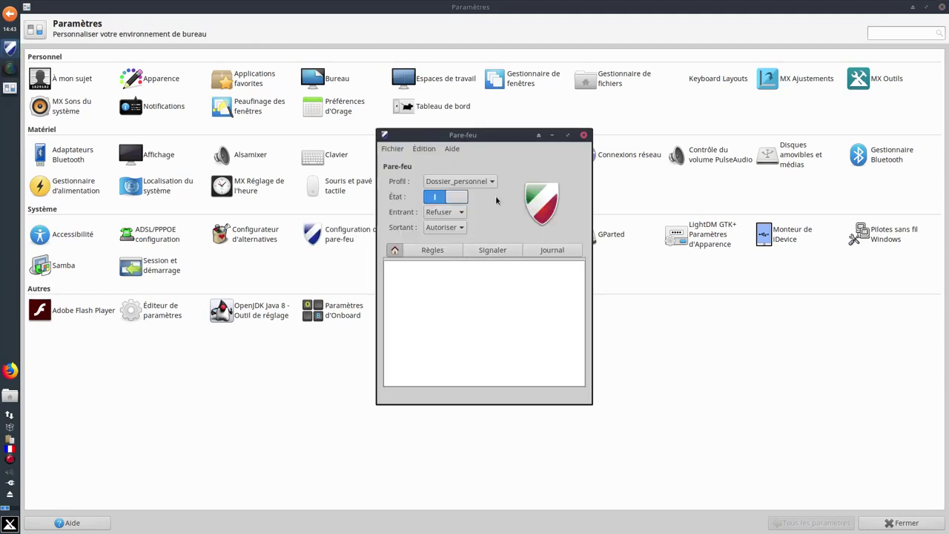
left_click(584, 134)
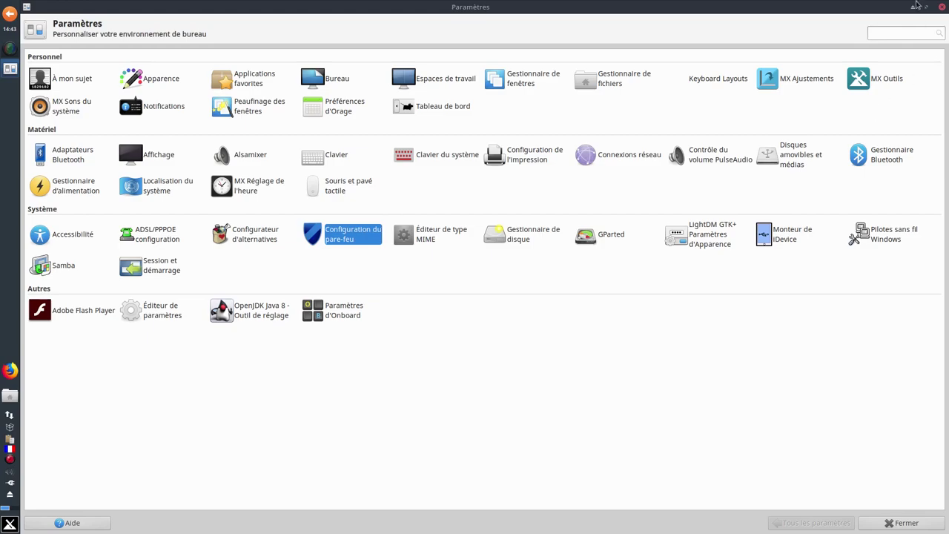
left_click(941, 7)
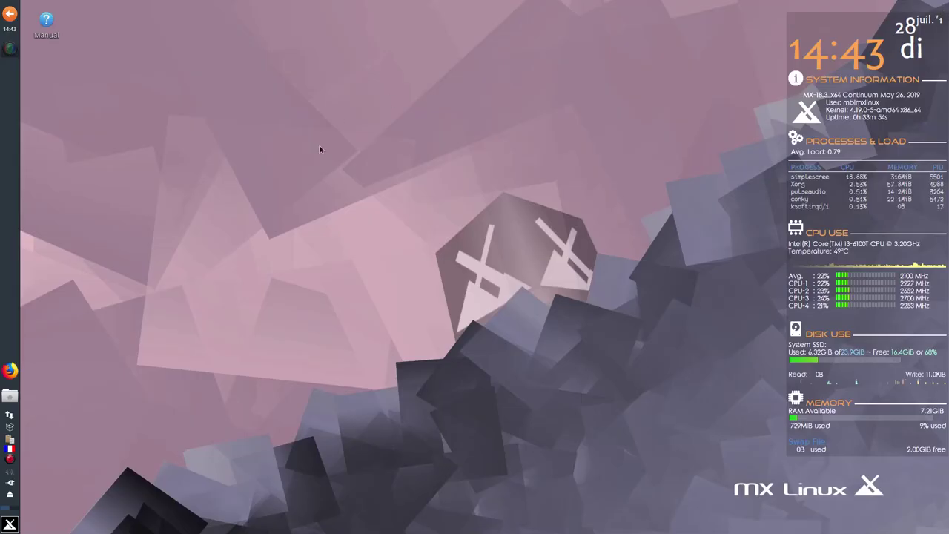
Launch Firefox, check its version in À propos de Firefox, and minimize the browser.
left_click(10, 370)
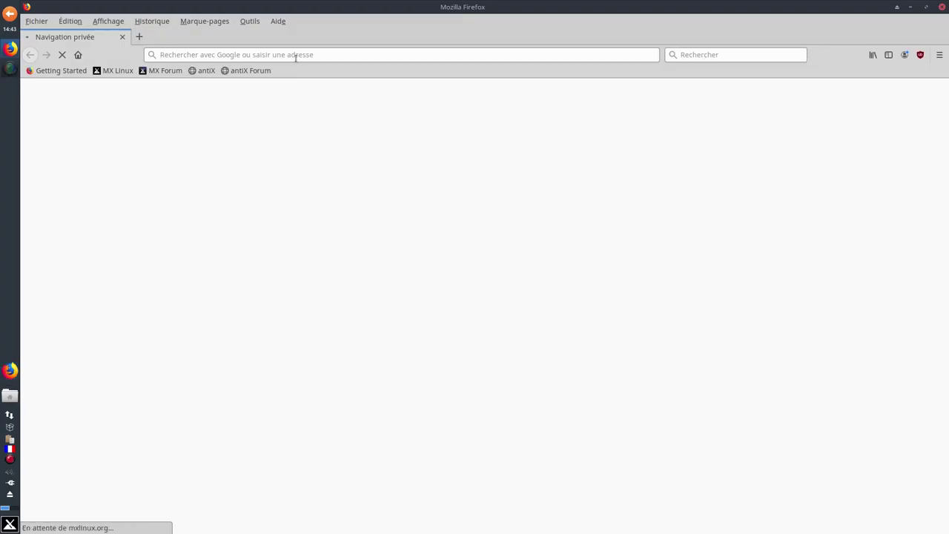
left_click(280, 22)
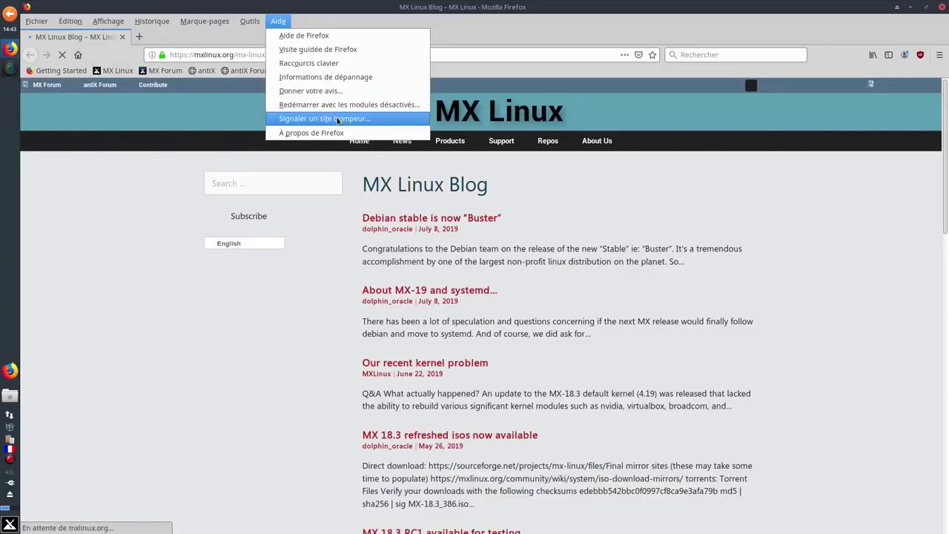
left_click(339, 132)
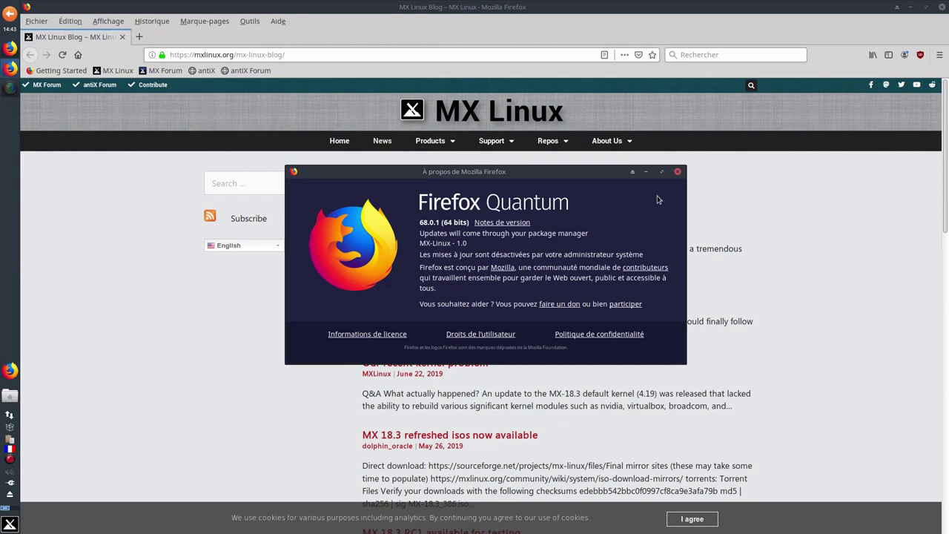
left_click(676, 171)
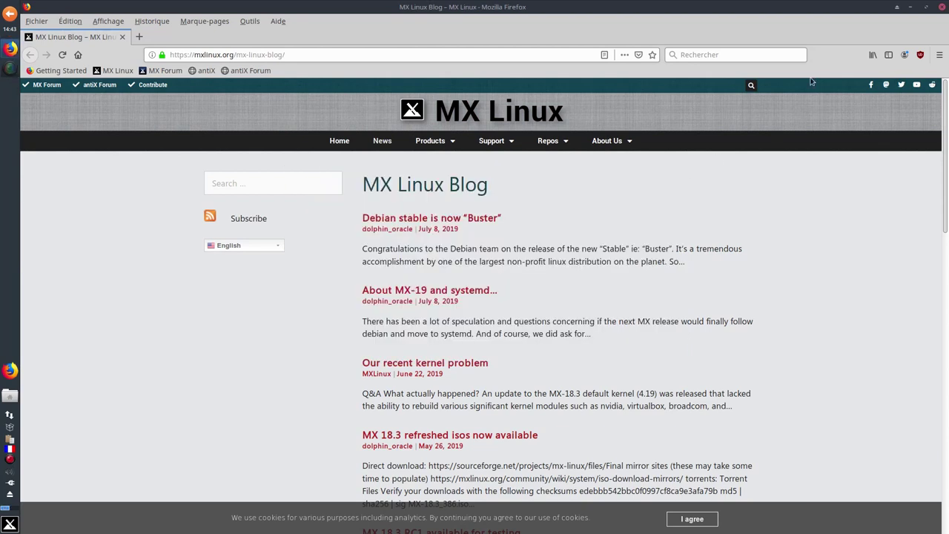
left_click(910, 8)
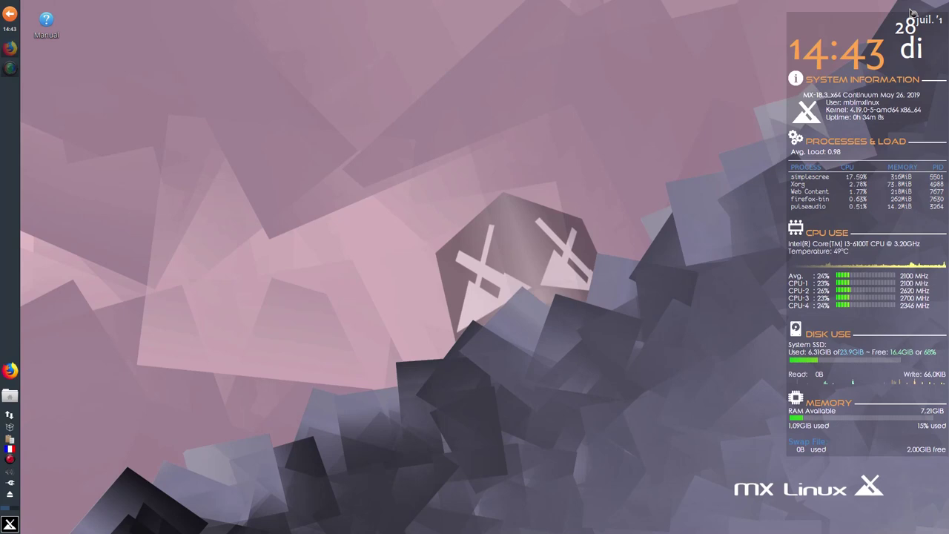
Launch LibreOffice Math from the Bureautique category, check the suite's version in À propos de LibreOffice, and close it.
left_click(10, 524)
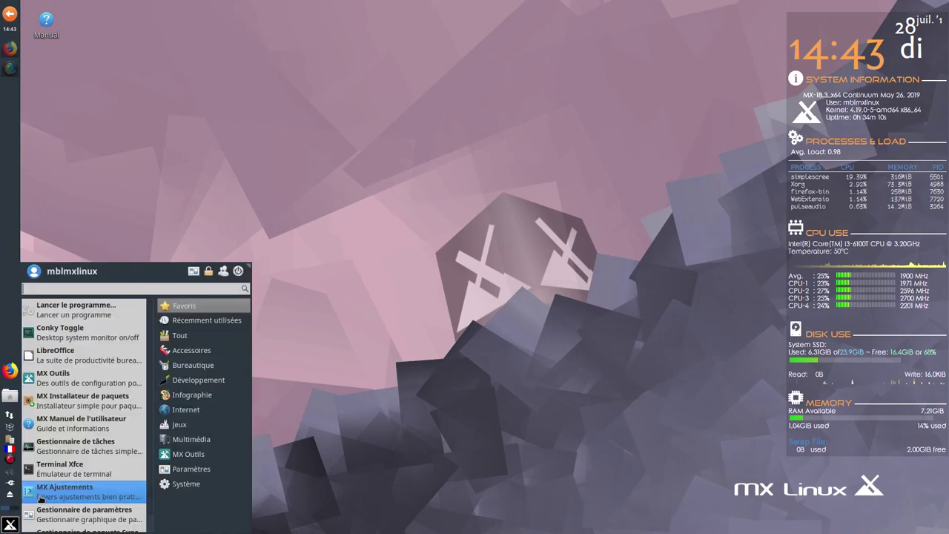
left_click(194, 364)
scroll(89, 393, "down", 2)
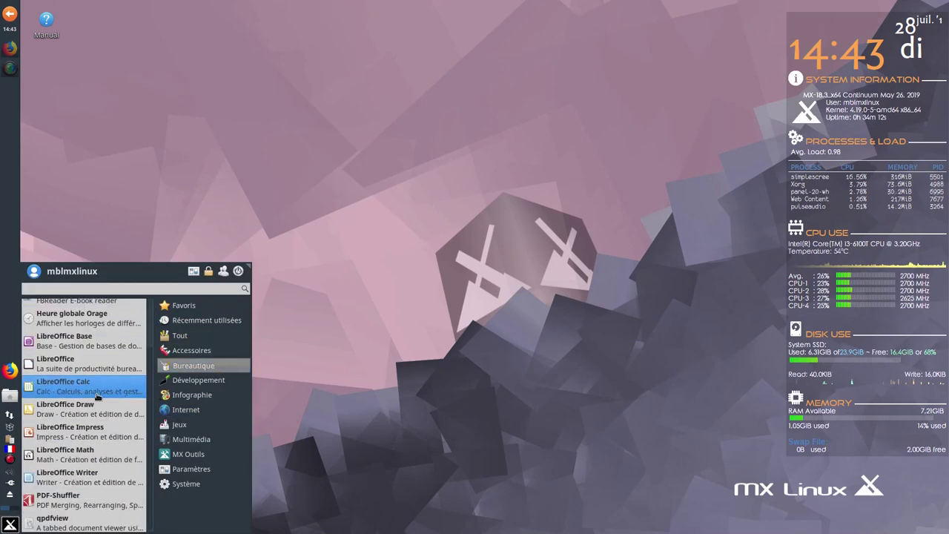
left_click(107, 455)
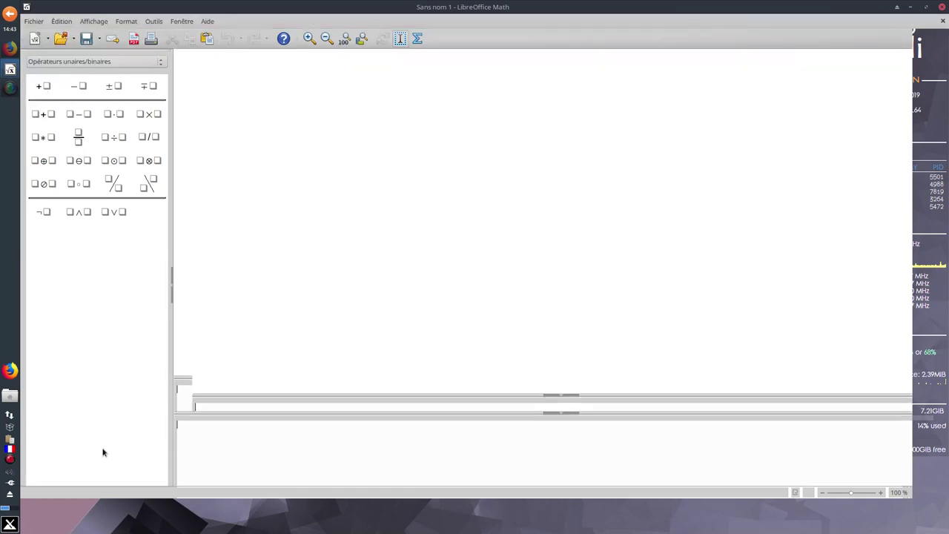
left_click(210, 22)
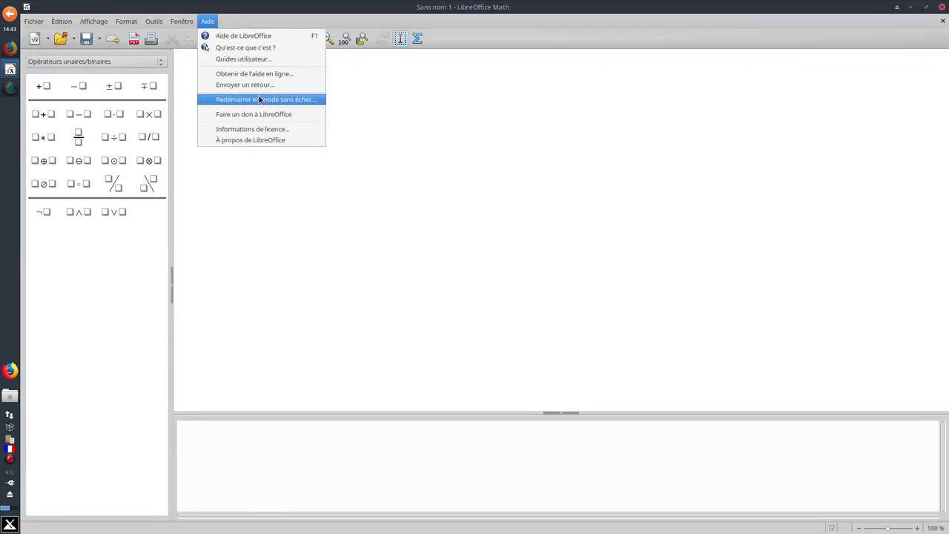
left_click(284, 140)
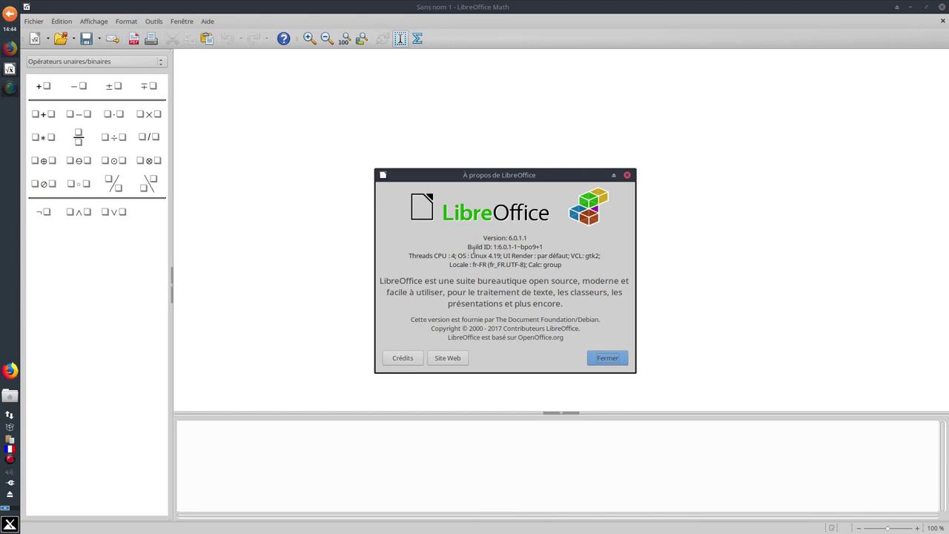
left_click(602, 359)
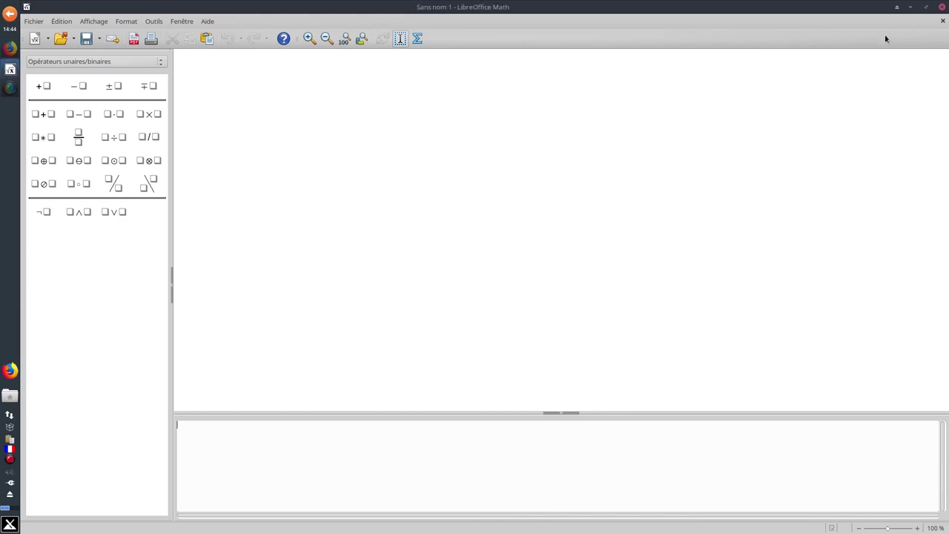
left_click(941, 8)
Search for "french" among the popular applications in MX Installateur de paquets from MX Outils, and close both windows.
left_click(9, 524)
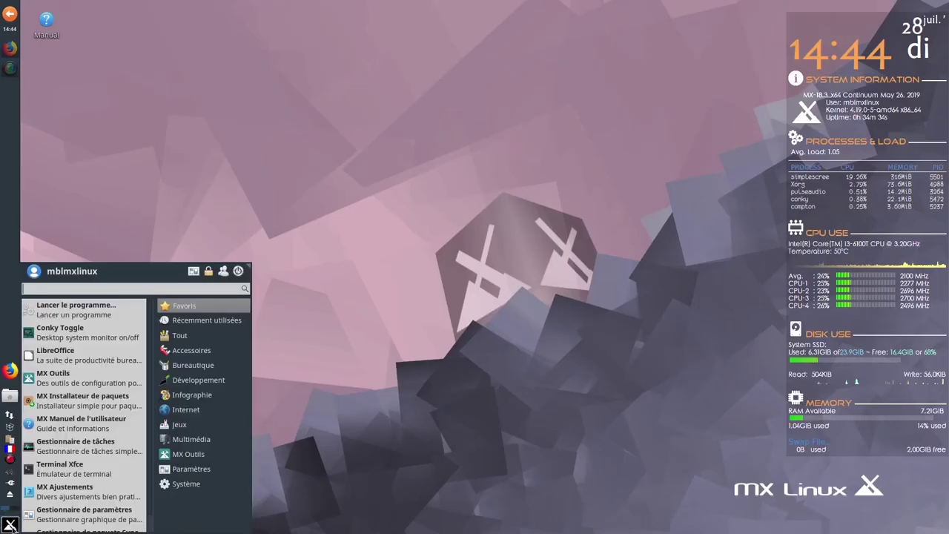
left_click(97, 388)
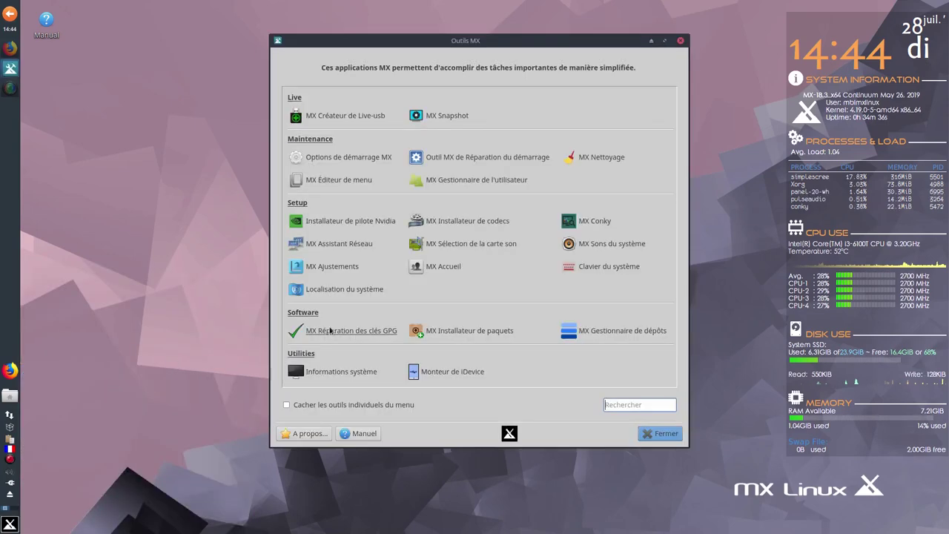
left_click(490, 338)
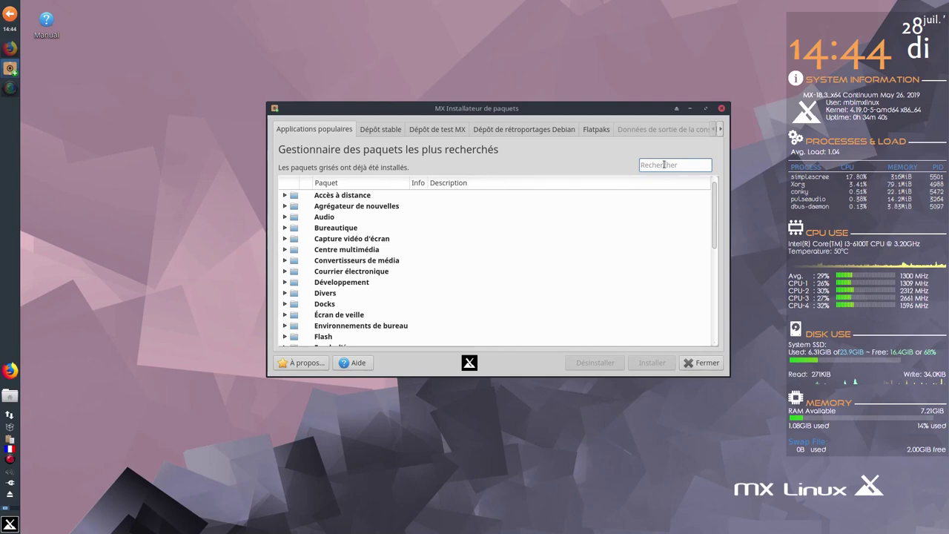
type("french")
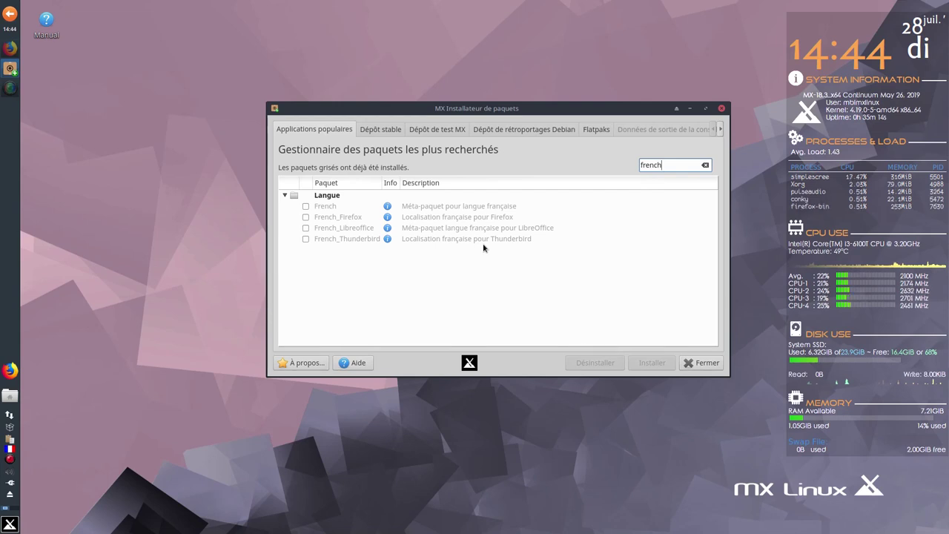
left_click(707, 362)
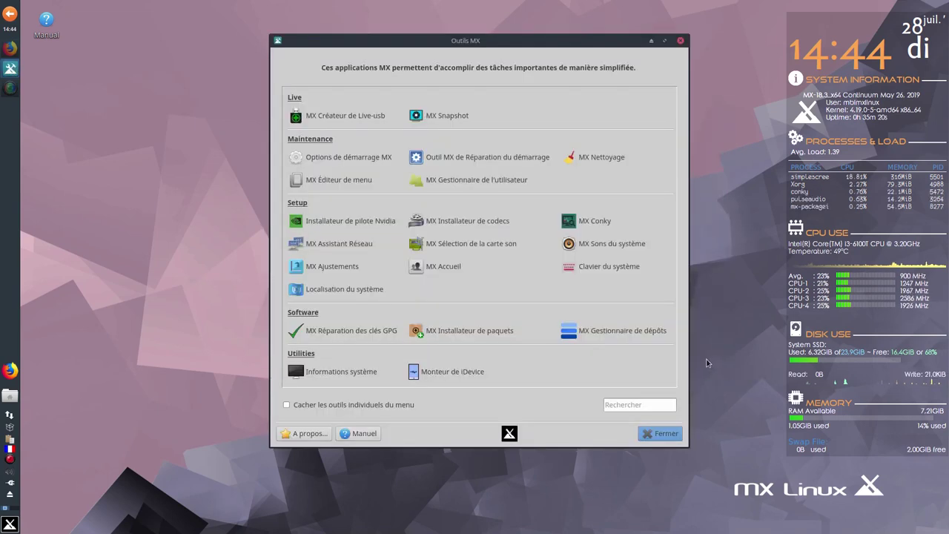
left_click(667, 434)
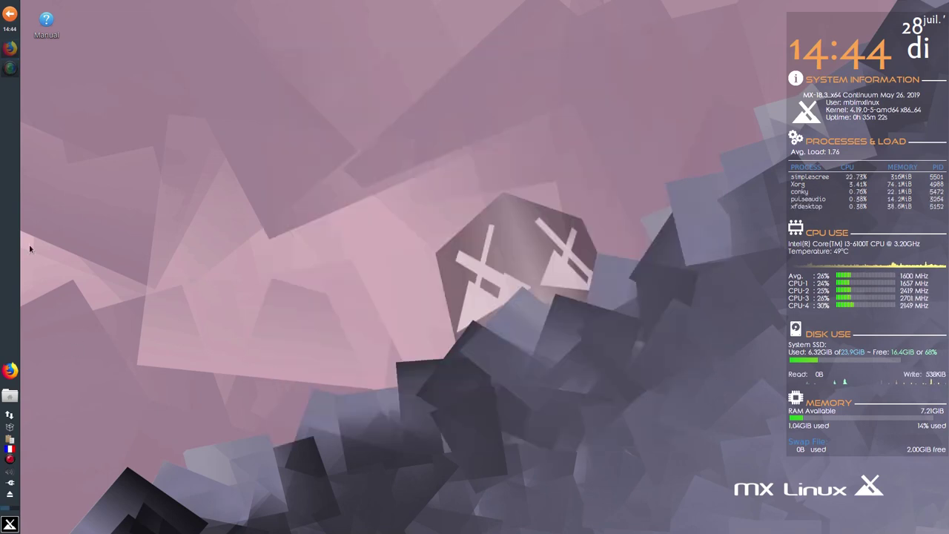
Switch to the minimized Firefox window and set the MX Linux Blog page language to French.
left_click(9, 47)
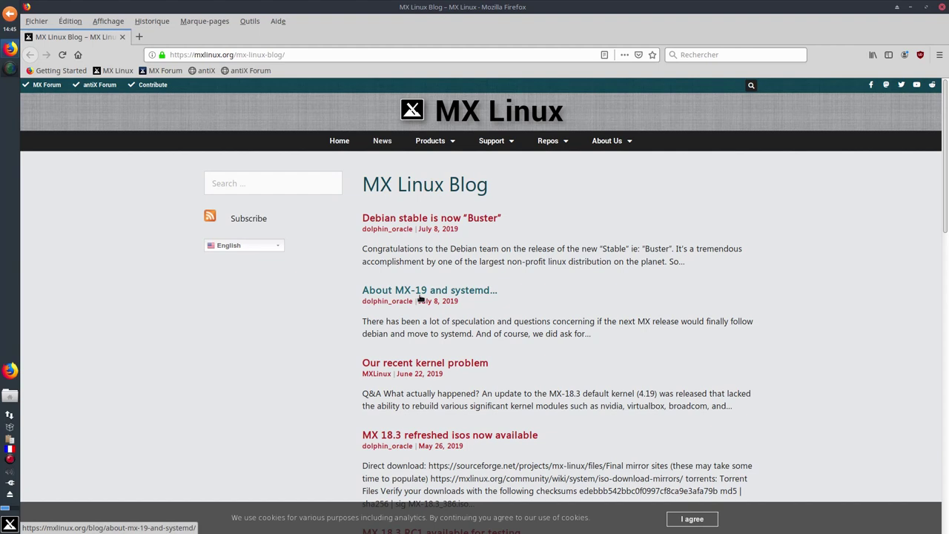
left_click(280, 249)
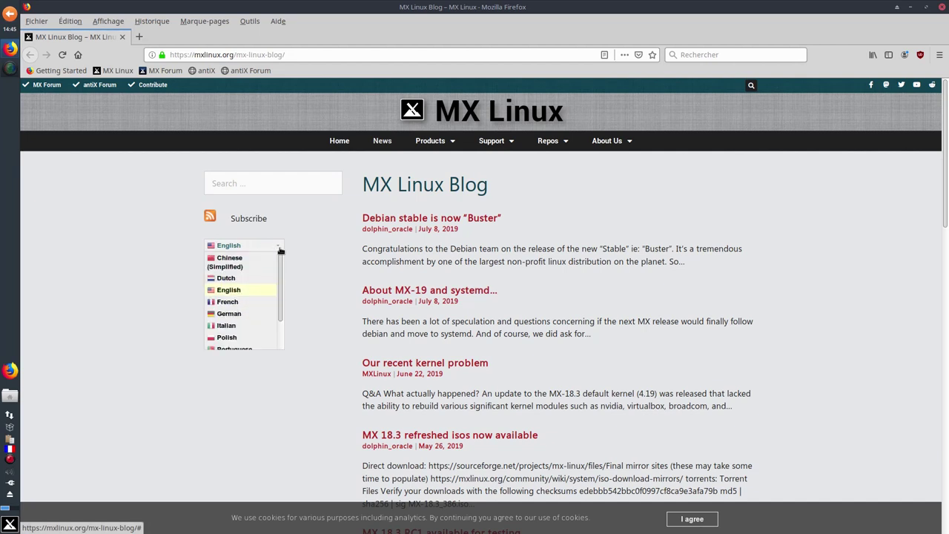
left_click(231, 301)
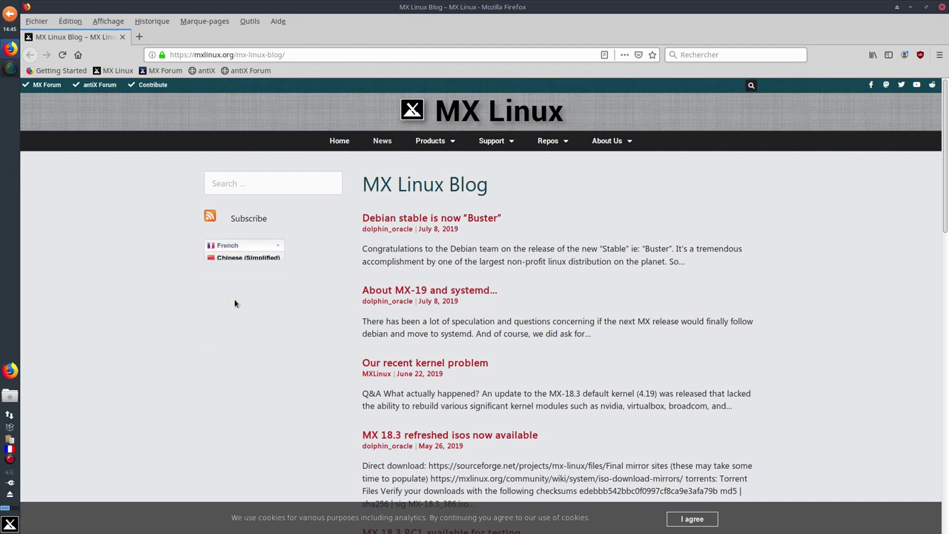
Read the blog post about MX-19 and systemd, highlight its release timing paragraph, browse the comments, and return to the blog list.
left_click(430, 305)
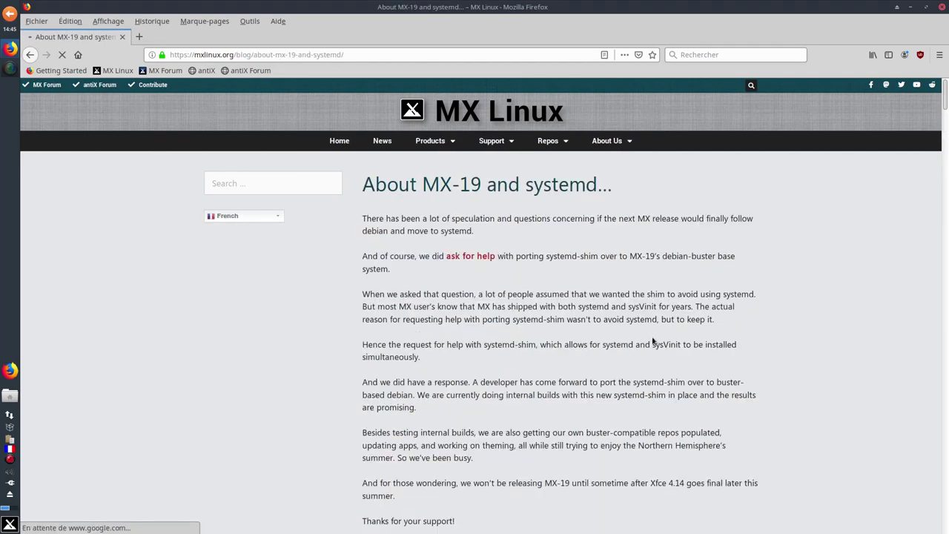
scroll(642, 344, "down", 1)
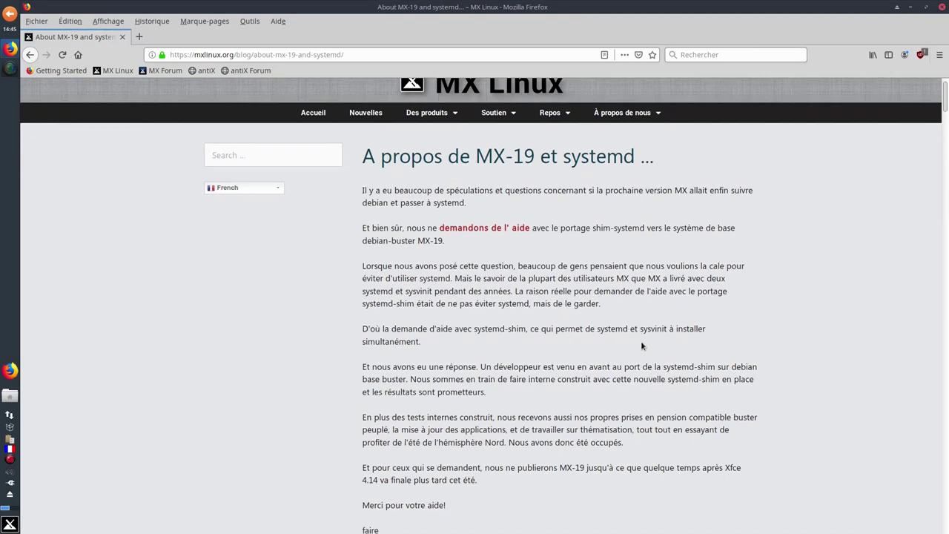
scroll(642, 345, "down", 3)
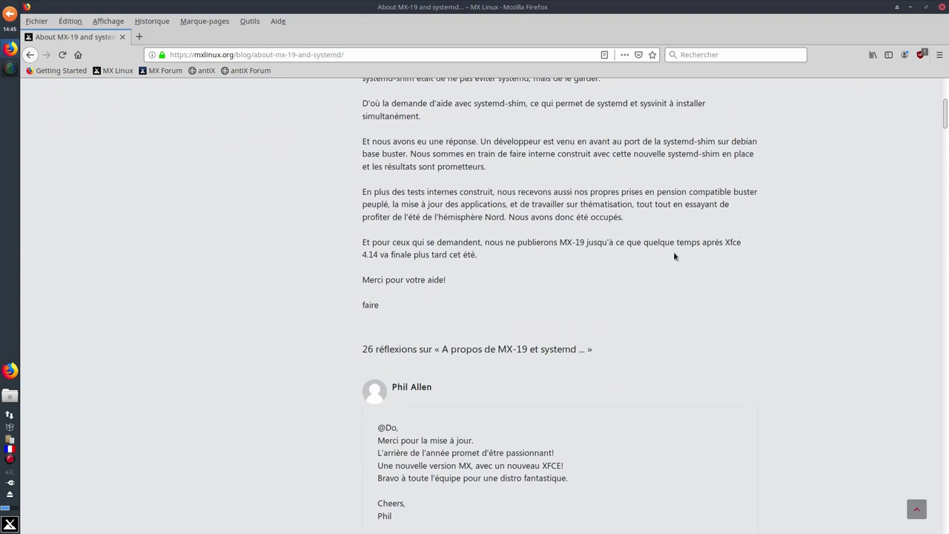
left_click_drag(341, 242, 478, 255)
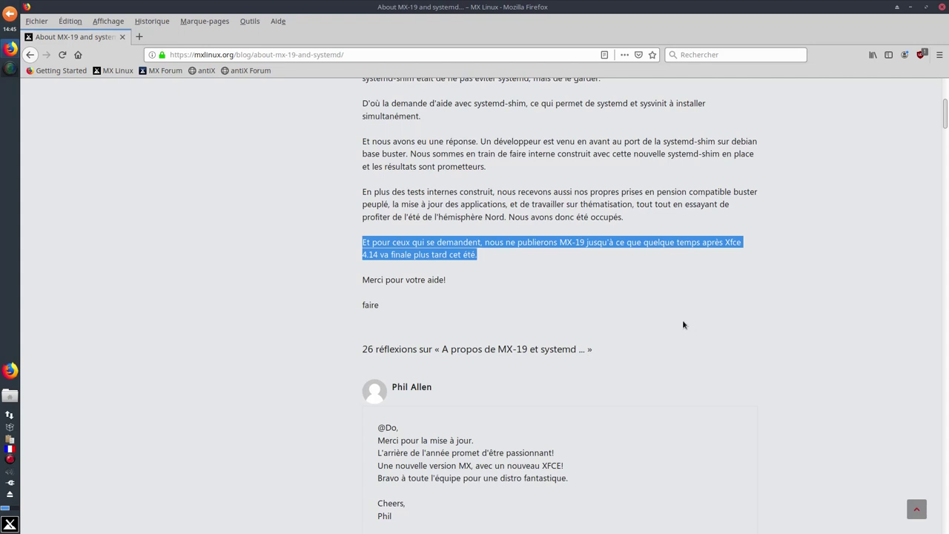
left_click(710, 364)
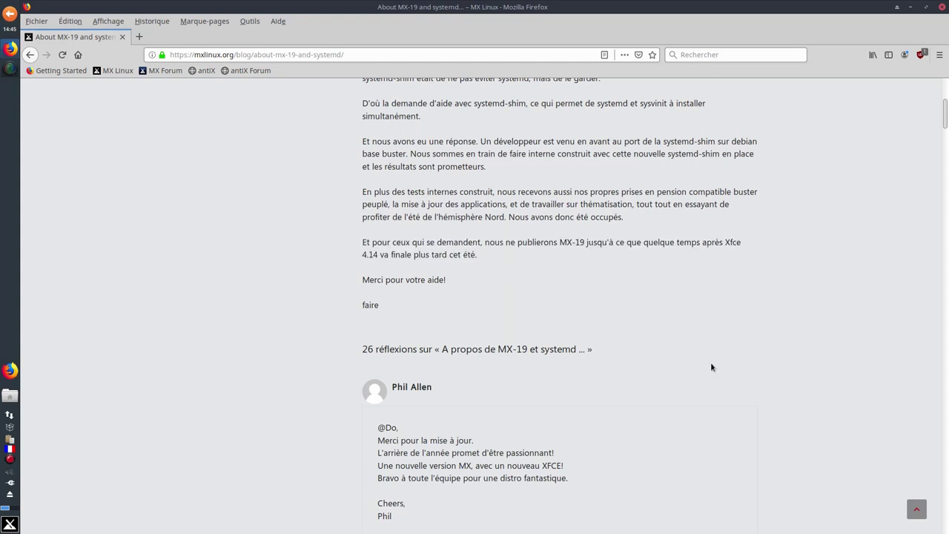
scroll(708, 371, "down", 5)
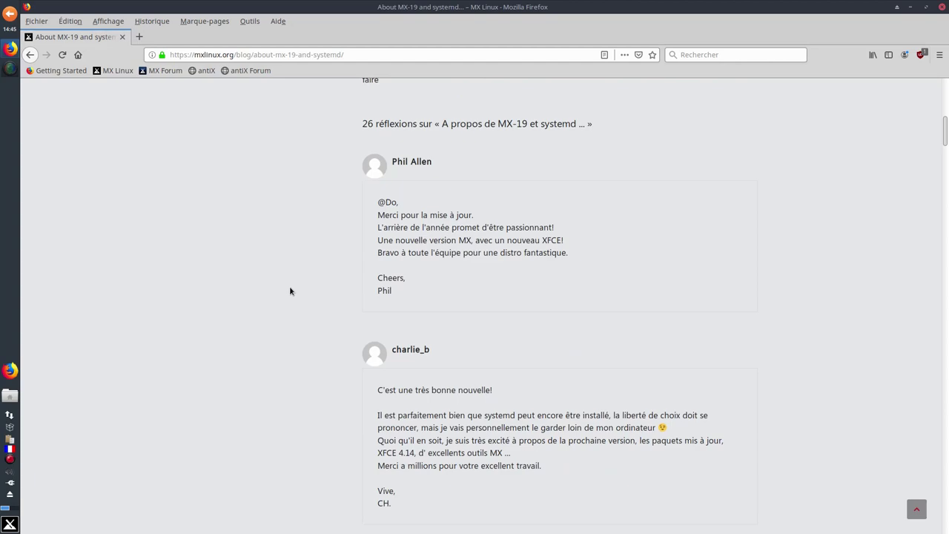
scroll(283, 295, "down", 1)
scroll(282, 297, "up", 3)
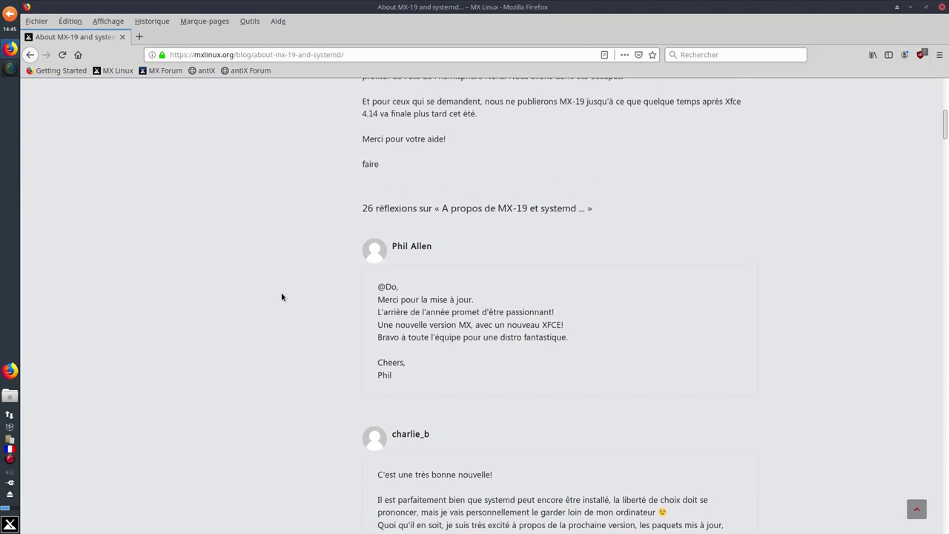
scroll(274, 317, "down", 2)
scroll(287, 246, "up", 10)
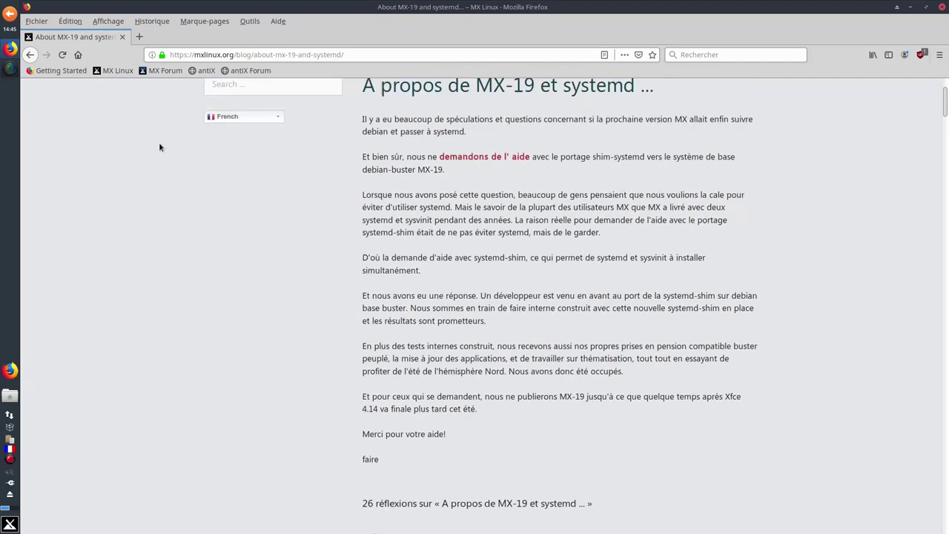
left_click(31, 54)
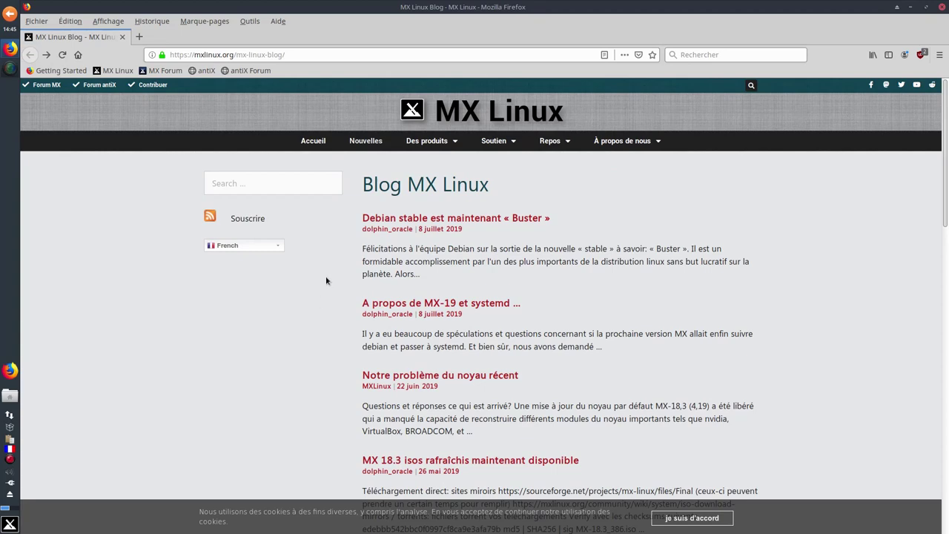
Read the blog post on Debian stable becoming "Buster", skim its comments, and close Firefox.
left_click(495, 221)
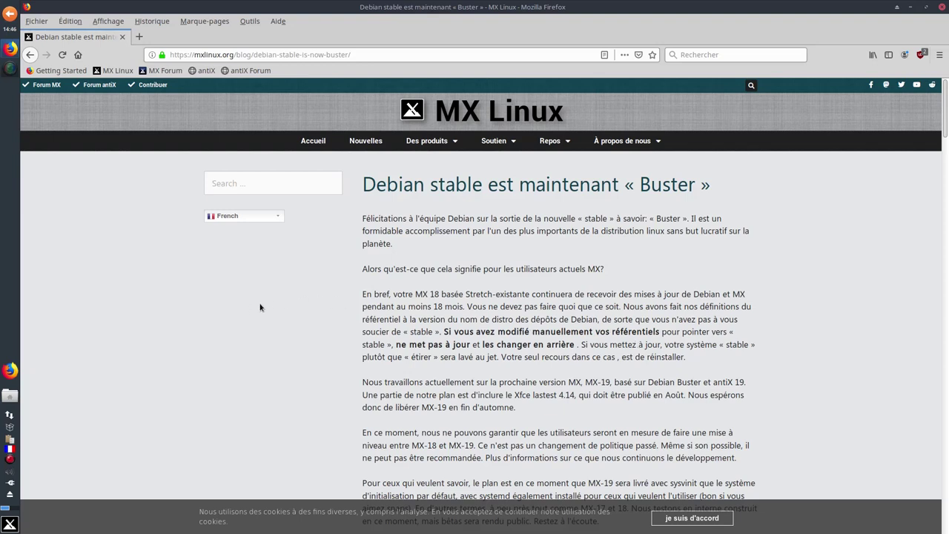
scroll(306, 344, "down", 5)
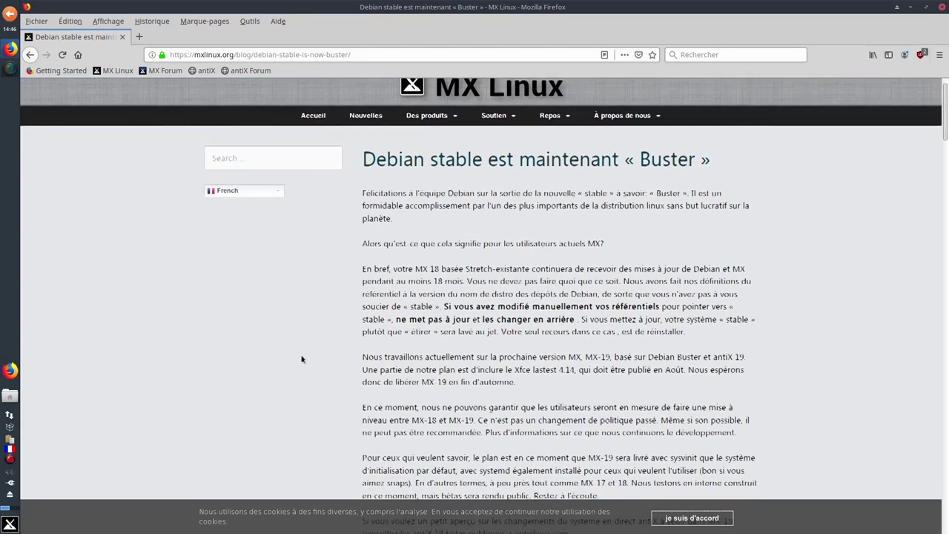
scroll(293, 355, "down", 3)
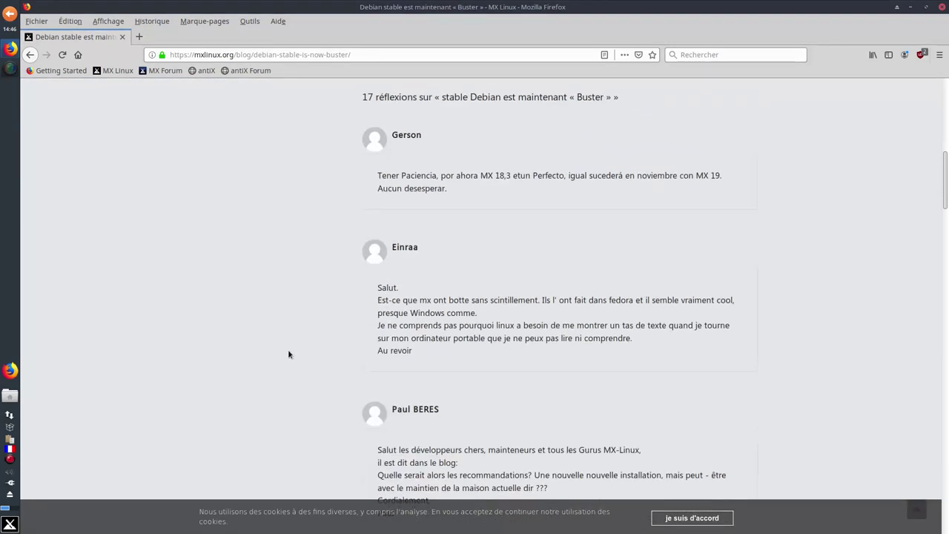
scroll(287, 351, "down", 3)
scroll(296, 289, "up", 15)
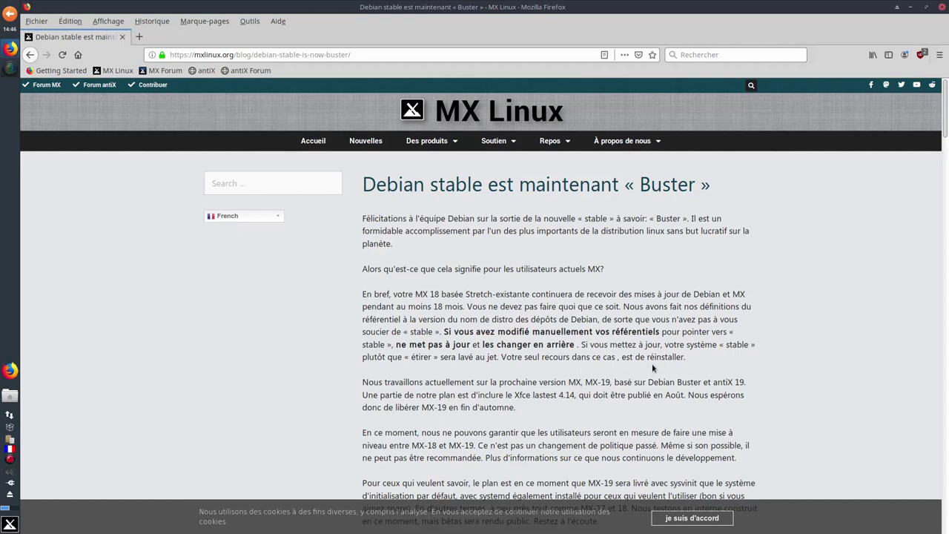
scroll(652, 366, "down", 1)
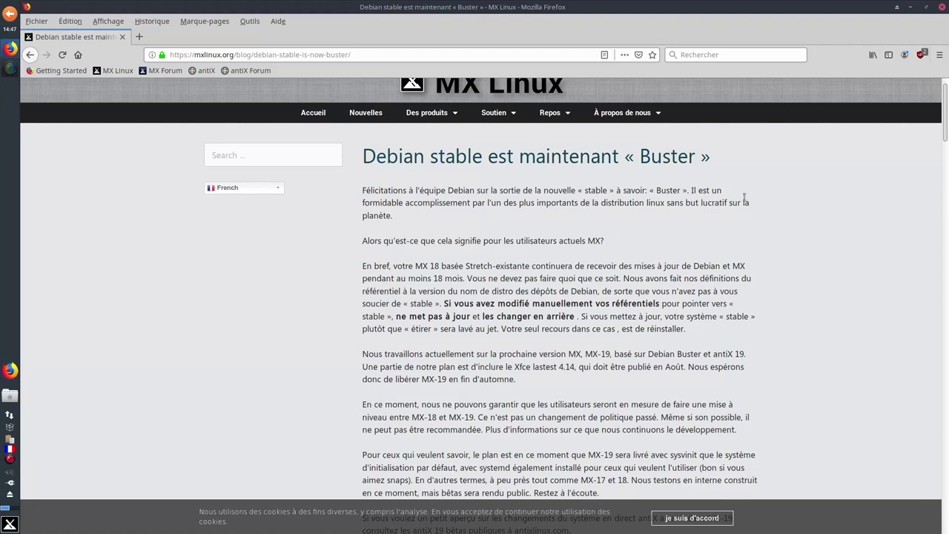
left_click(940, 7)
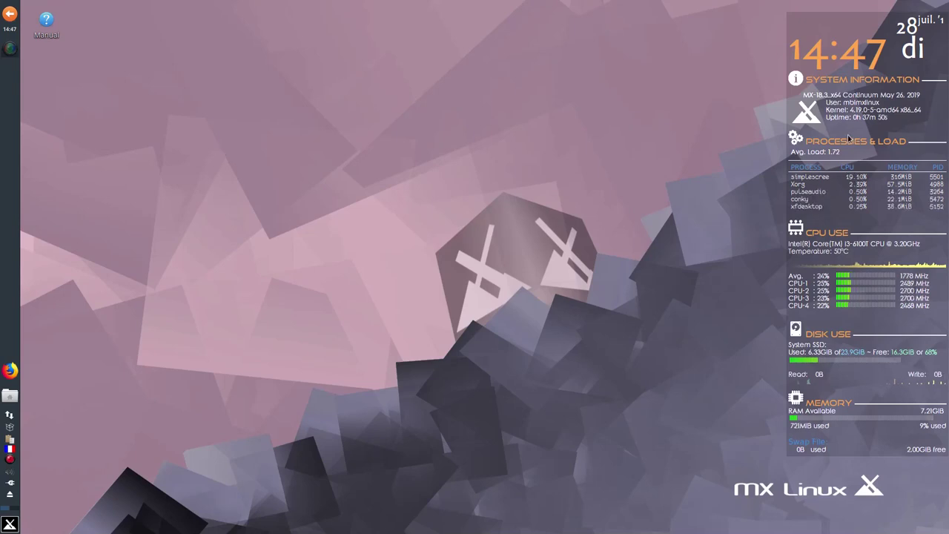
Search the installed applications for "con" and launch Conky Manager.
left_click(10, 524)
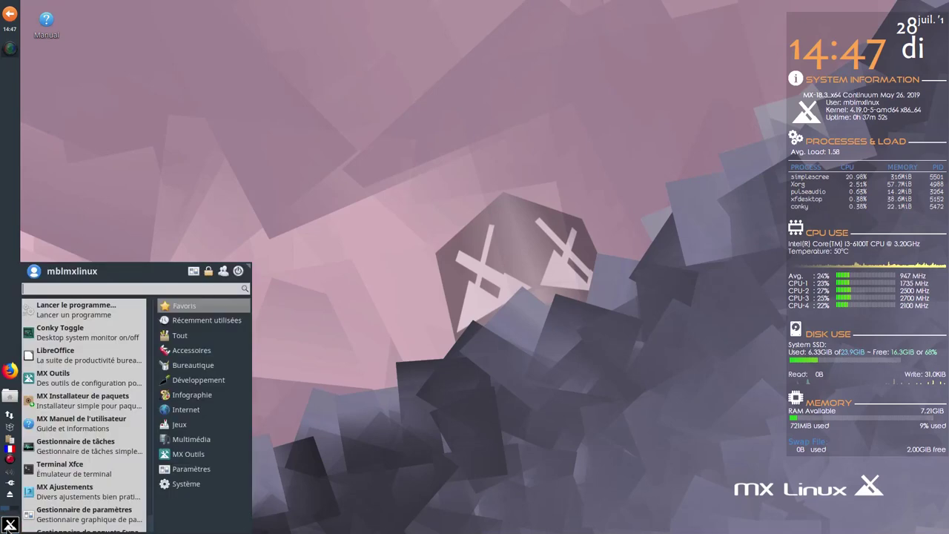
type("c")
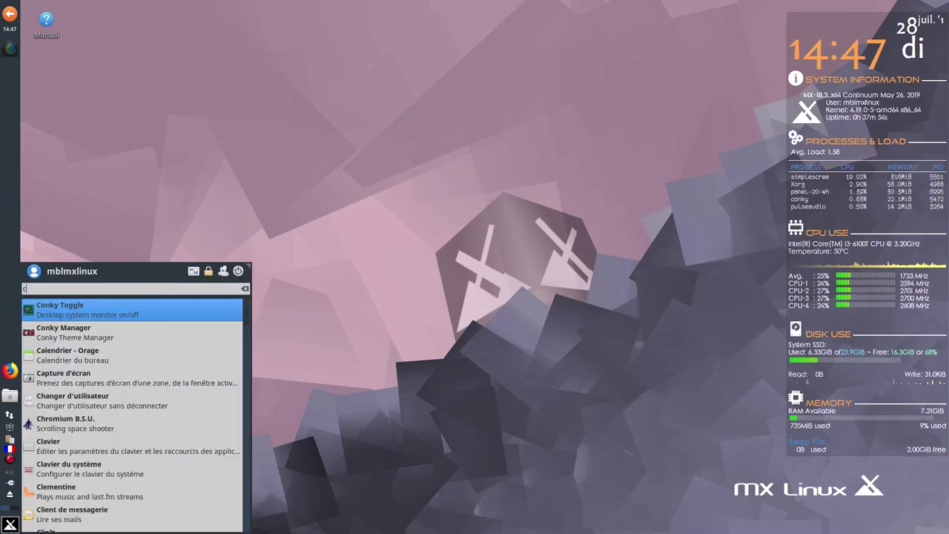
type("on")
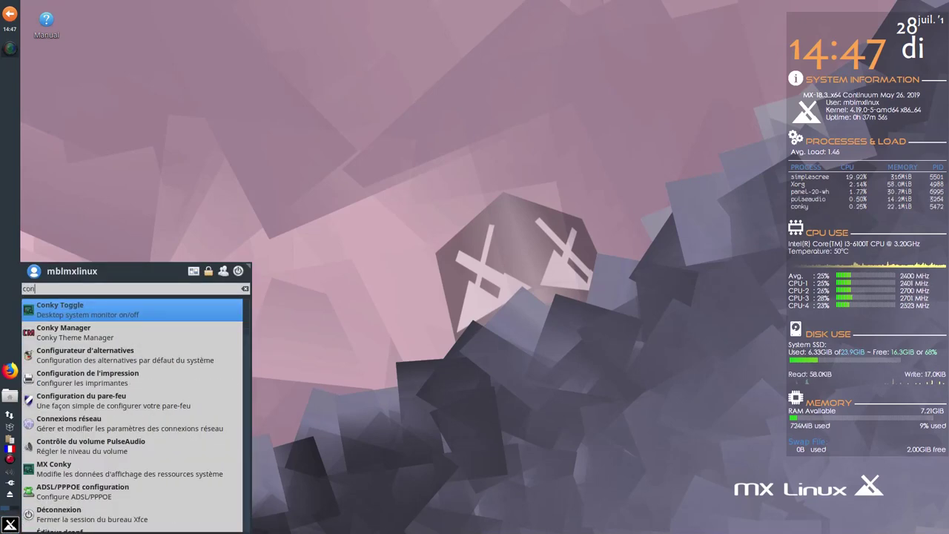
left_click(126, 332)
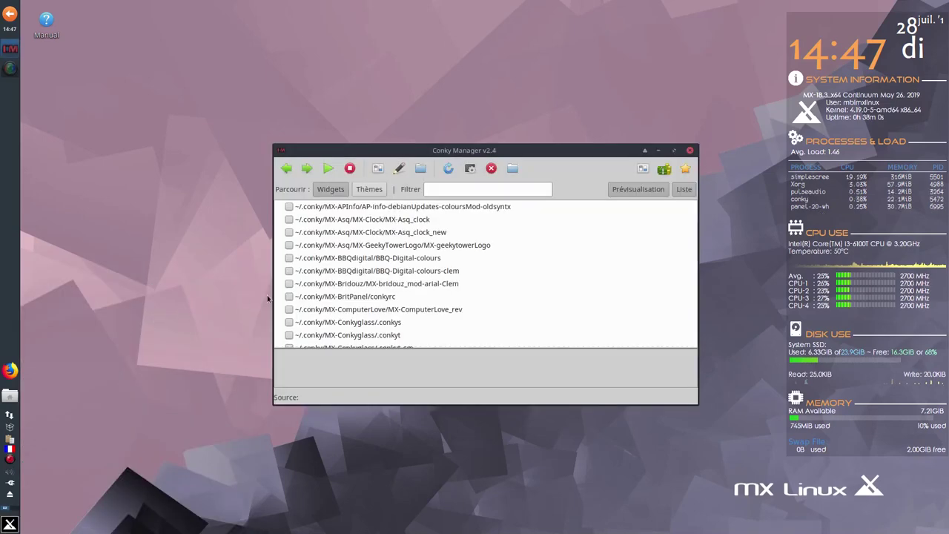
Turn the desktop Conky display off and back on using Conky Toggle.
left_click(9, 524)
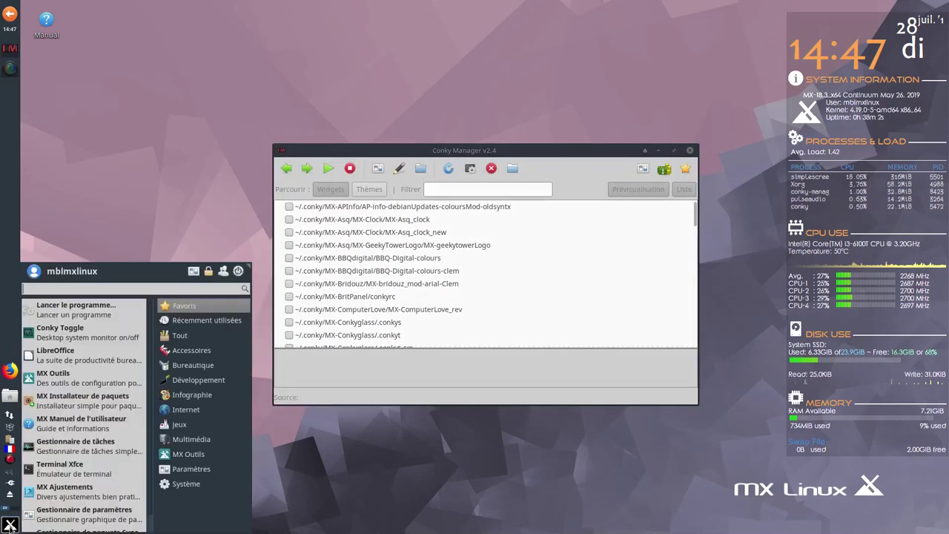
left_click(84, 338)
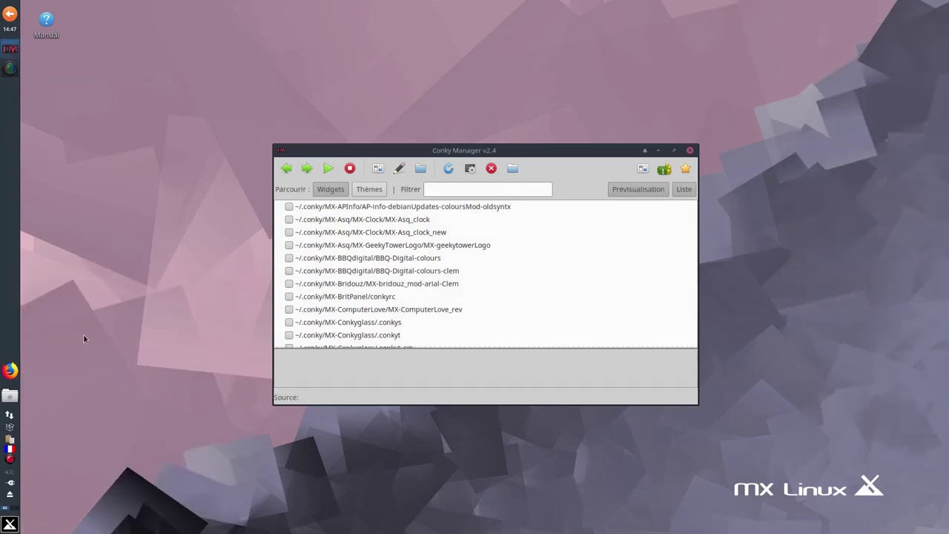
left_click(9, 524)
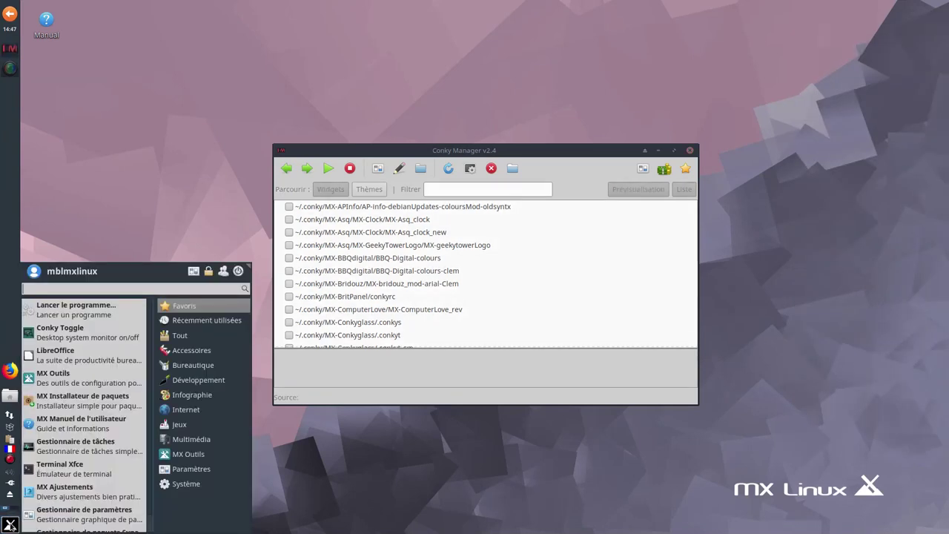
left_click(88, 338)
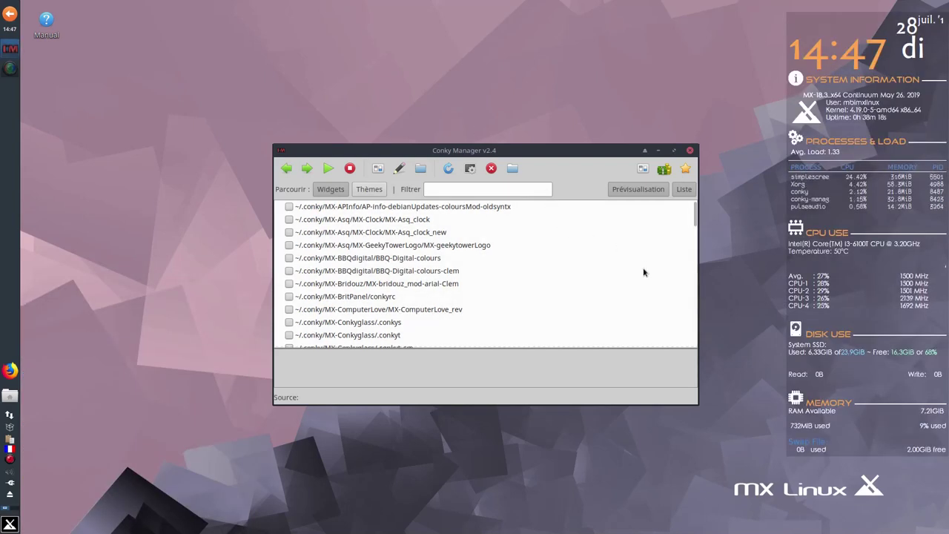
Try out the MX-Elementary/MX-Elementary_sys widget on the desktop.
scroll(601, 281, "down", 6)
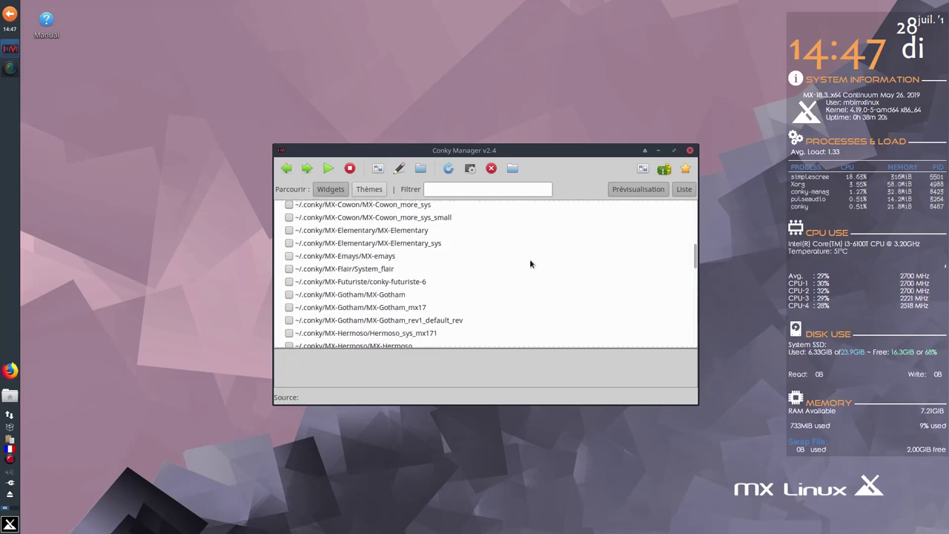
scroll(529, 263, "up", 2)
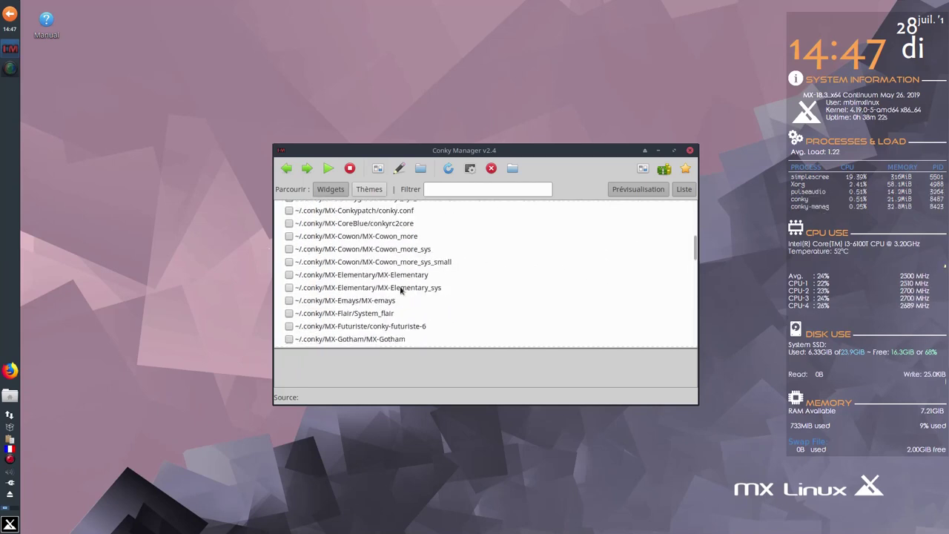
left_click(289, 287)
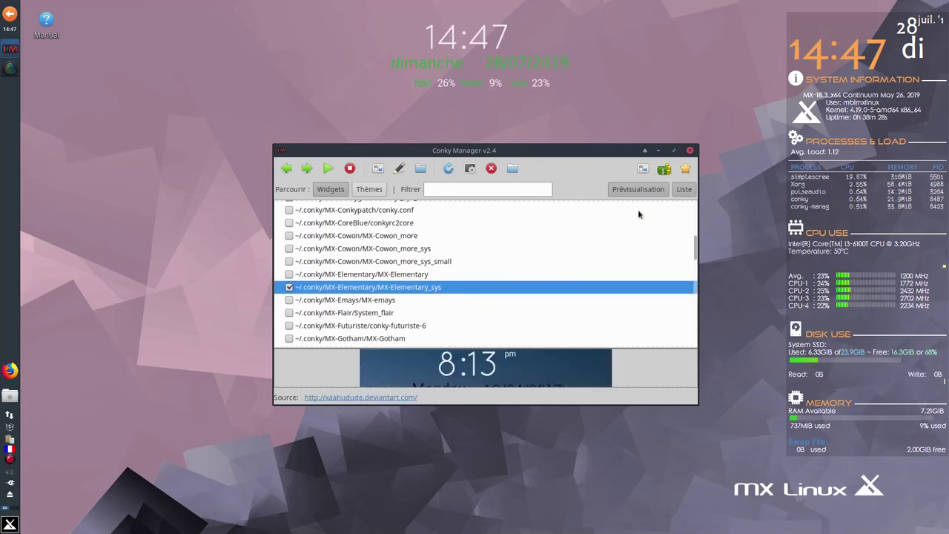
Maximize Conky Manager, preview the MX-Elementary and MX-Cowon widgets, and restore the window to its smaller size.
left_click(673, 150)
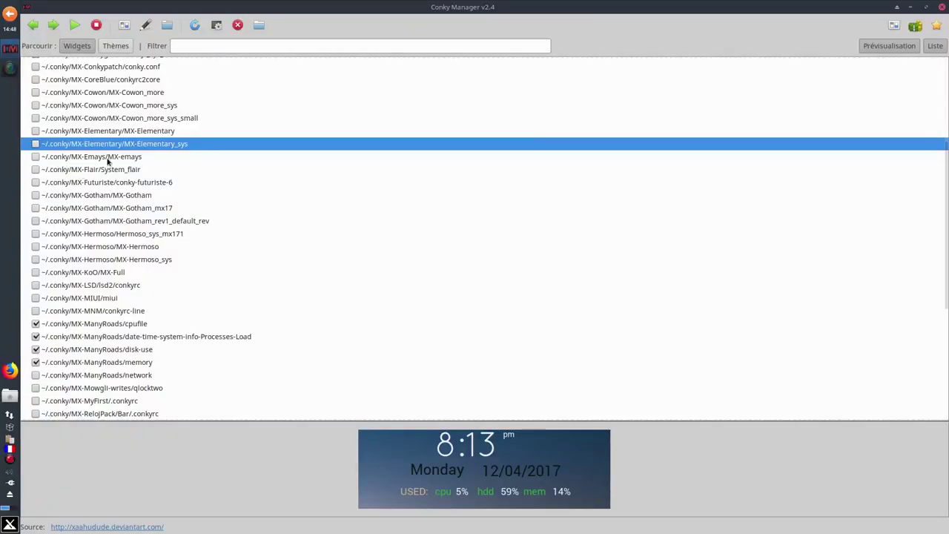
key("Up")
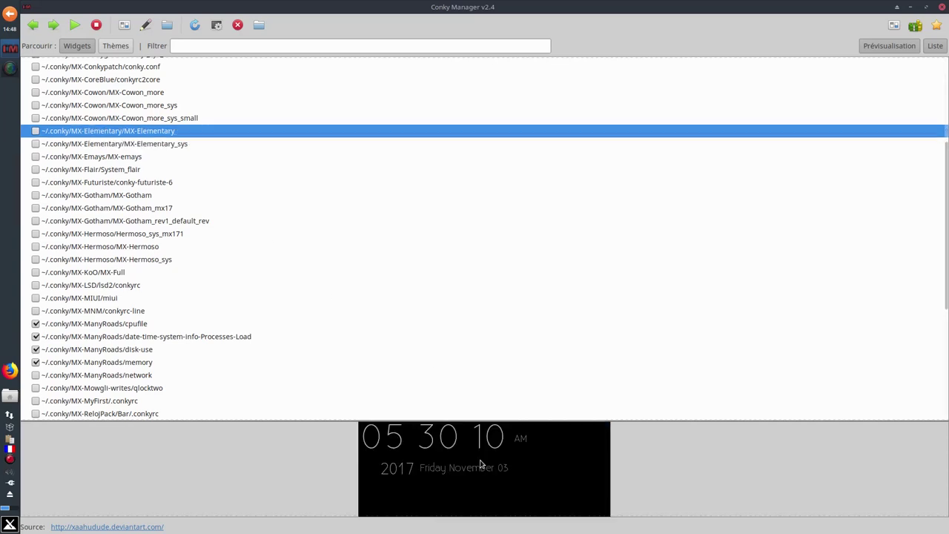
key("Up")
key("Up")
key("Up")
key("Up")
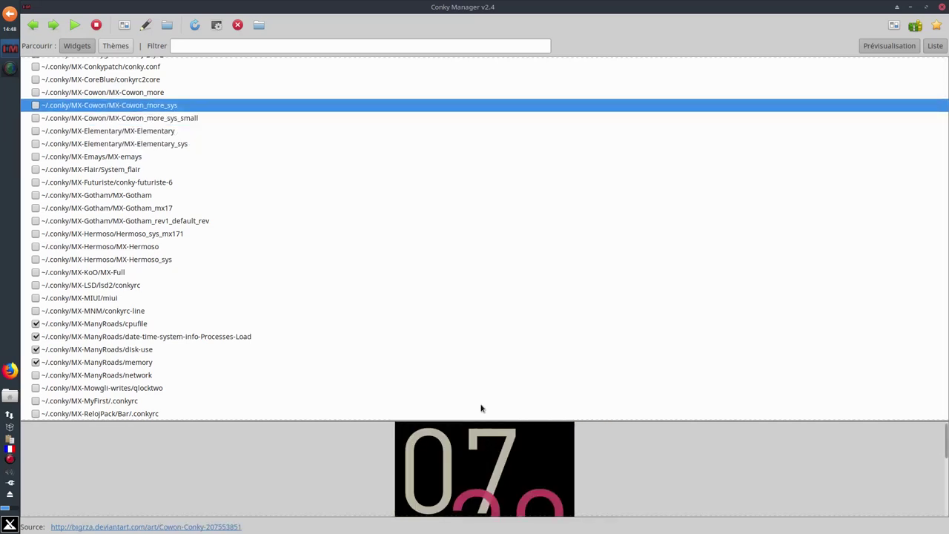
key("Down")
key("Down")
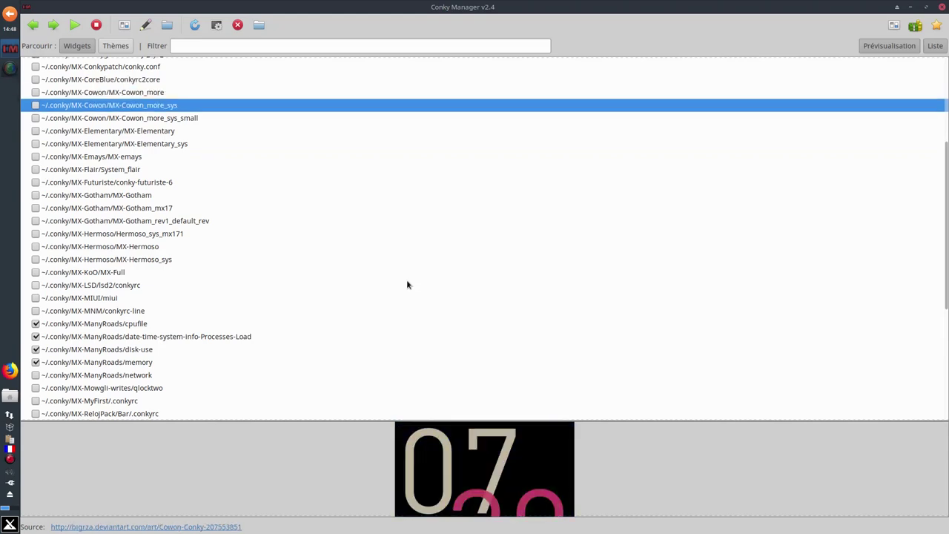
key("Down")
left_click(928, 7)
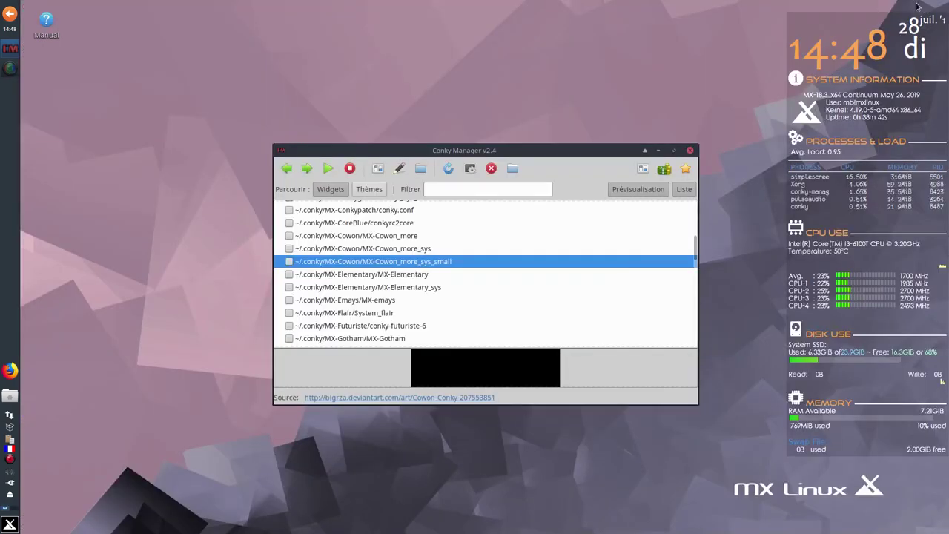
Move the Conky Manager window aside, then disable the MX-ManyRoads/memory widget and enable it again.
left_click_drag(489, 148, 395, 56)
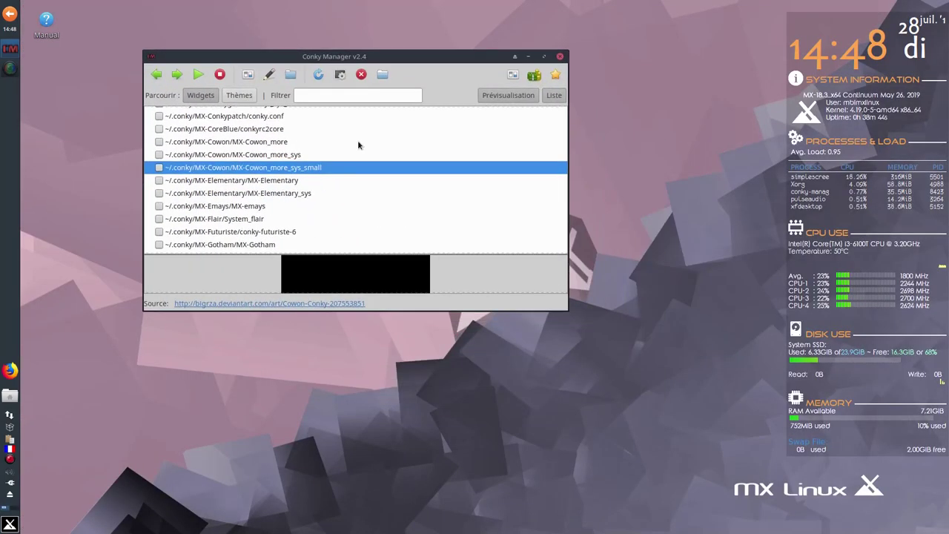
scroll(348, 207, "down", 8)
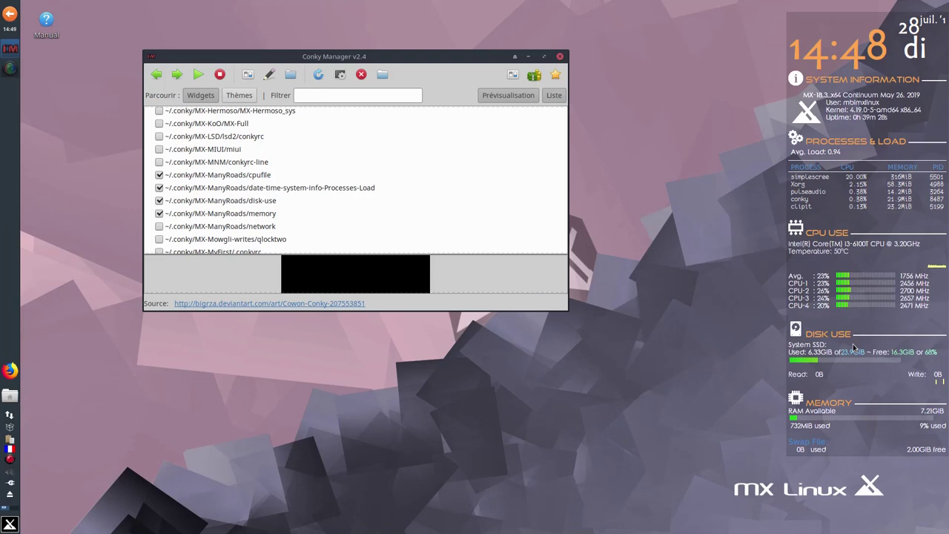
left_click(263, 215)
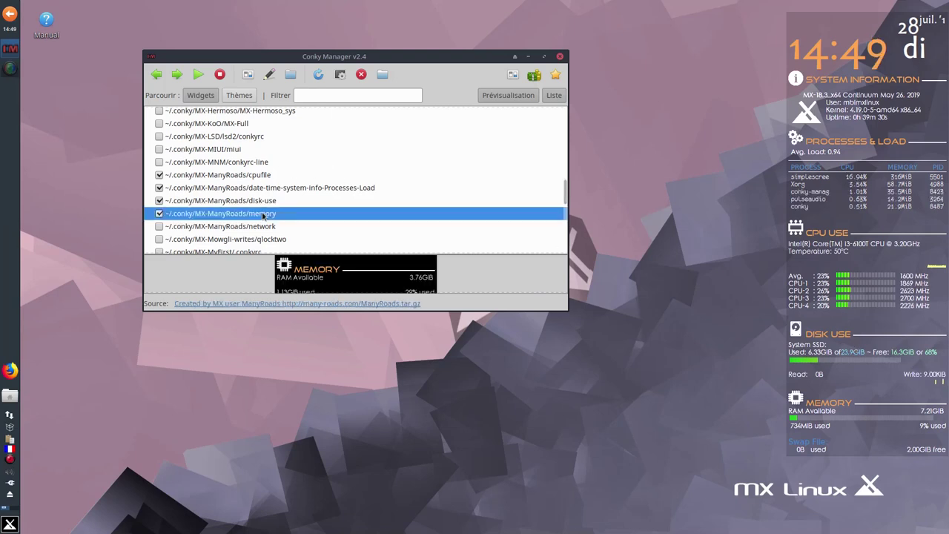
left_click(158, 214)
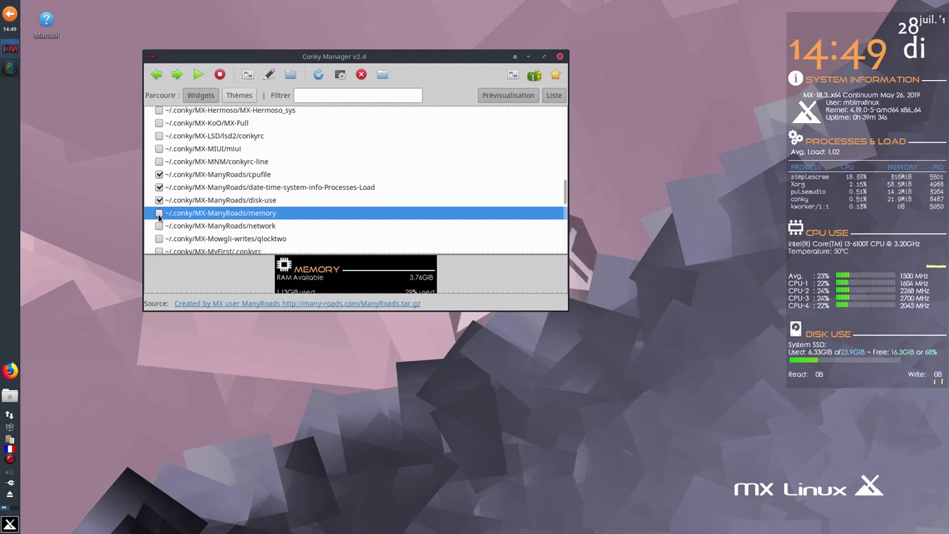
left_click(158, 214)
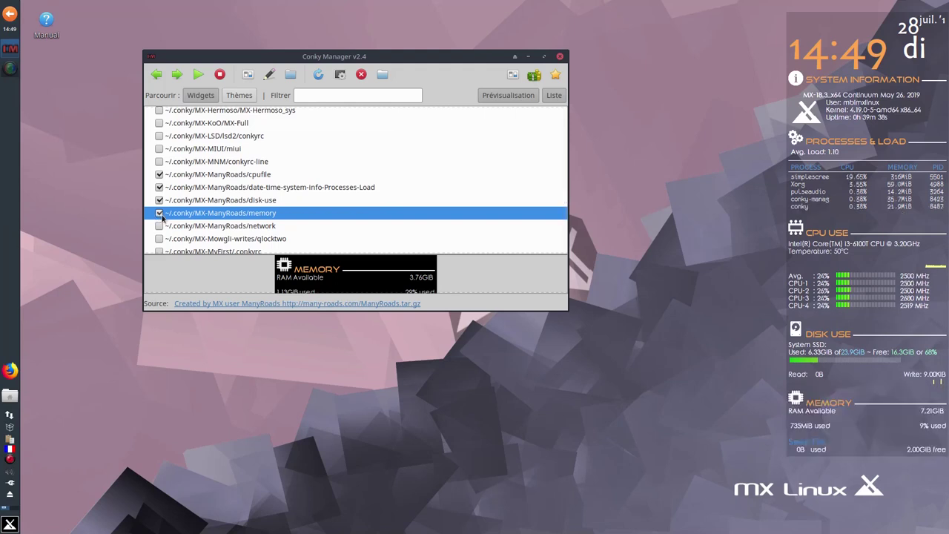
Open the MX-ManyRoads/memory widget's configuration file in the text editor, read through it, and close it.
left_click(270, 75)
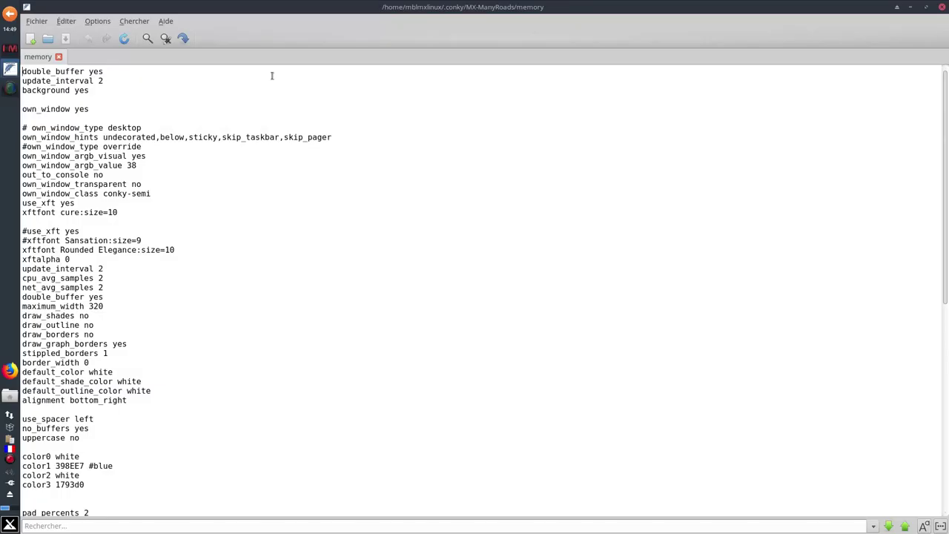
scroll(266, 378, "down", 3)
scroll(267, 378, "down", 11)
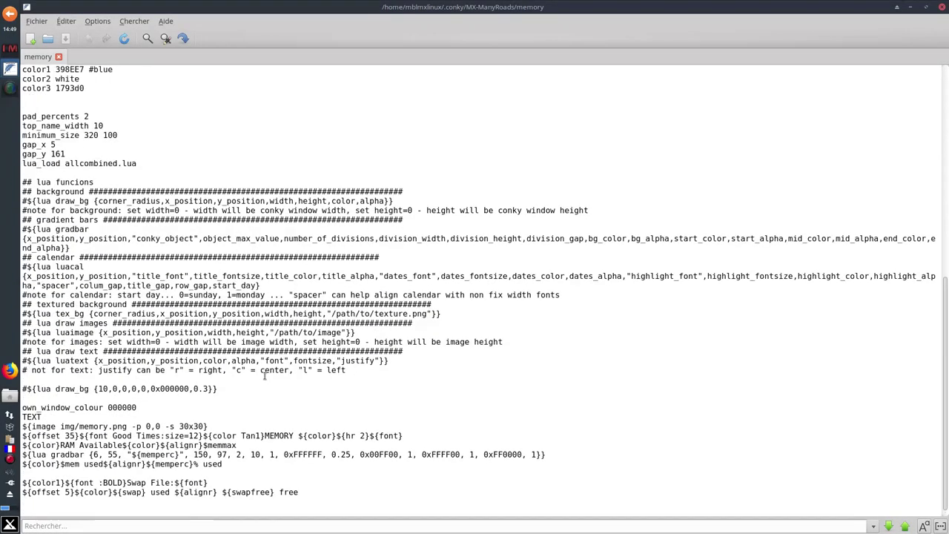
scroll(275, 265, "up", 13)
scroll(275, 265, "up", 2)
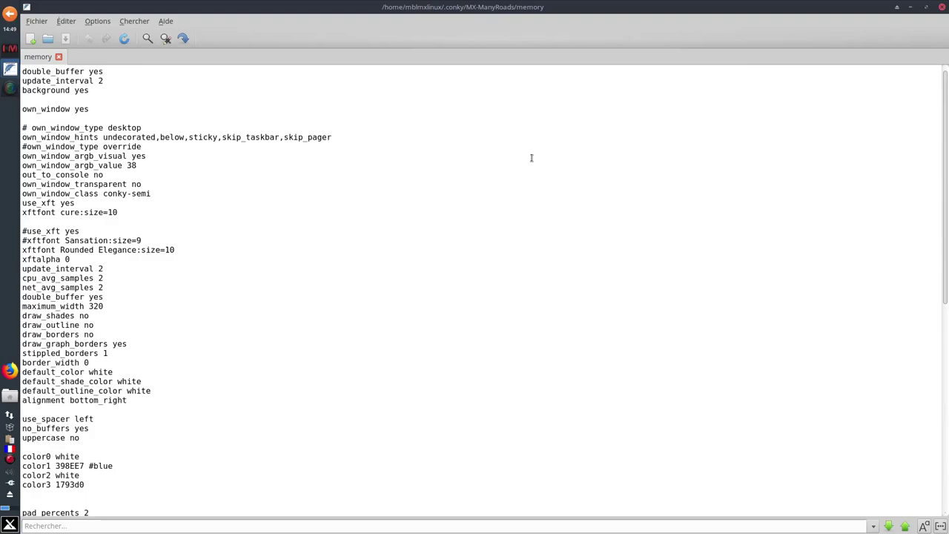
left_click(925, 6)
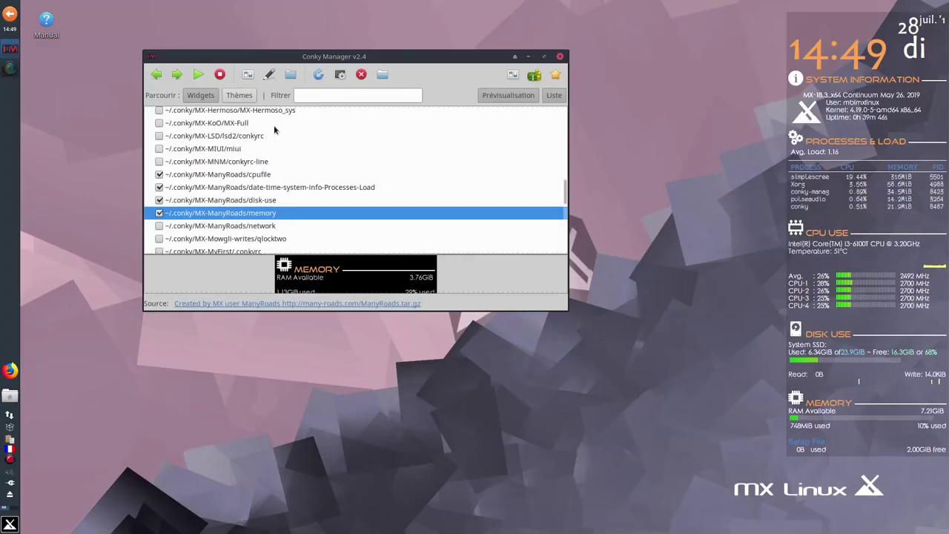
Review the memory widget's placement, size, transparency, time and network settings without changes, and close Conky Manager.
left_click(247, 74)
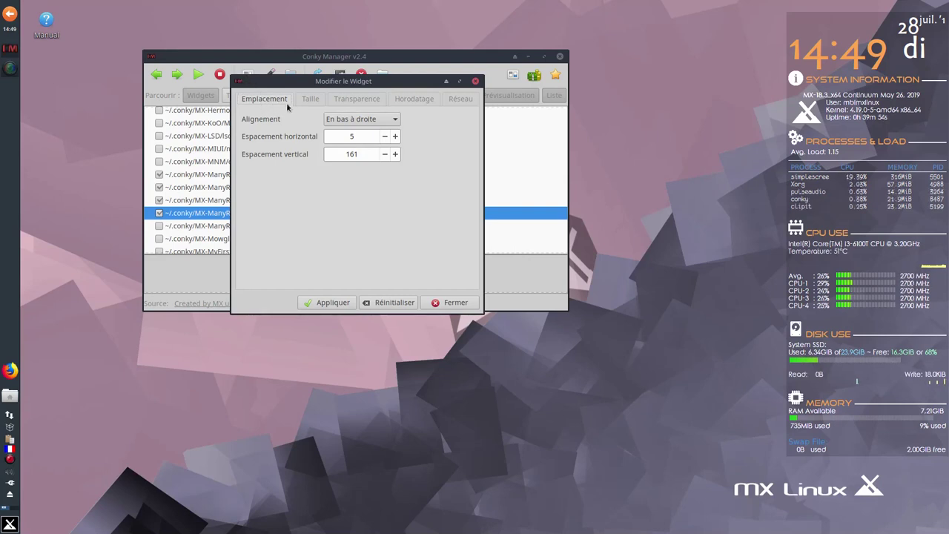
left_click(396, 119)
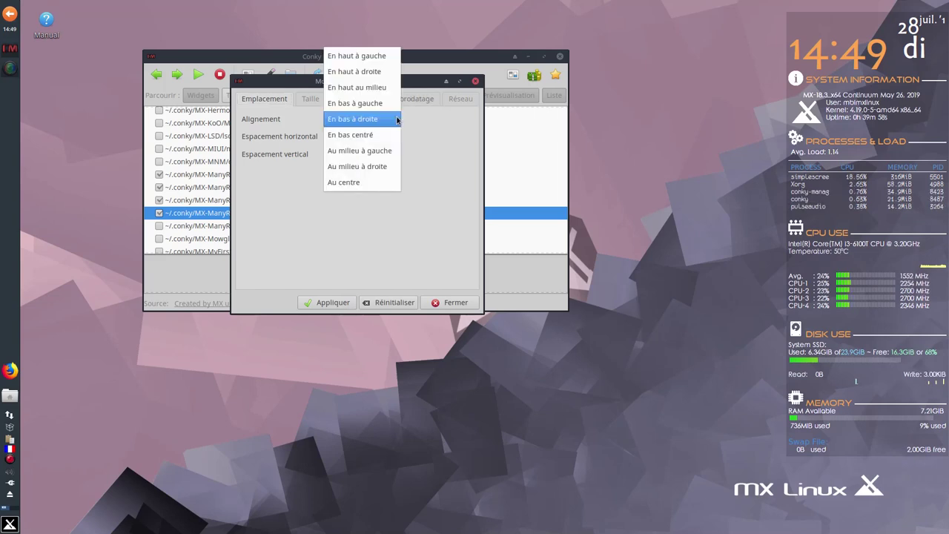
left_click(311, 99)
left_click(353, 99)
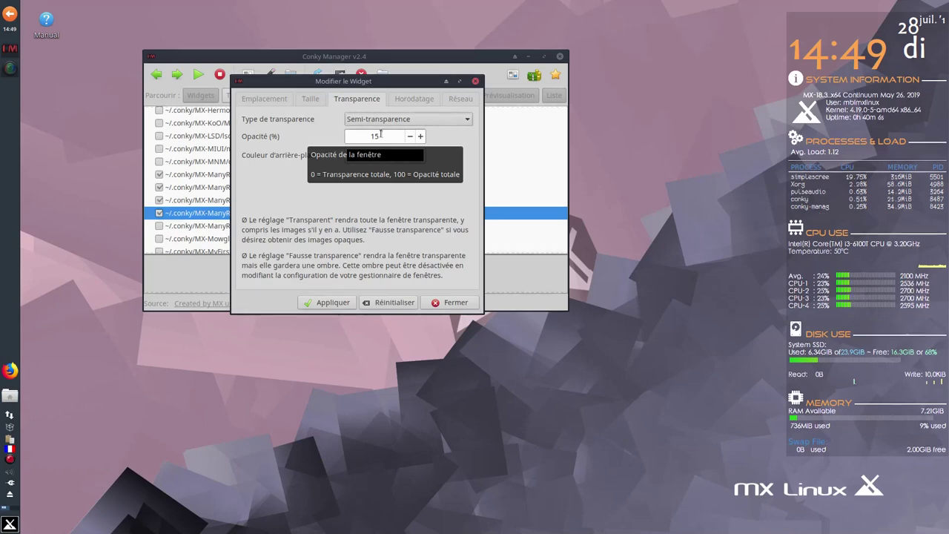
left_click(409, 100)
left_click(454, 100)
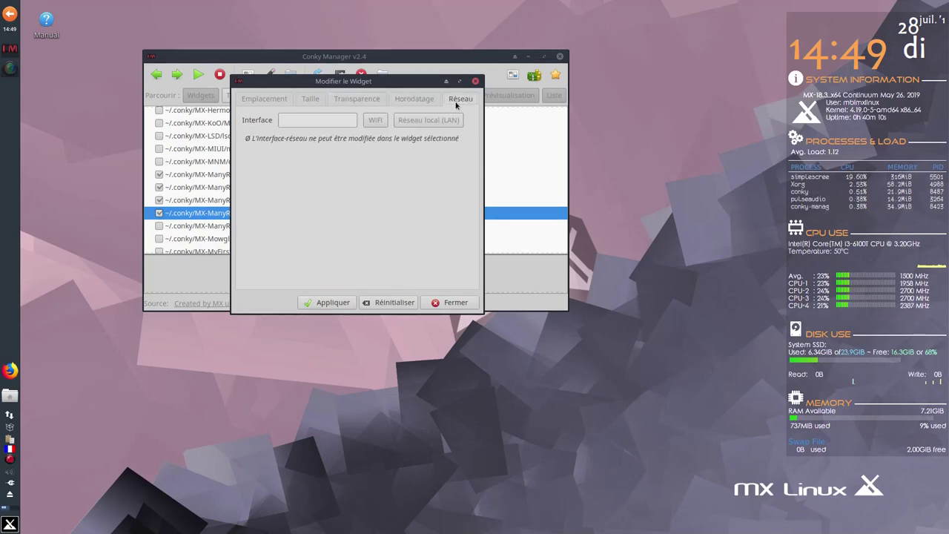
left_click(459, 303)
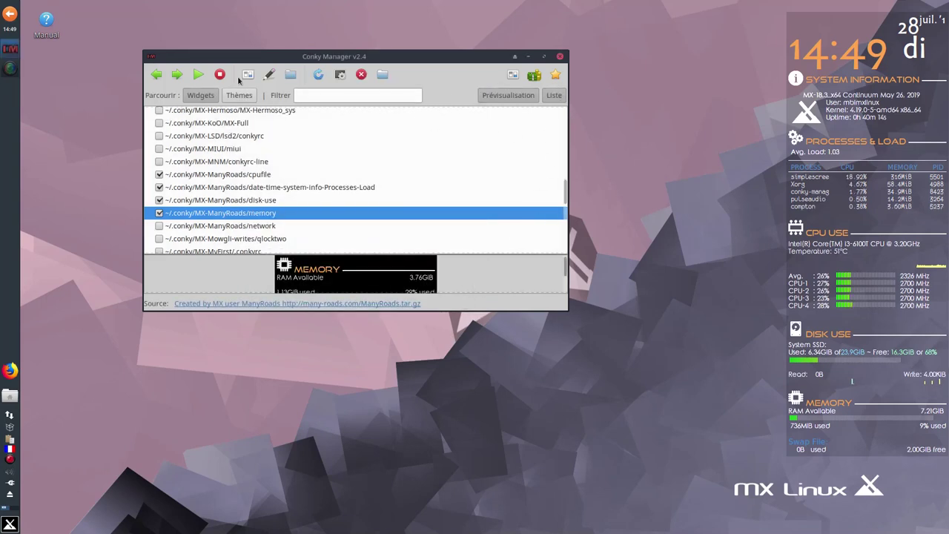
left_click(560, 57)
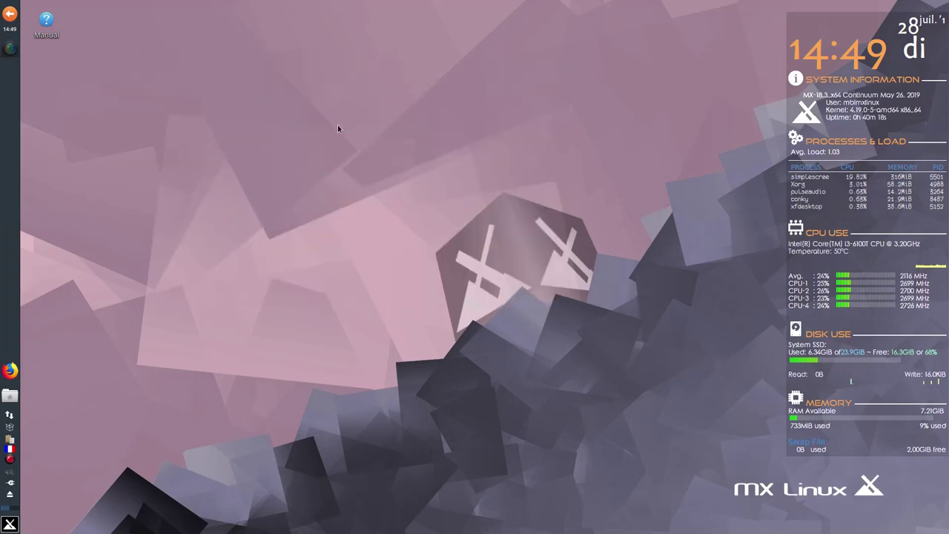
Open the desktop settings and set the desert dunes image as the wallpaper.
right_click(318, 93)
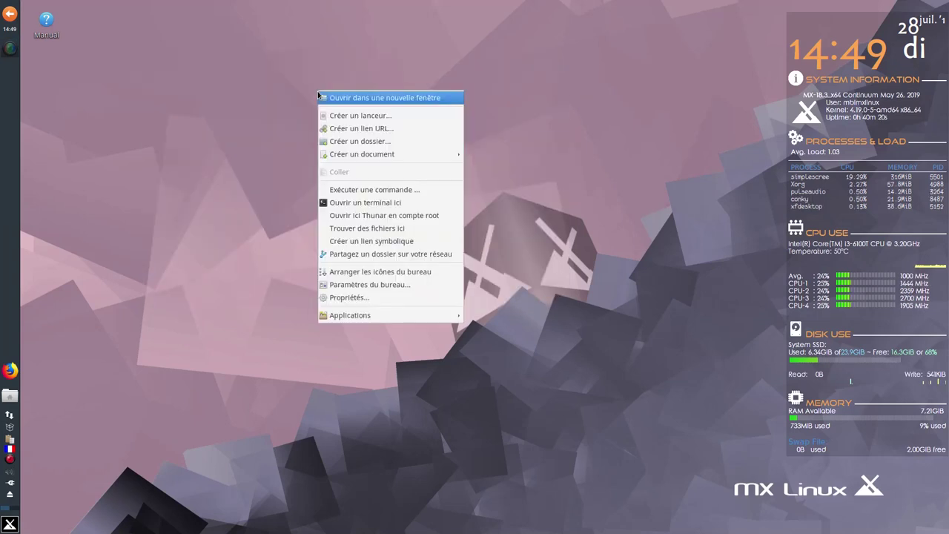
left_click(427, 286)
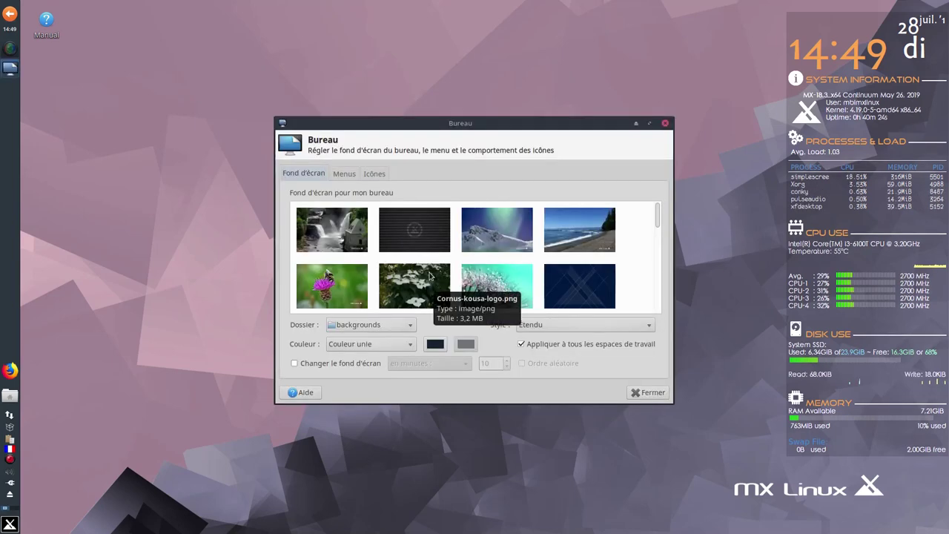
scroll(579, 269, "down", 10)
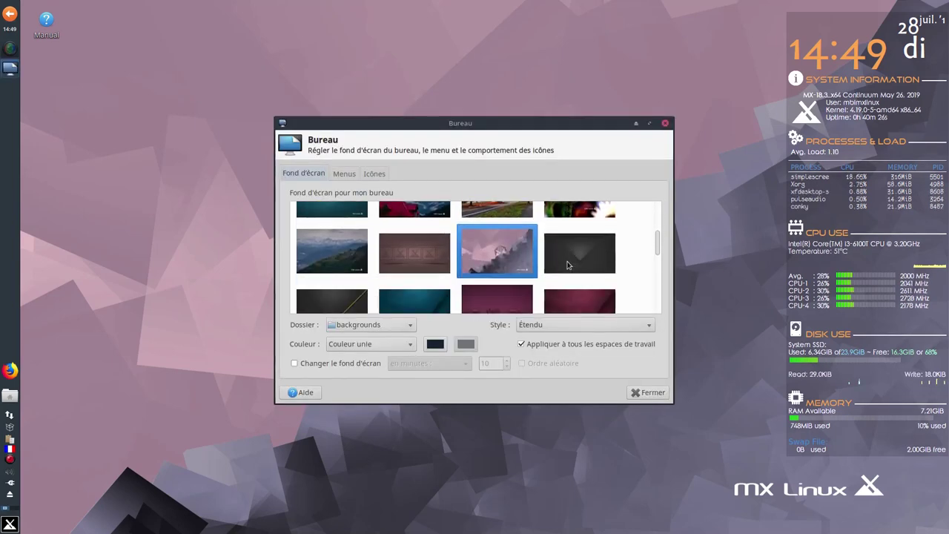
scroll(566, 265, "down", 2)
scroll(556, 261, "up", 2)
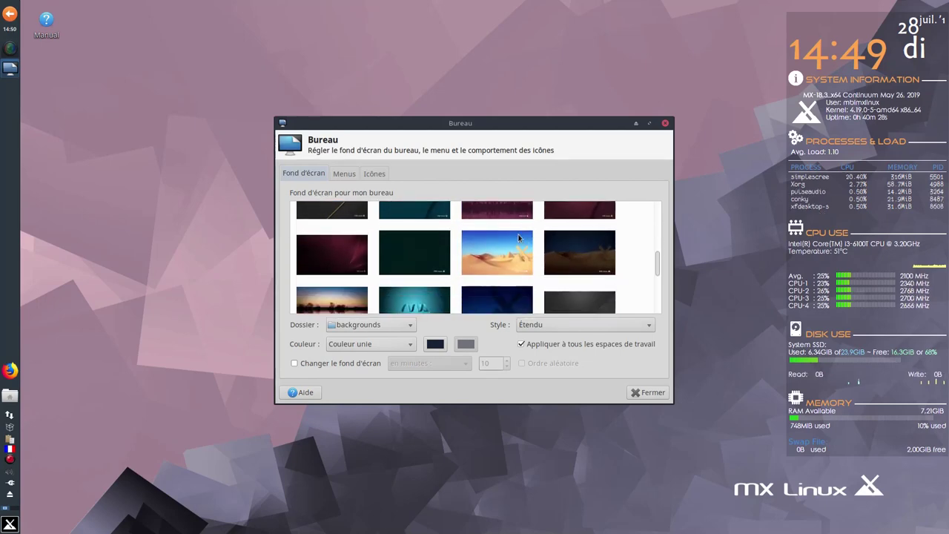
left_click(534, 255)
Set the desktop wallpaper to the teal abstract image from the backgrounds folder.
scroll(519, 264, "up", 5)
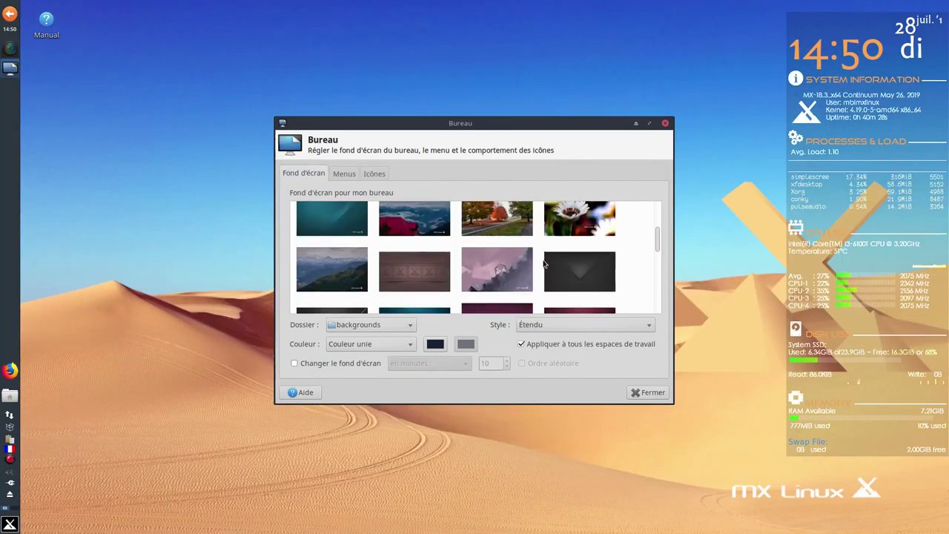
scroll(533, 263, "up", 3)
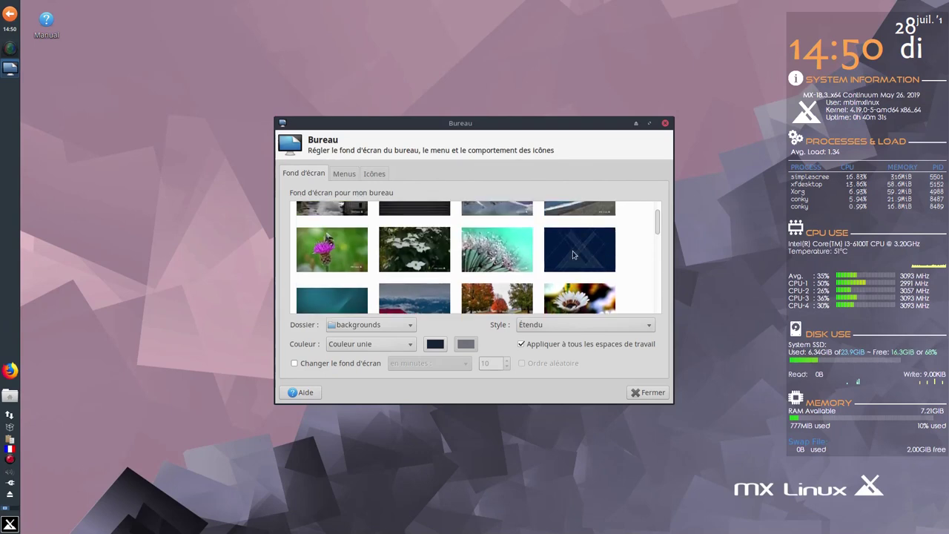
scroll(445, 259, "down", 3)
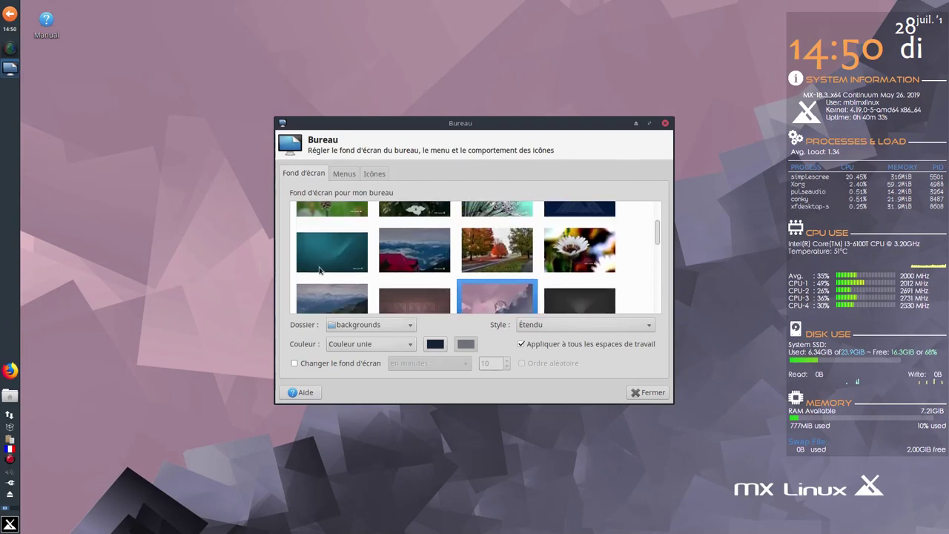
left_click(329, 263)
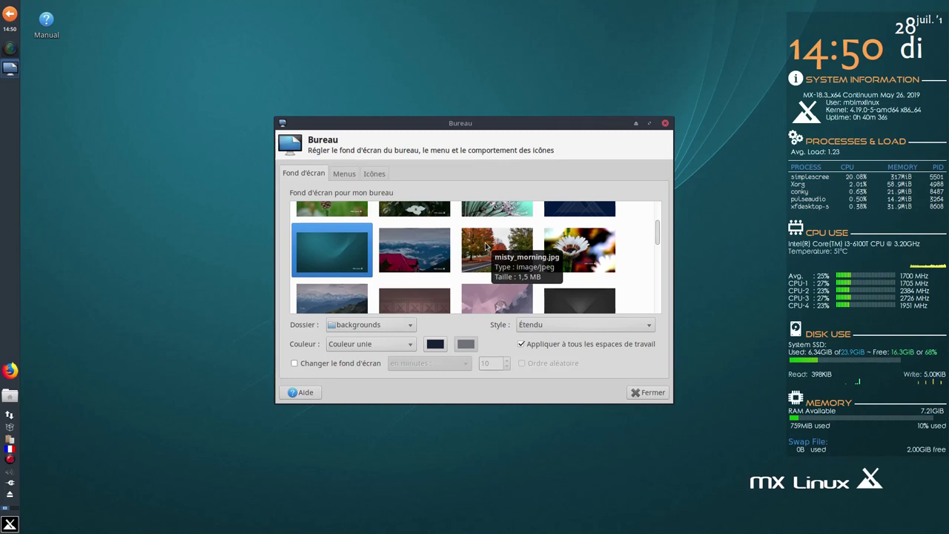
Close the desktop settings, open MX Ajustements to review its panel options without changes, and close it.
left_click(642, 392)
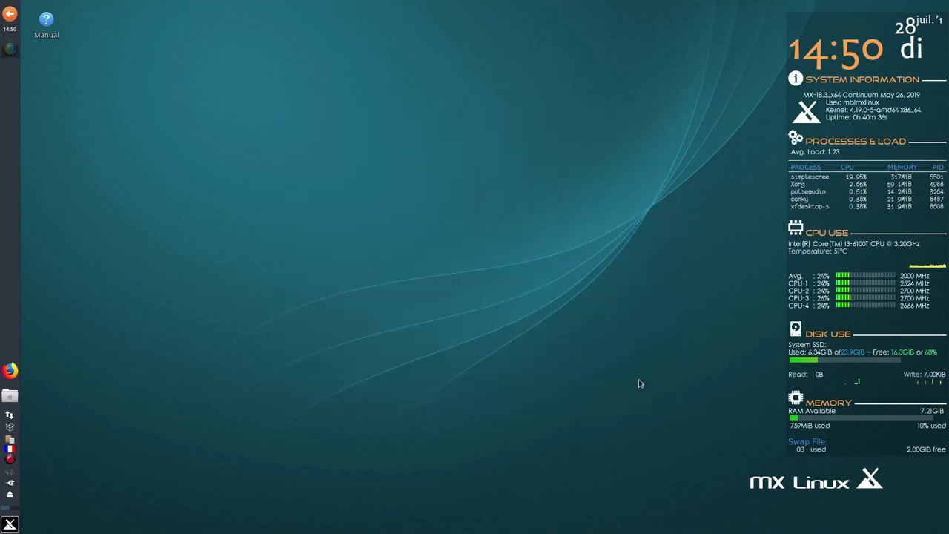
left_click(10, 524)
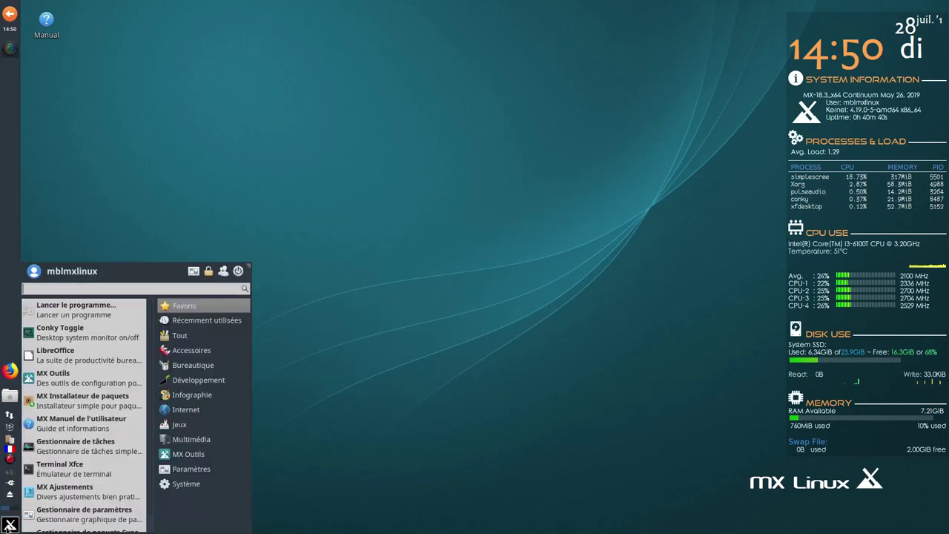
left_click(79, 492)
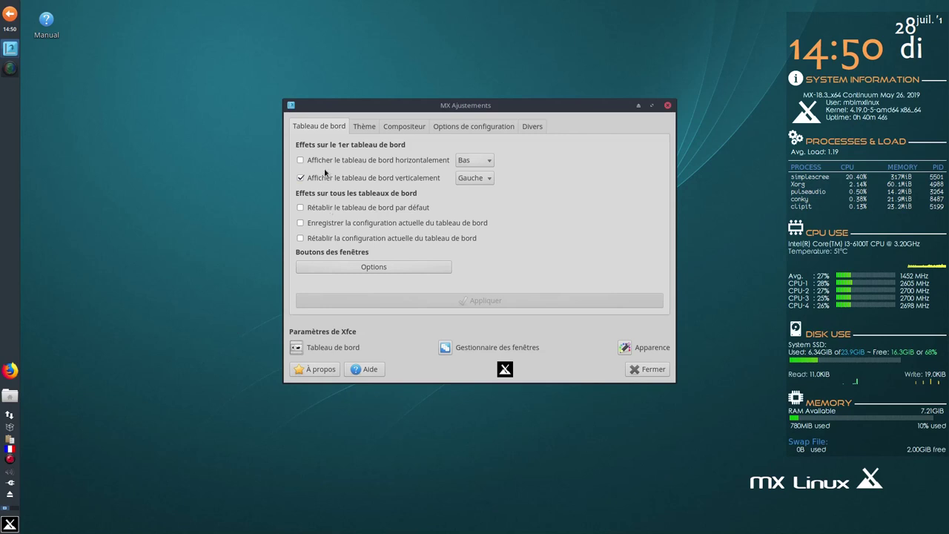
left_click(642, 368)
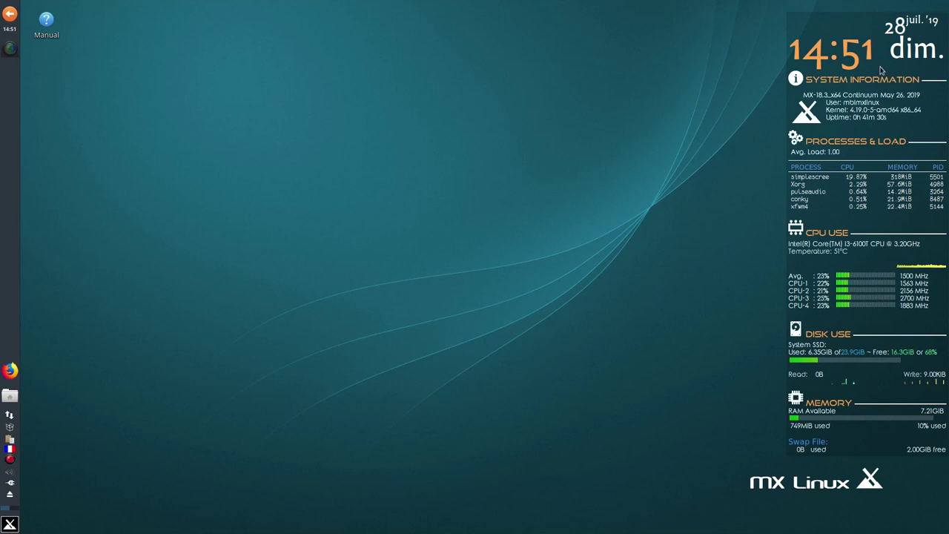
Add Simple Scan from the Infographie category to the application menu's favourites.
left_click(10, 525)
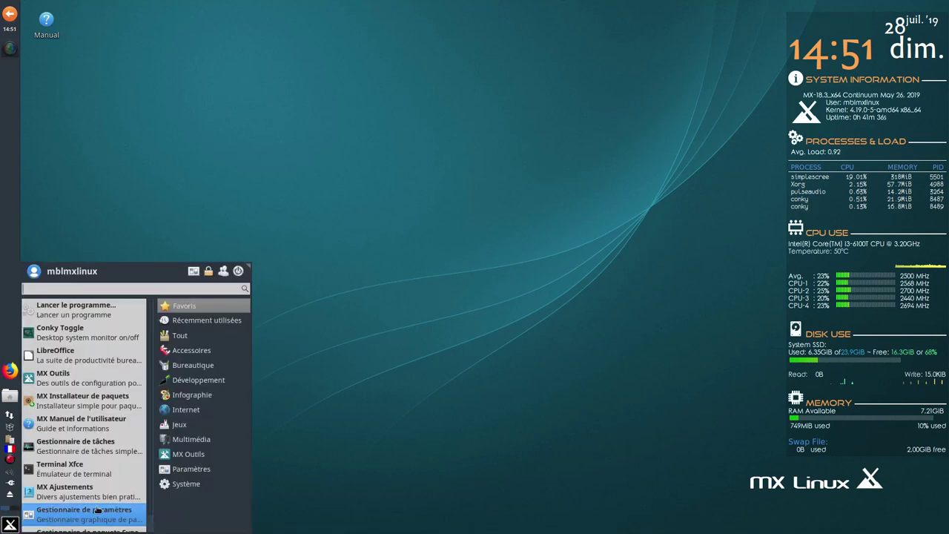
scroll(111, 478, "down", 1)
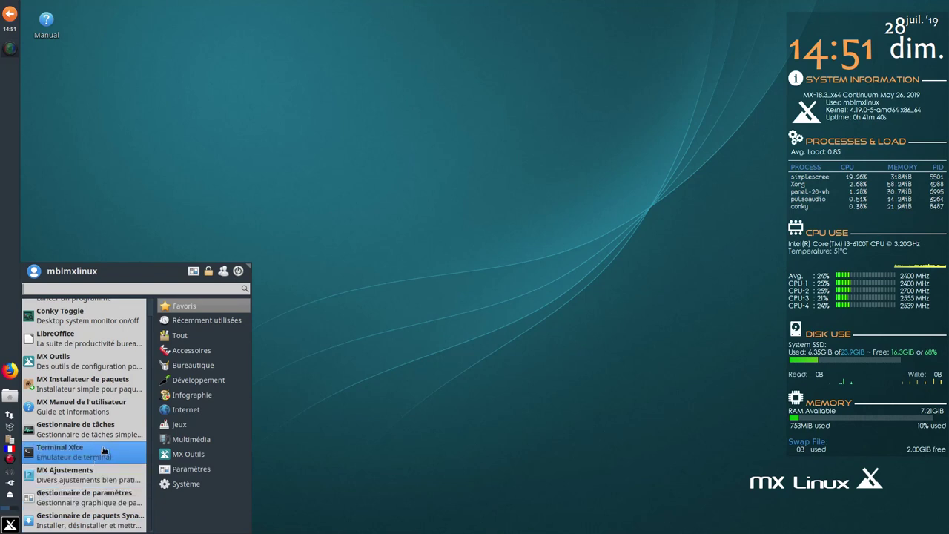
left_click(187, 395)
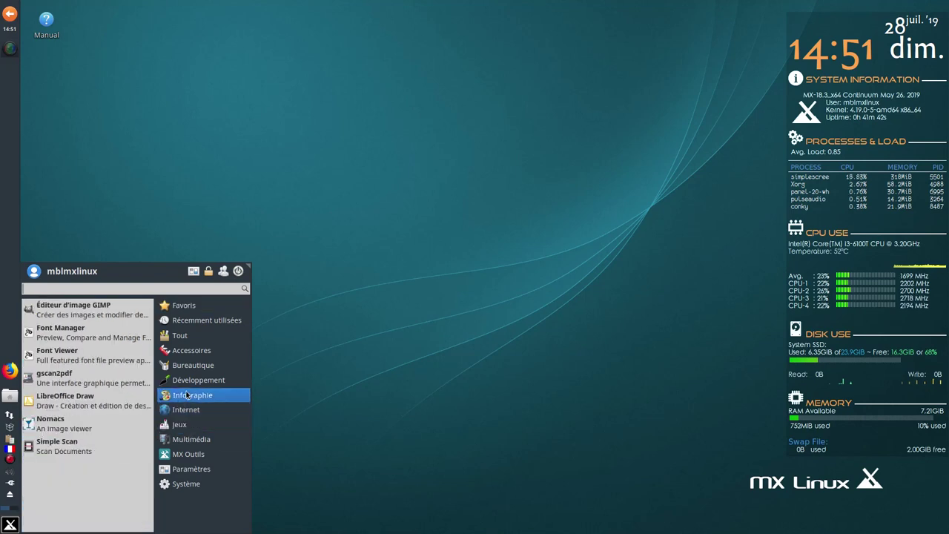
right_click(64, 447)
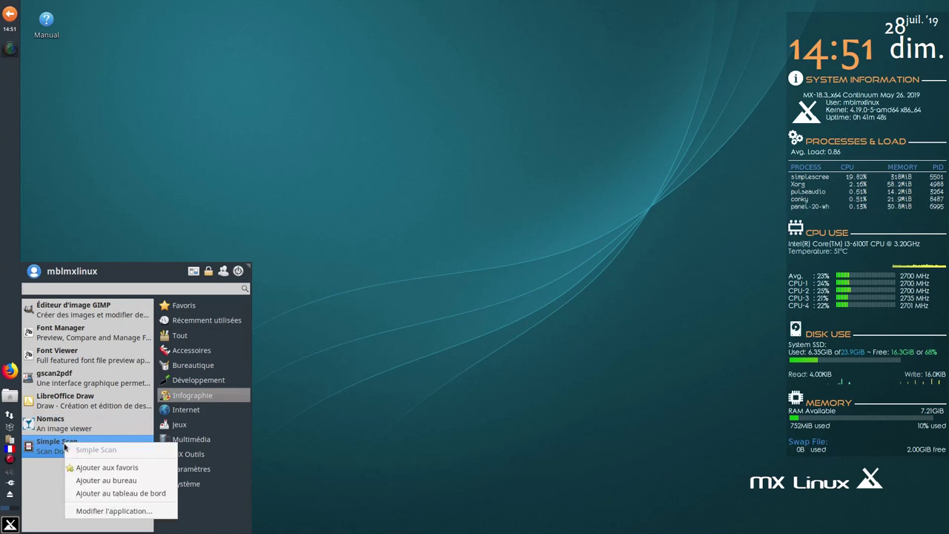
left_click(98, 470)
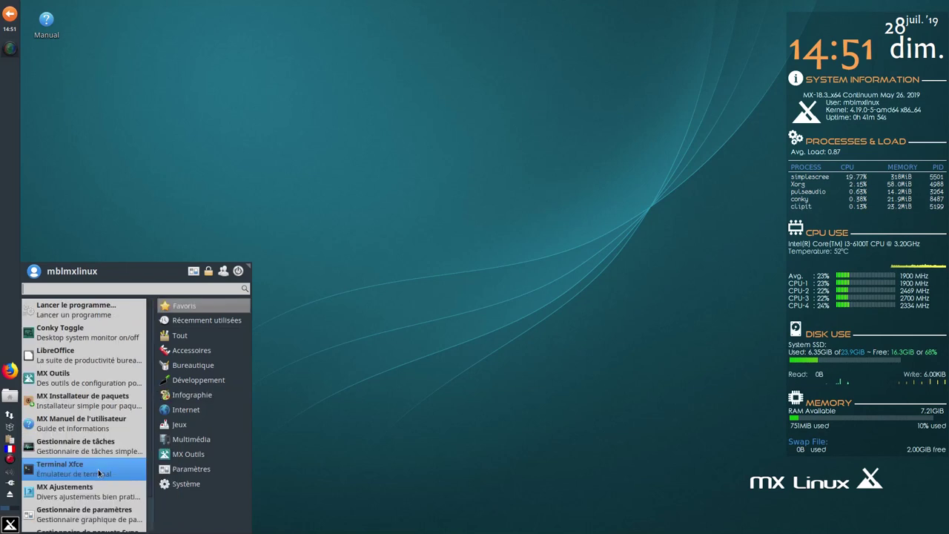
Add the USB-connected Epson Stylus DX5000 through the system's print configuration, keep the suggested description, skip the test page, and close the settings.
left_click(193, 271)
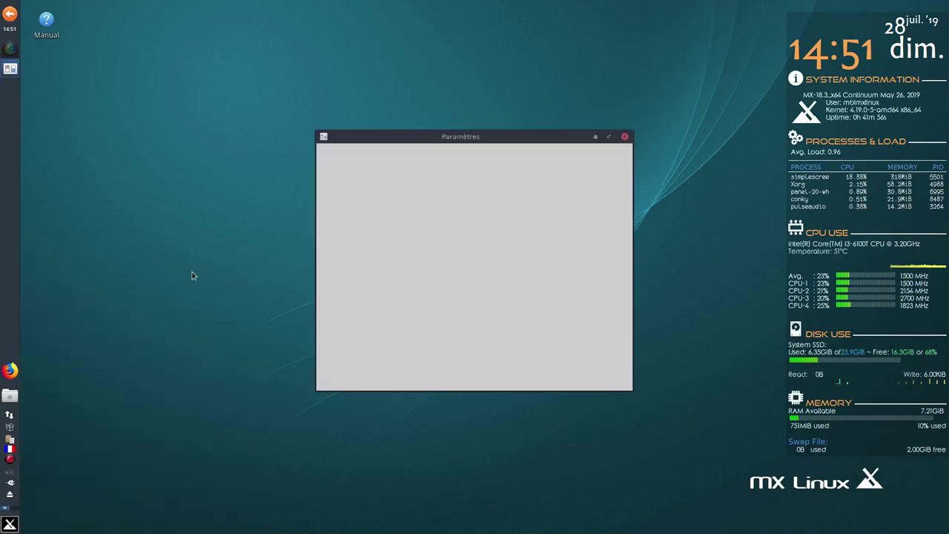
left_click(609, 136)
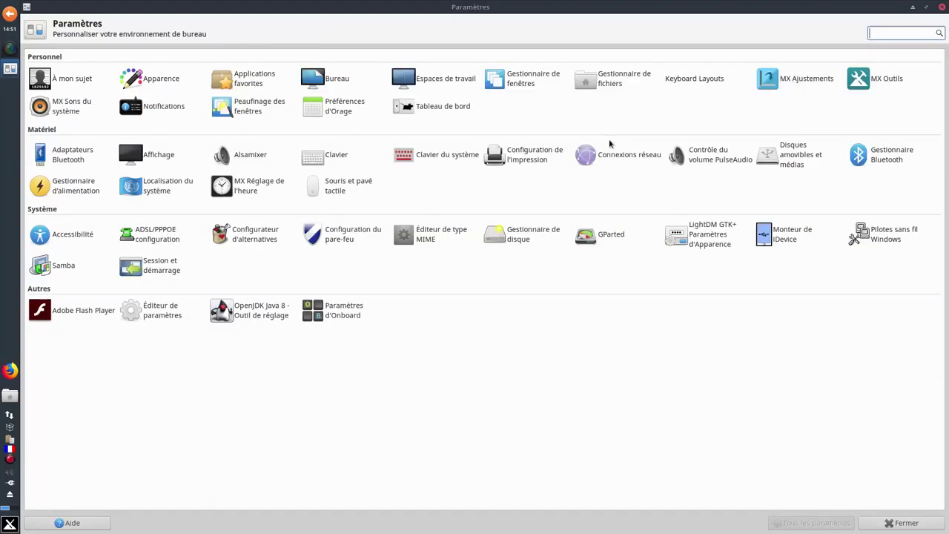
left_click(531, 161)
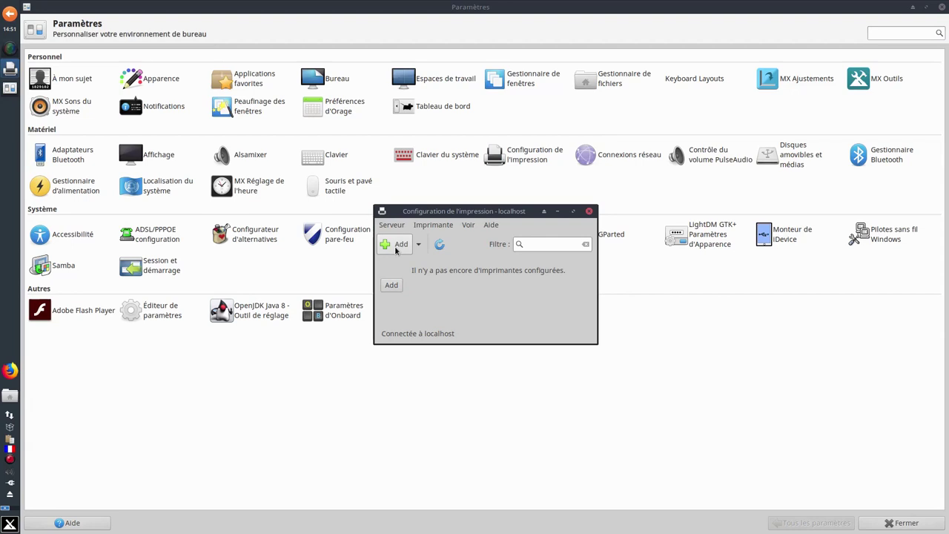
left_click(396, 249)
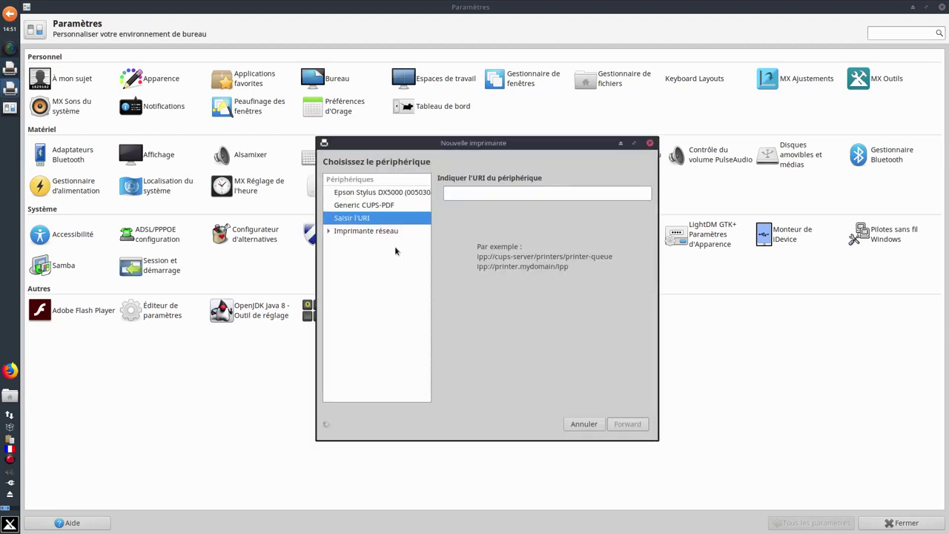
left_click(366, 195)
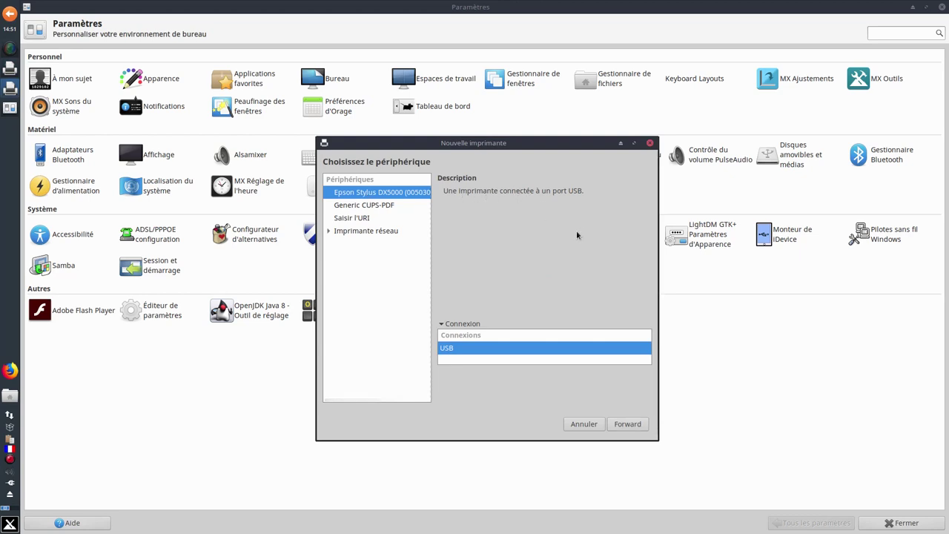
left_click(629, 424)
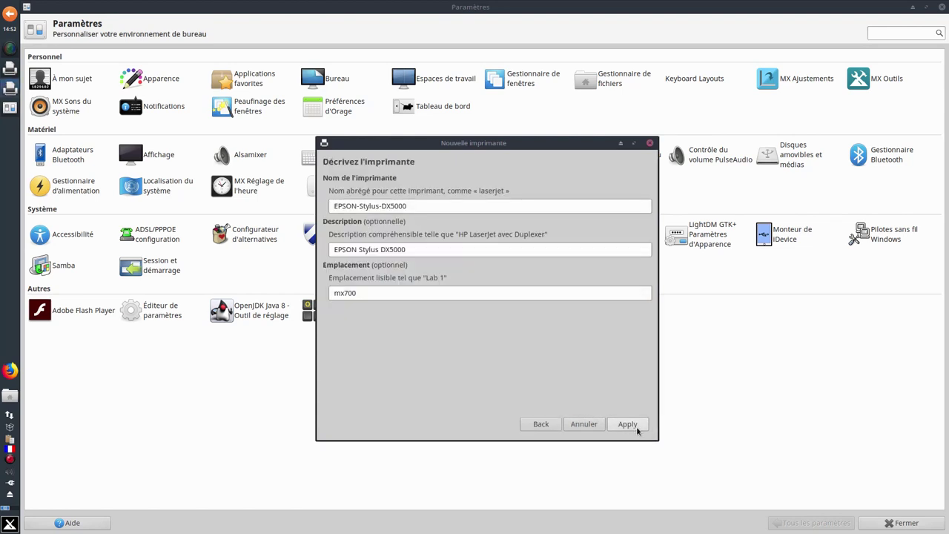
left_click(628, 424)
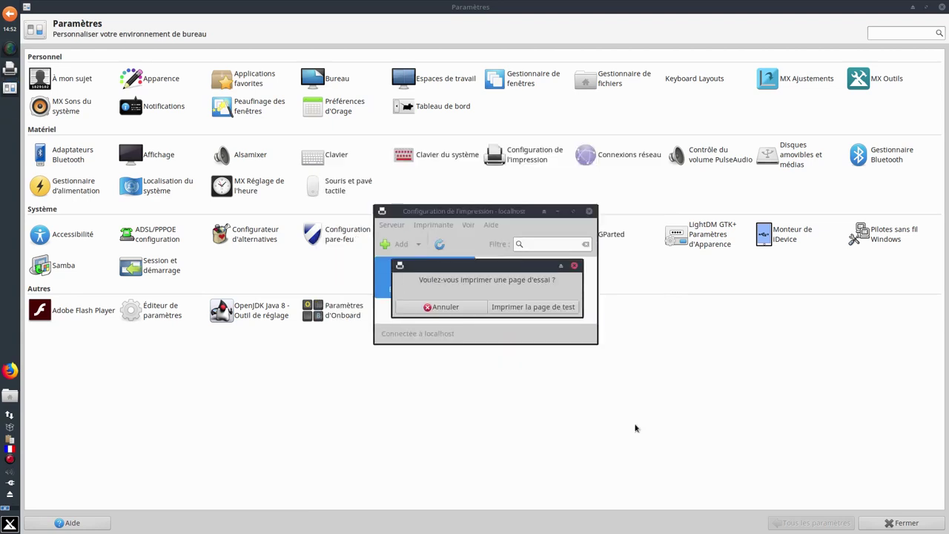
left_click(435, 311)
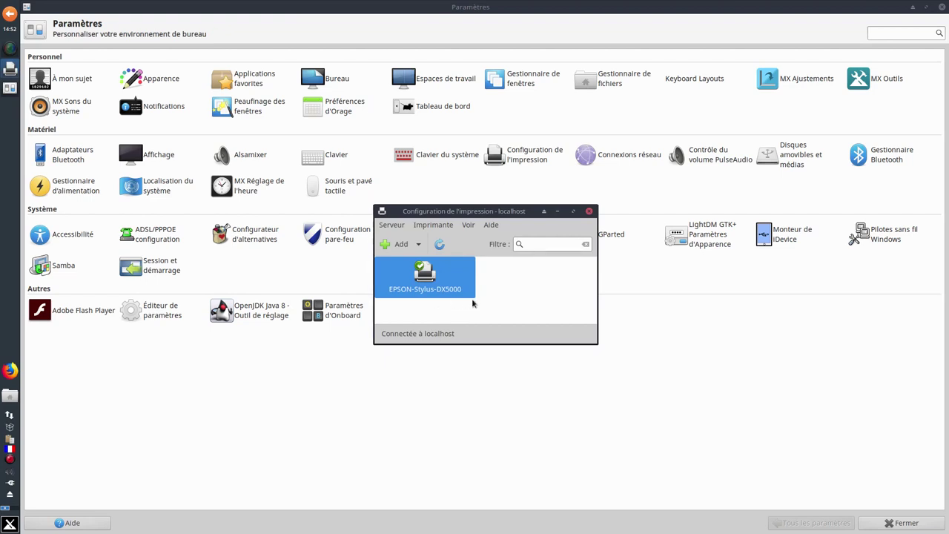
left_click(589, 212)
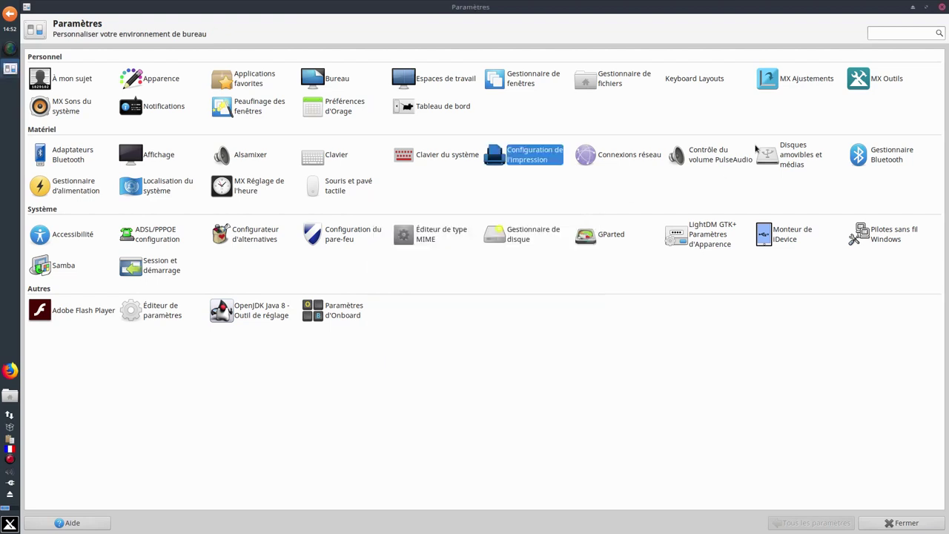
left_click(942, 7)
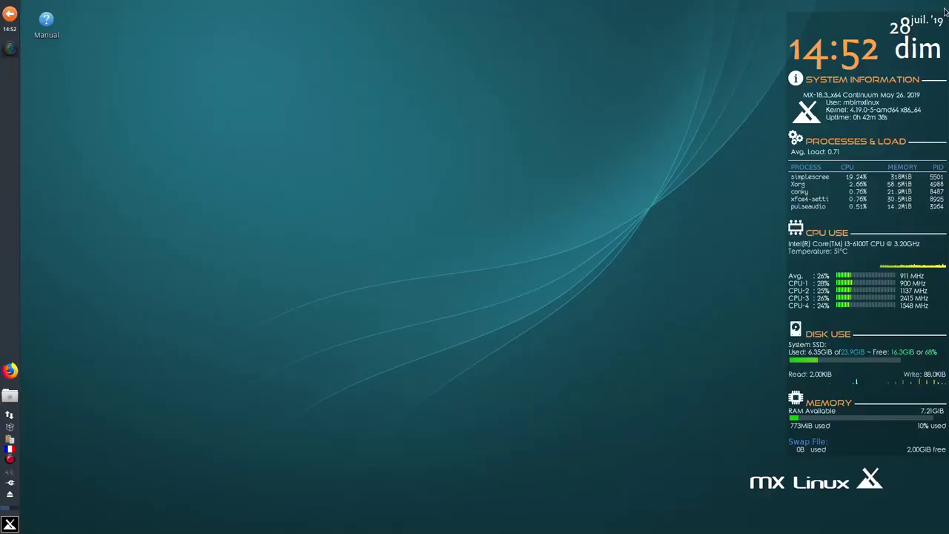
Scan a page with Simple Scan, save it to the desktop as Document numérisé.pdf, and close the scanning tool.
left_click(10, 524)
scroll(74, 445, "down", 1)
left_click(73, 523)
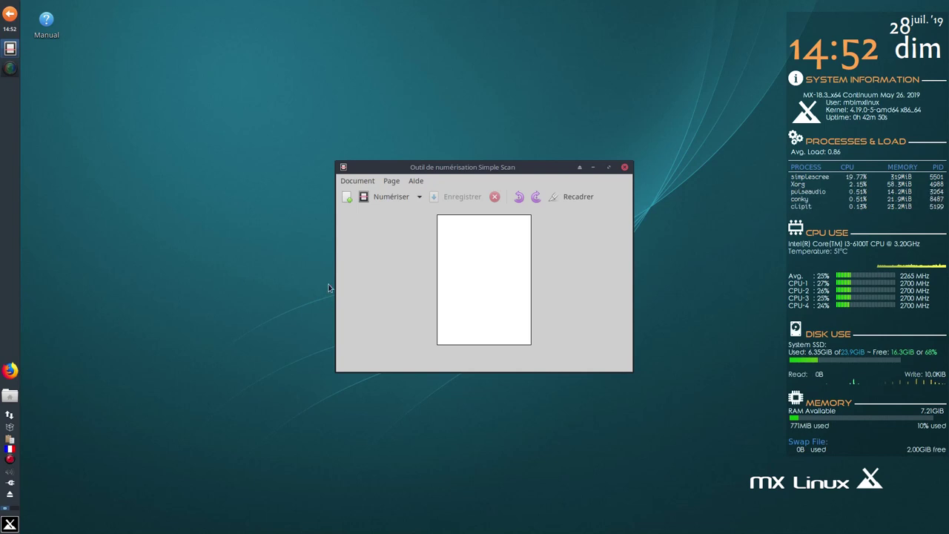
left_click(379, 197)
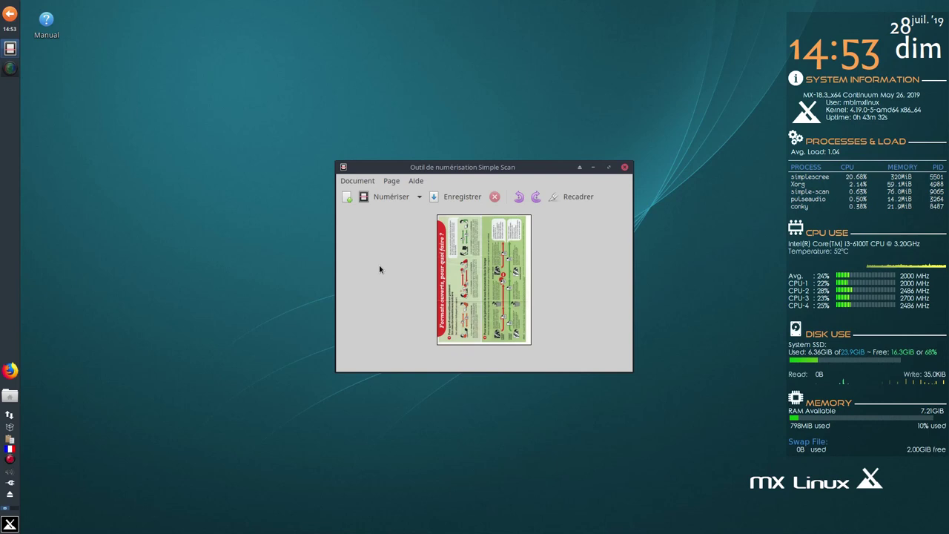
left_click(452, 198)
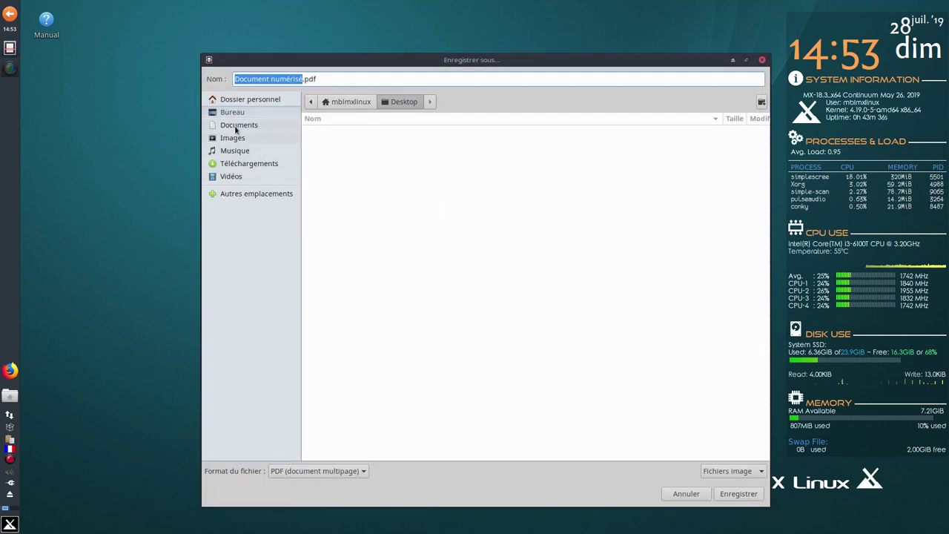
left_click(745, 493)
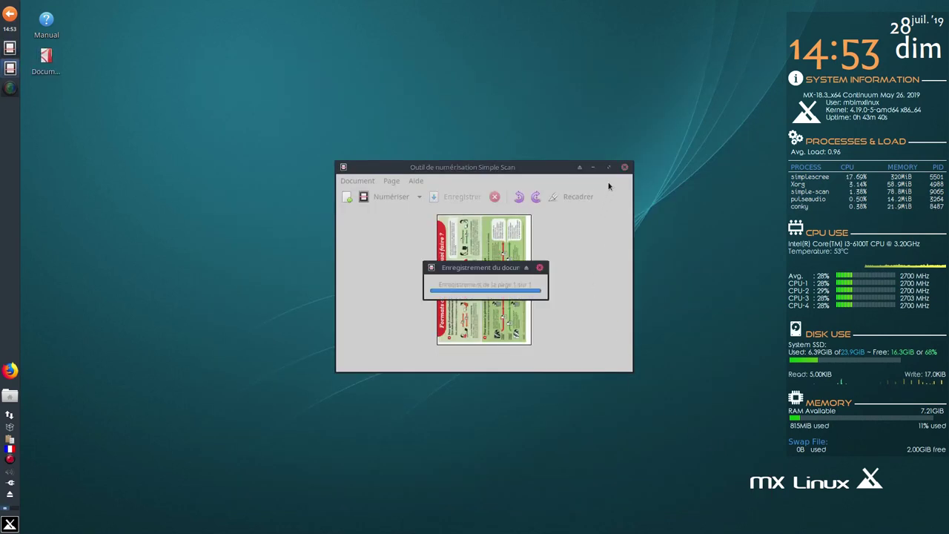
left_click(624, 167)
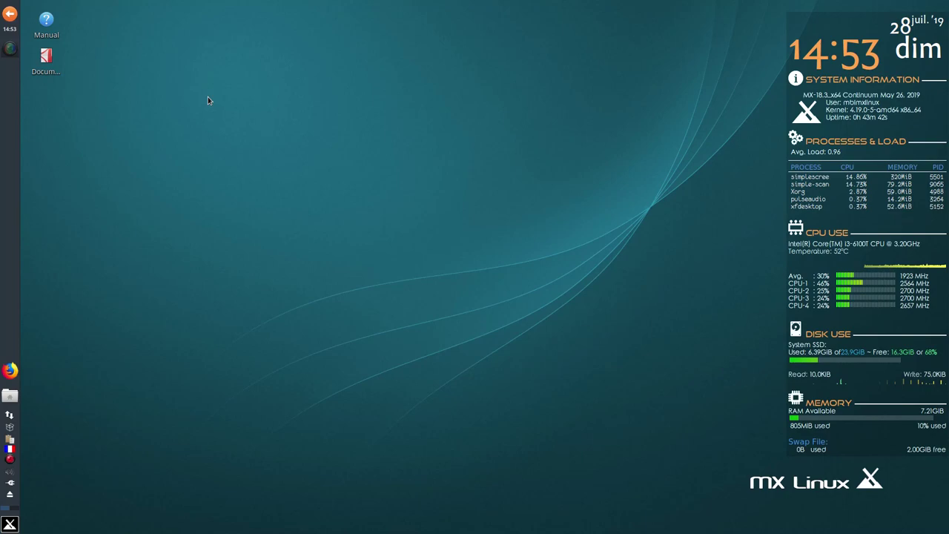
Open the scanned PDF from the desktop, rotate the page clockwise so it reads upright, and look it over.
double_click(49, 63)
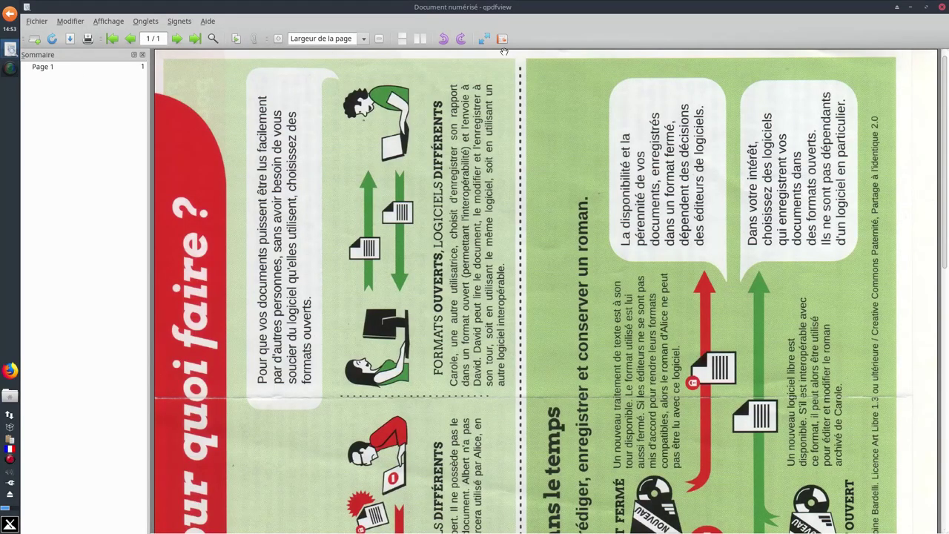
left_click(460, 43)
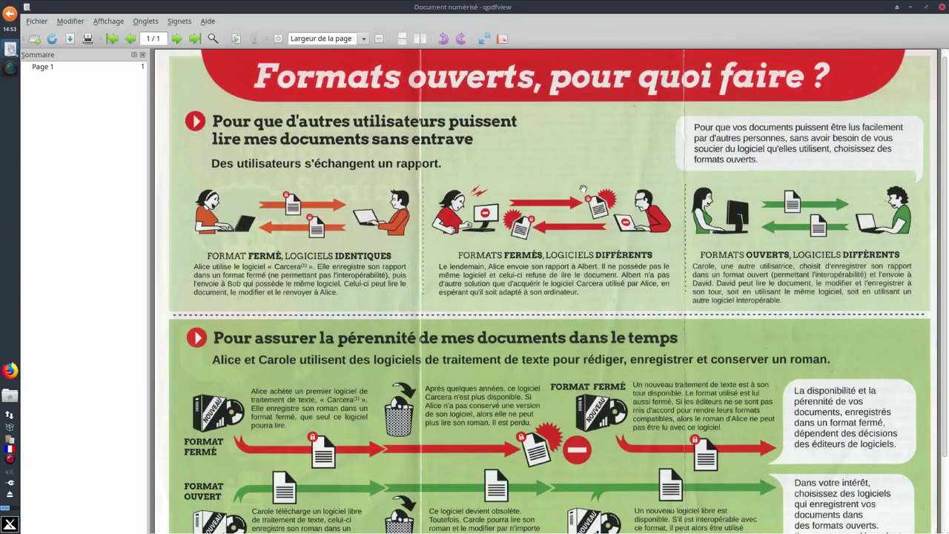
scroll(576, 238, "down", 2)
scroll(576, 238, "up", 2)
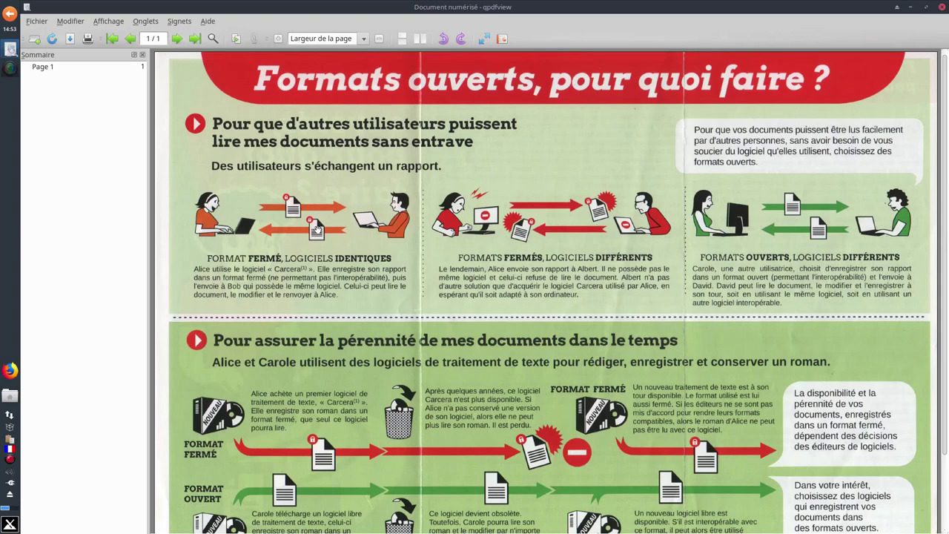
Save a copy of the scan as Document numérisé.pdf in the Documents folder, replacing the existing file.
left_click(46, 22)
left_click(292, 19)
left_click(70, 41)
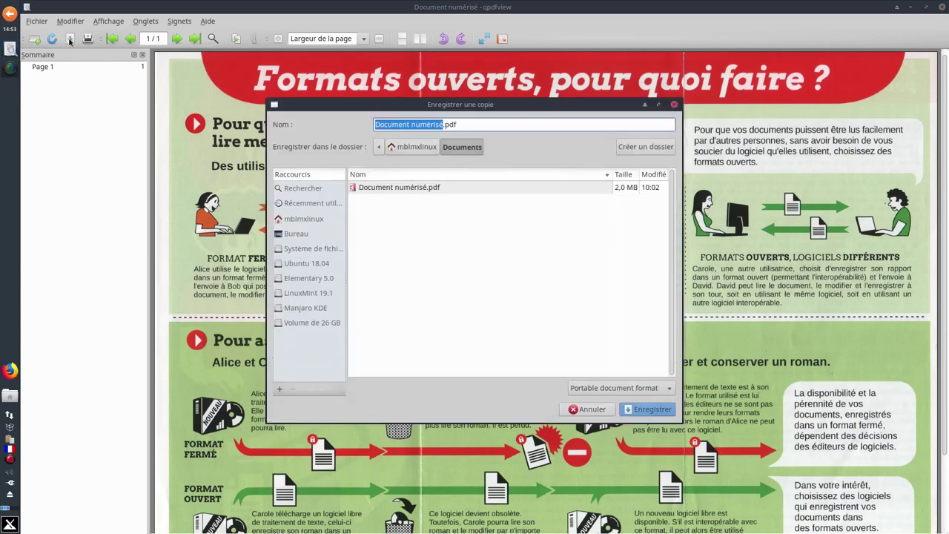
left_click(651, 412)
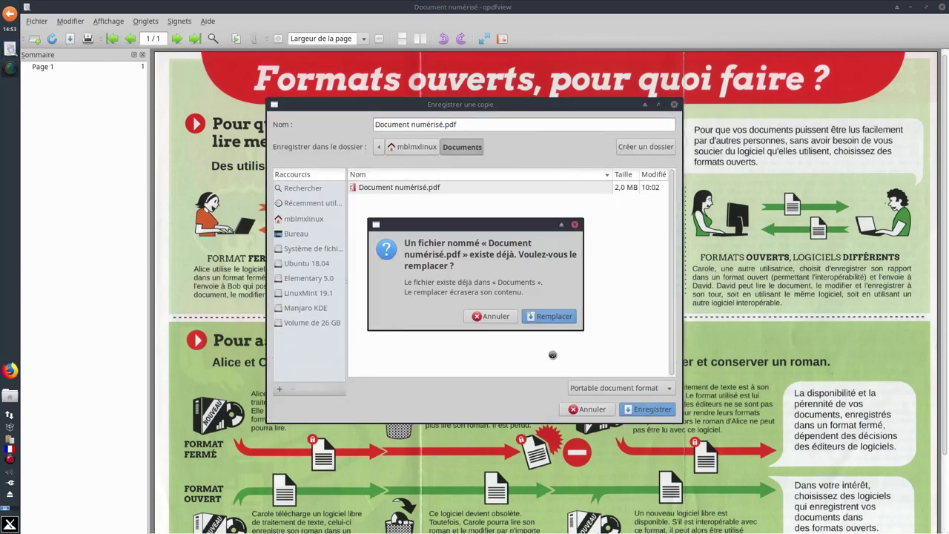
left_click(557, 316)
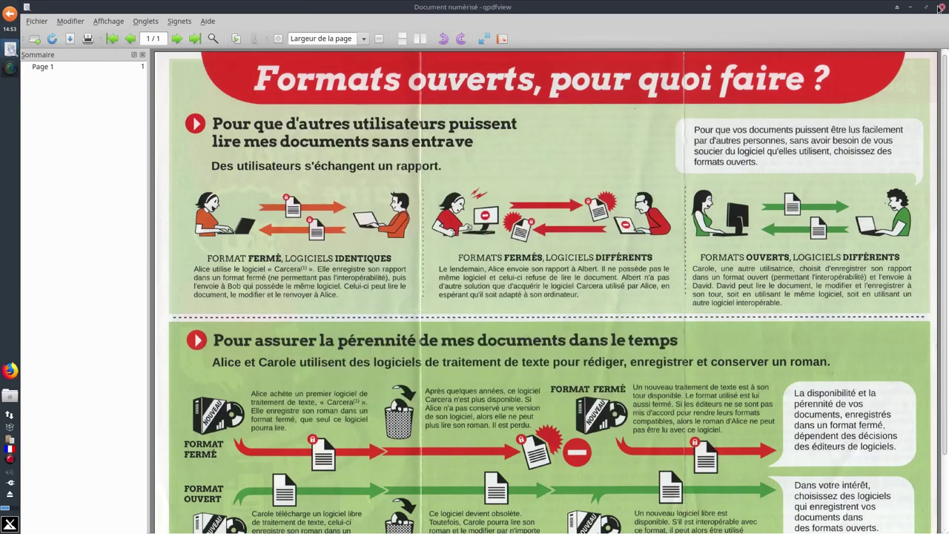
Close the PDF viewer, reopen the desktop scan to check the page orientation, and close it again.
left_click(926, 7)
double_click(46, 57)
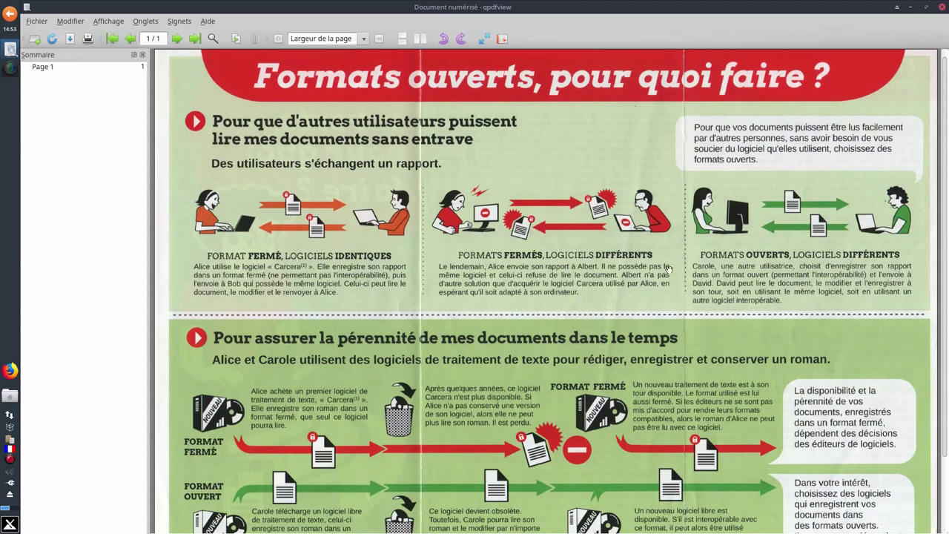
left_click(943, 9)
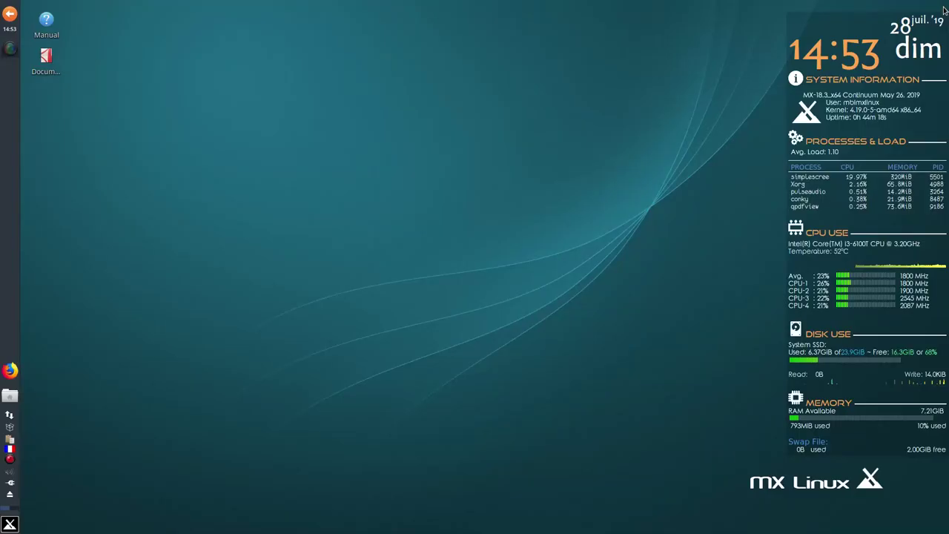
Open Terminal Xfce, run neofetch and htop to examine the system information and running processes, and close the terminal.
left_click(10, 524)
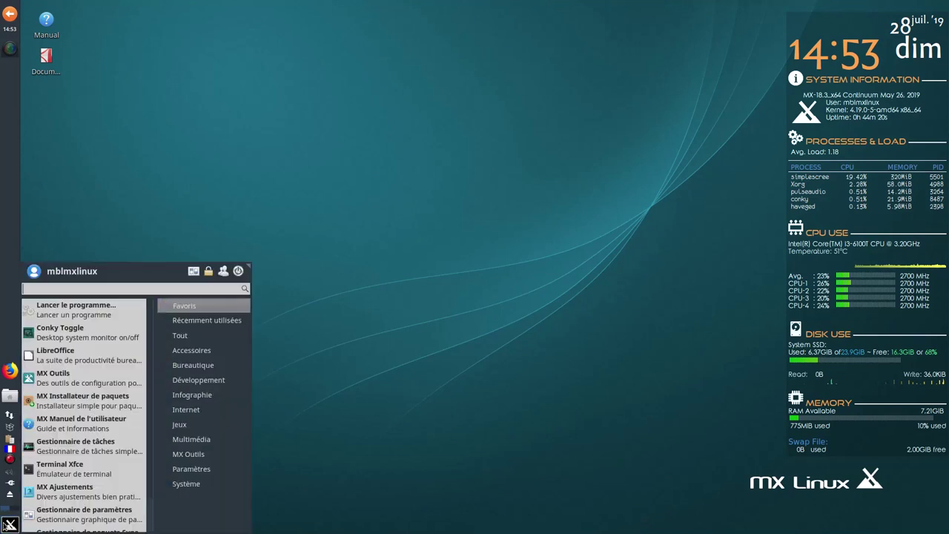
left_click(74, 467)
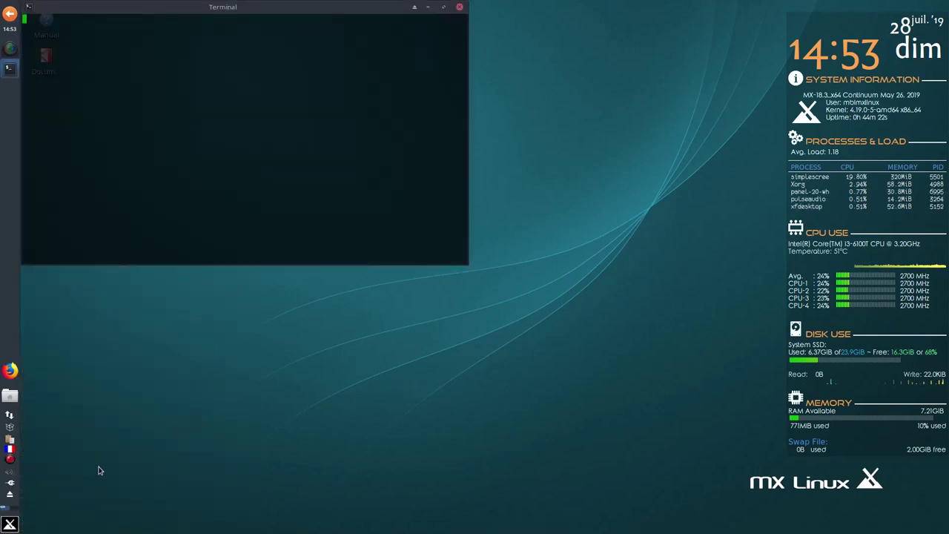
type("neo")
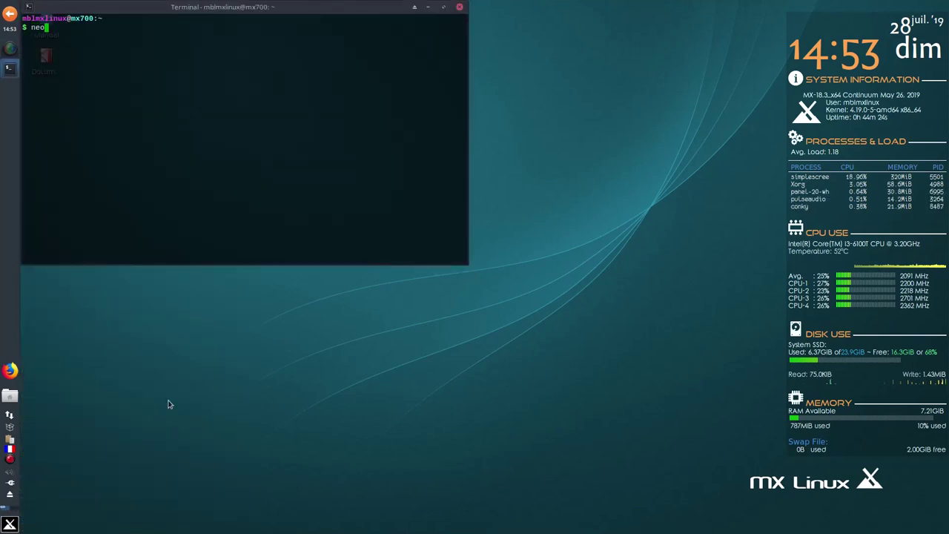
type("fetch")
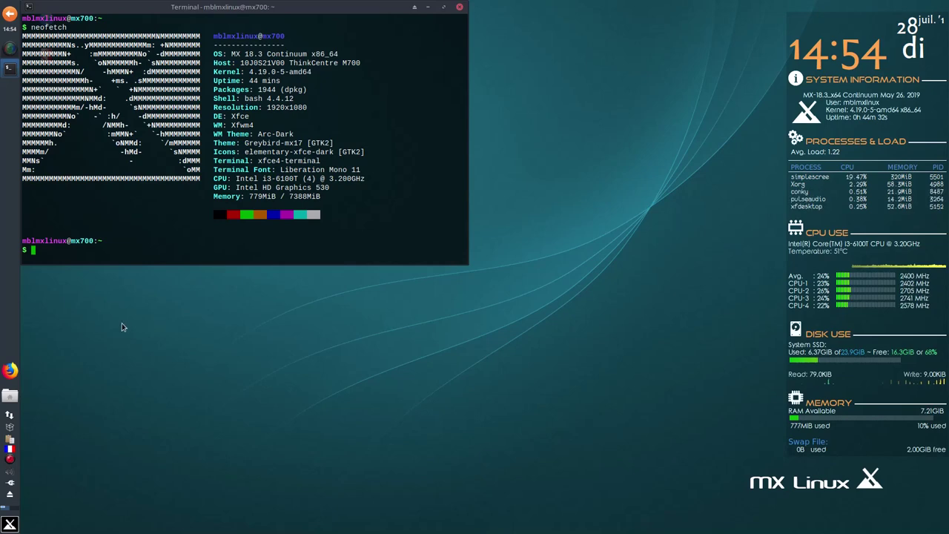
type("htop")
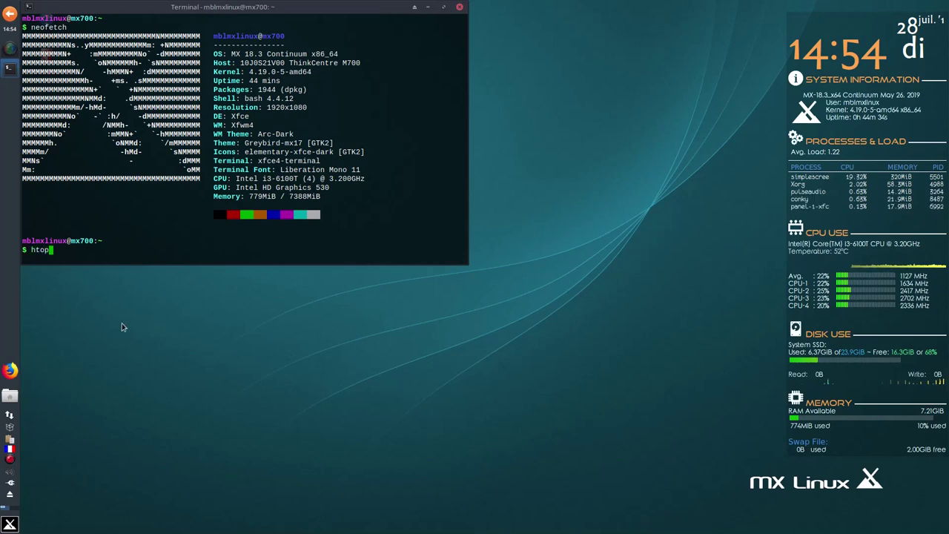
key("Return")
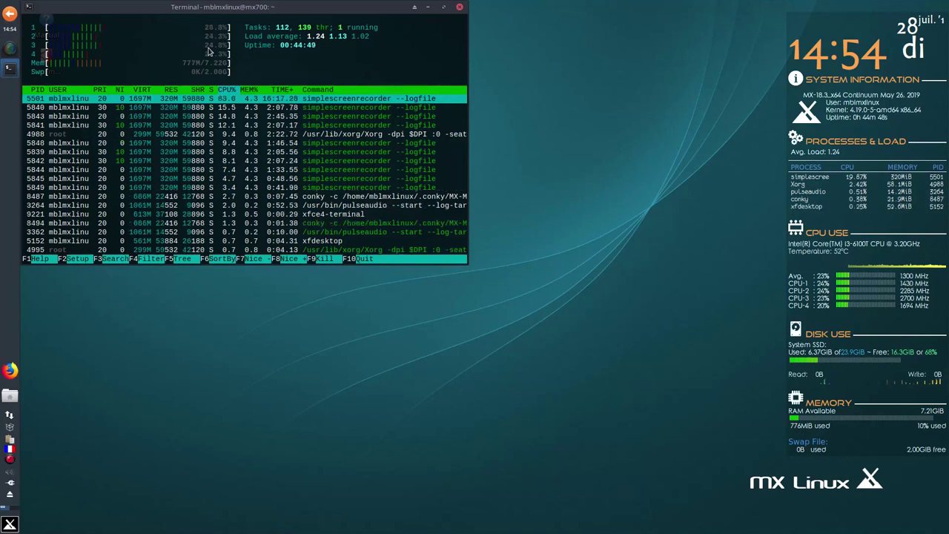
left_click(460, 8)
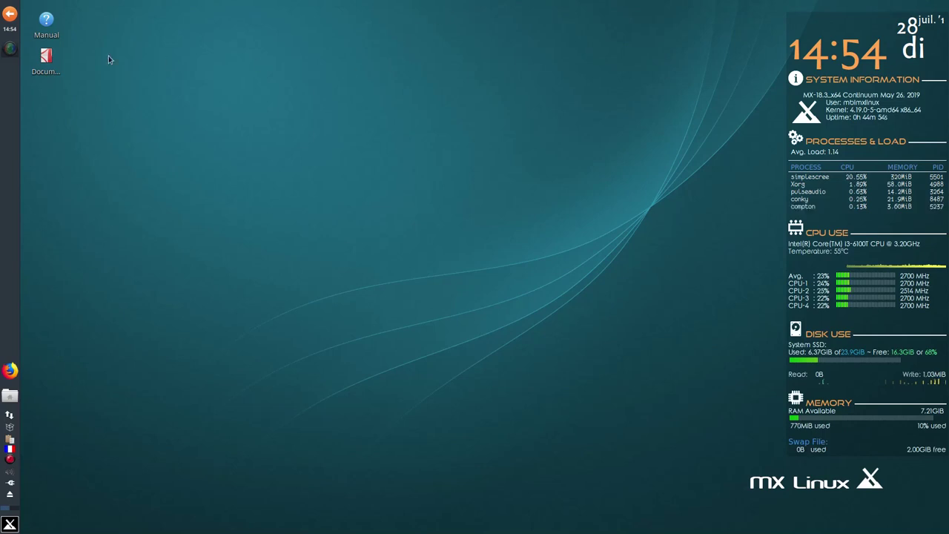
Open the user manual from the desktop and rotate its pages counterclockwise so they read upright.
double_click(47, 24)
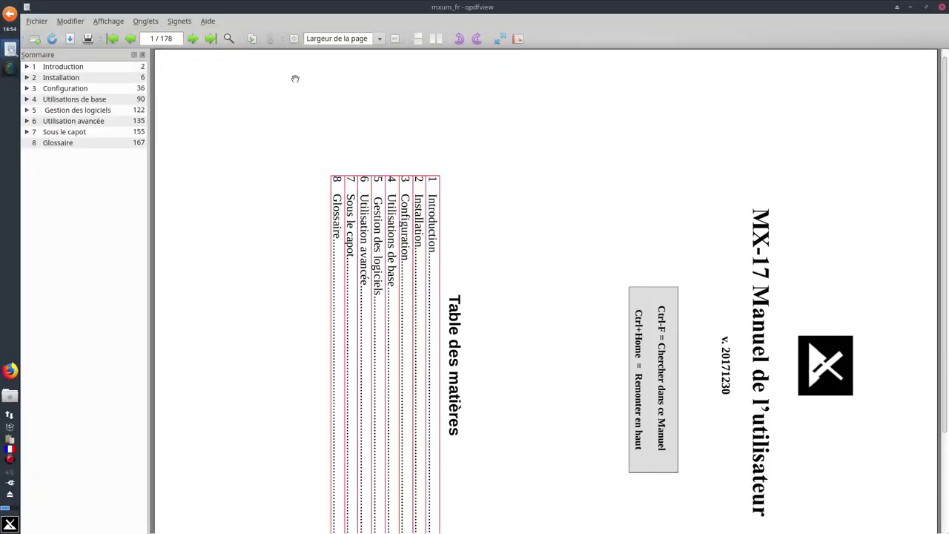
scroll(523, 134, "down", 3)
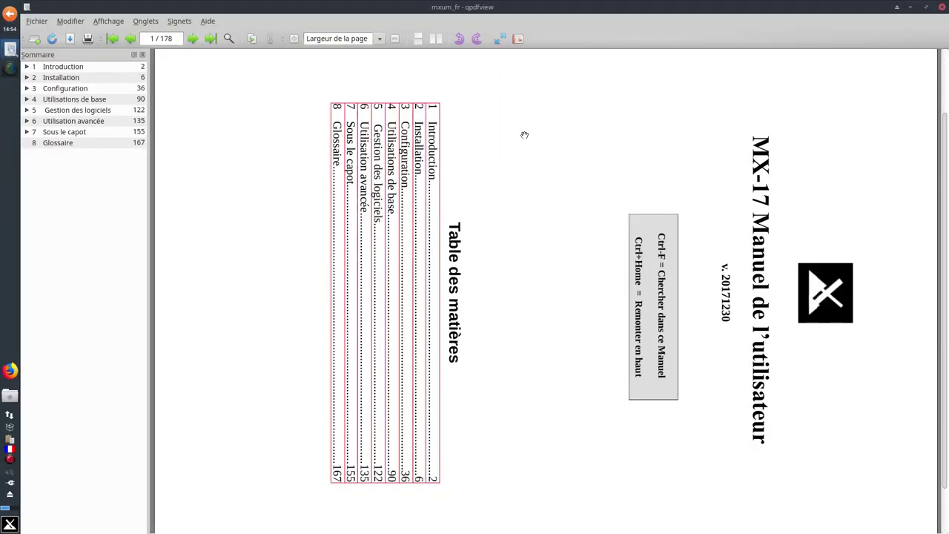
scroll(520, 162, "up", 3)
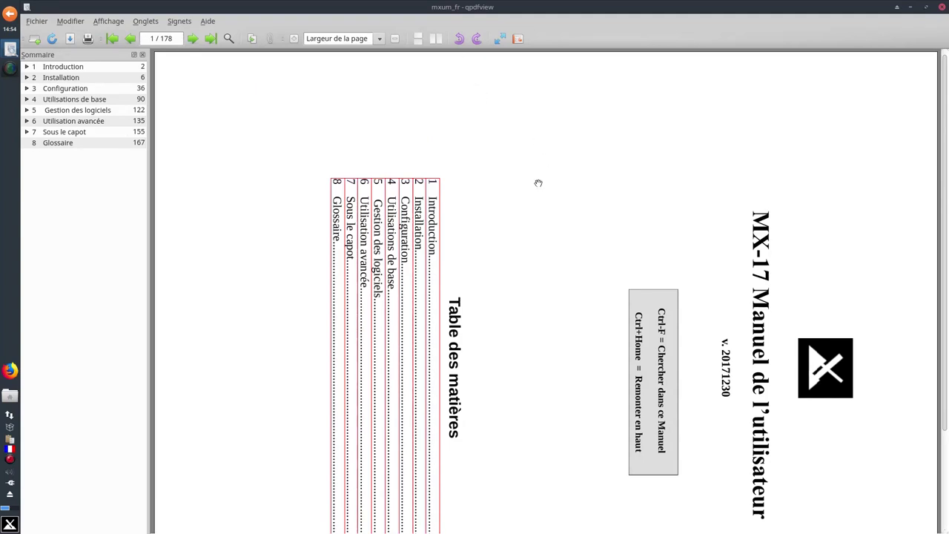
left_click(461, 46)
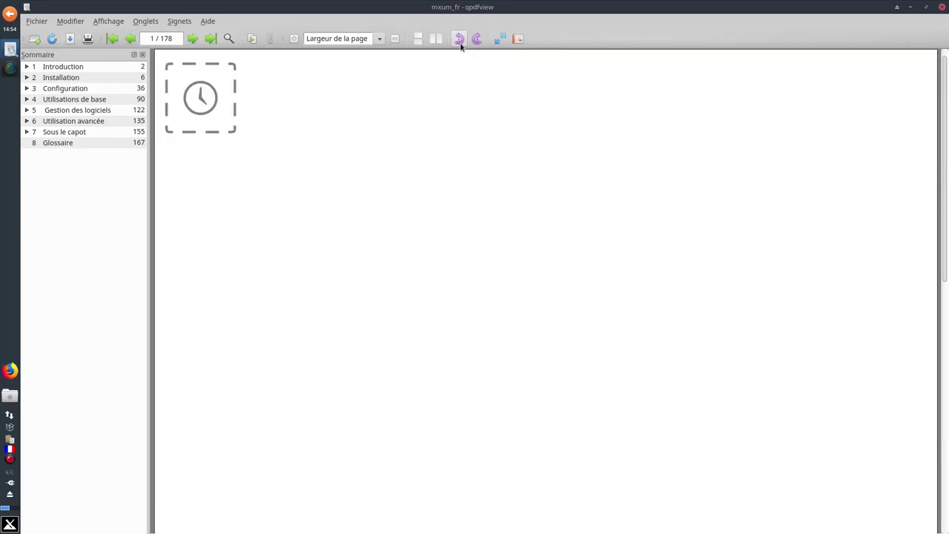
scroll(289, 232, "down", 2)
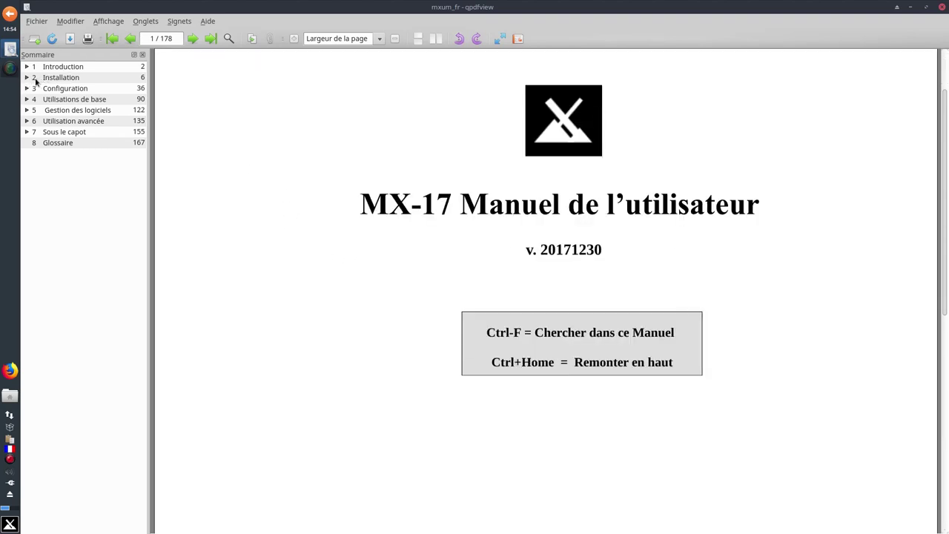
Expand the Configuration and Utilisations de base chapters, look through section 4.2 Multimedia of the manual, and close the viewer.
left_click(27, 88)
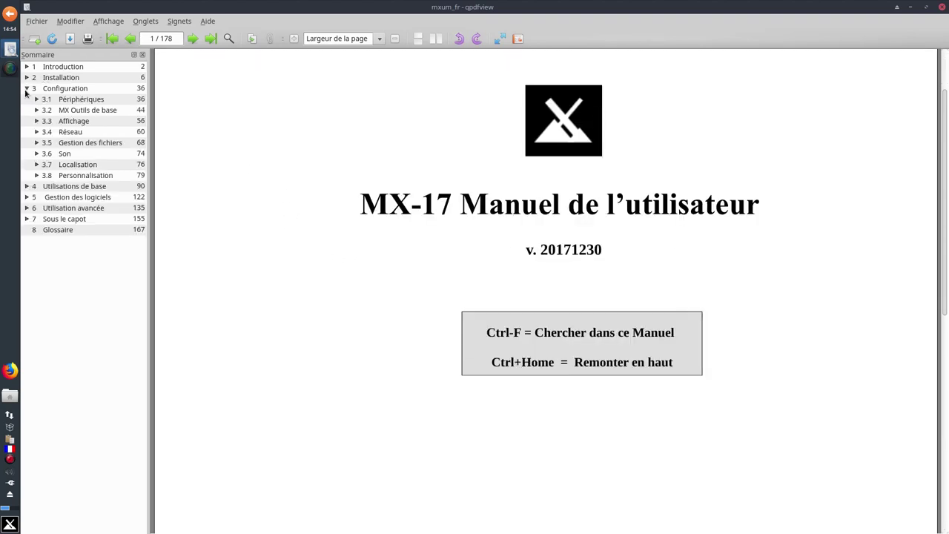
left_click(26, 187)
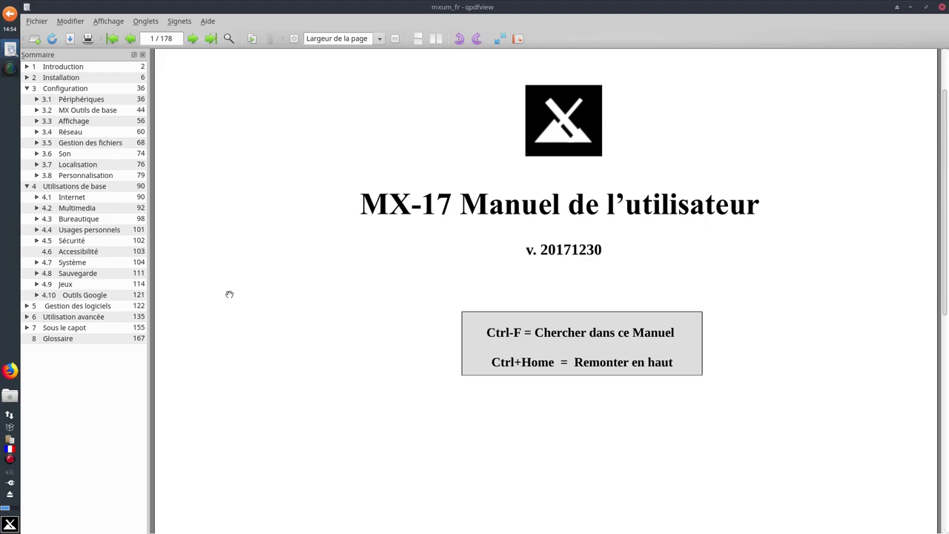
left_click(77, 208)
scroll(531, 288, "down", 10)
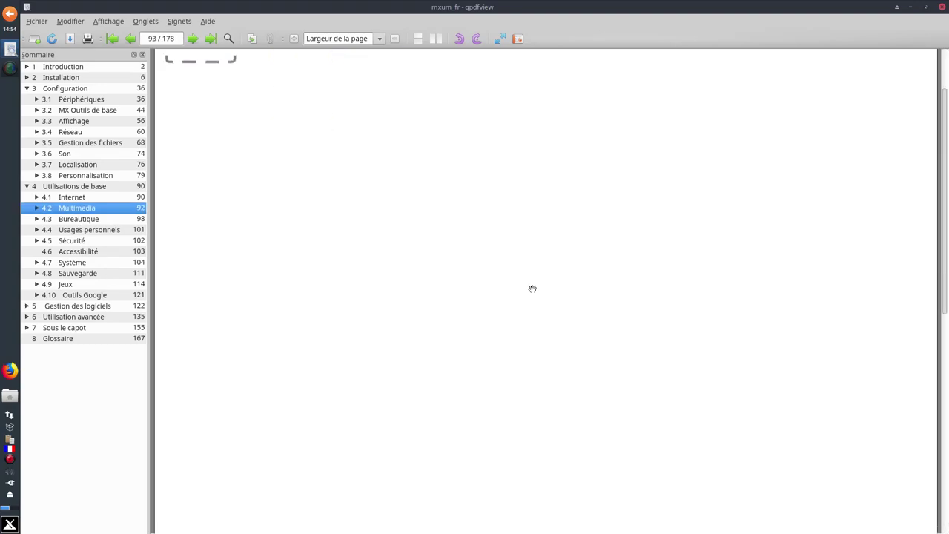
scroll(529, 282, "up", 4)
scroll(520, 264, "down", 1)
scroll(520, 265, "down", 5)
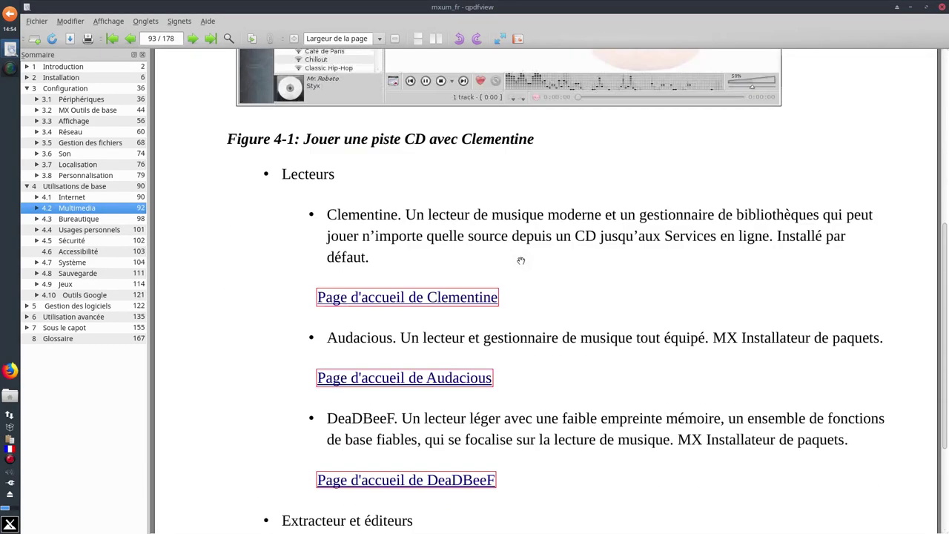
scroll(519, 315, "up", 1)
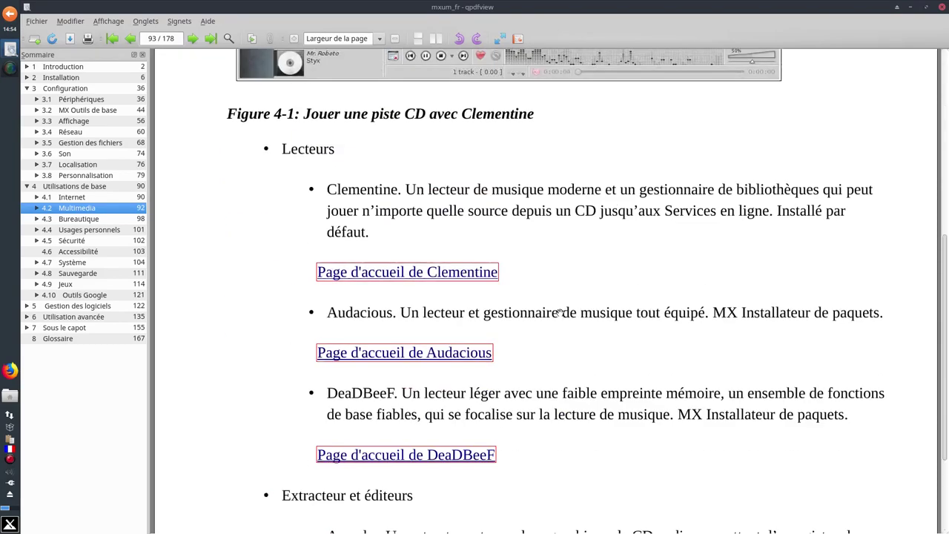
scroll(558, 312, "down", 15)
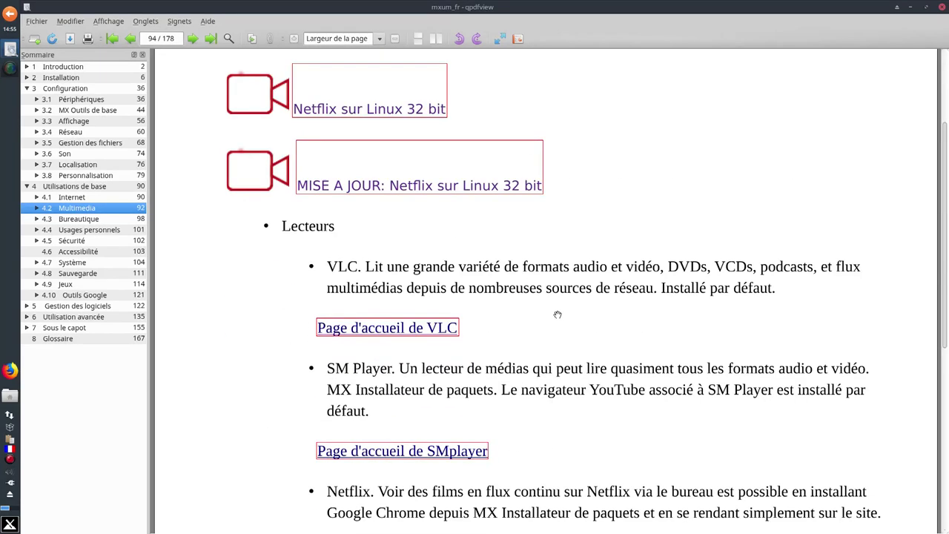
scroll(561, 318, "down", 8)
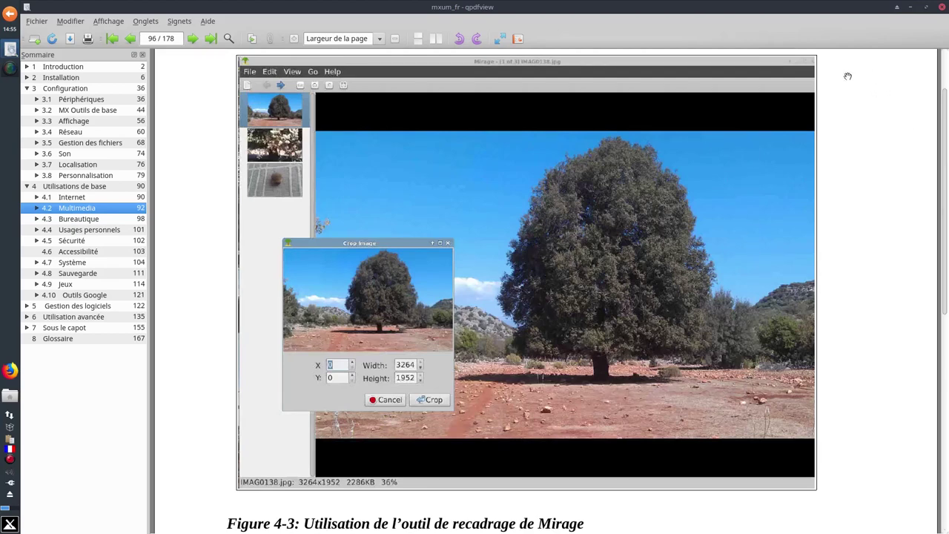
left_click(941, 8)
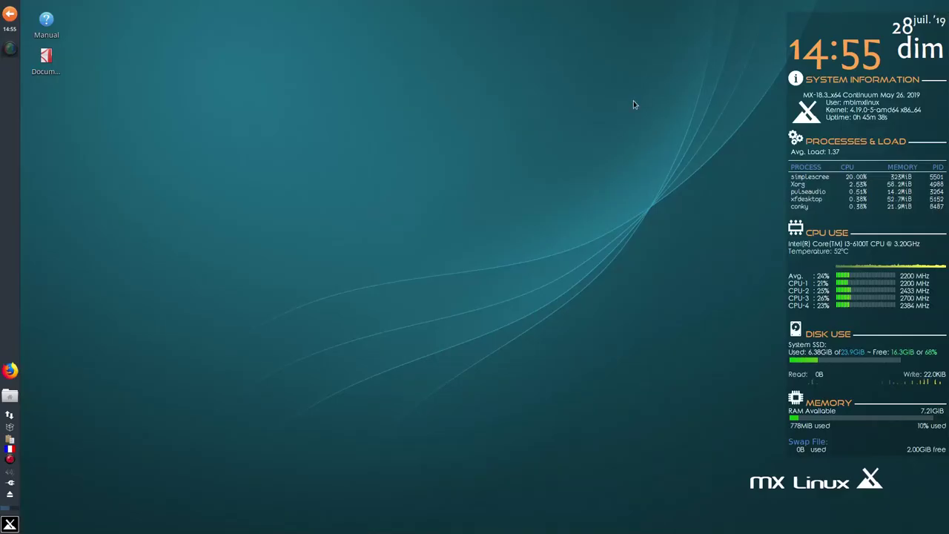
Open MX Outils from the application launcher, look over the available tools, and close it.
left_click(10, 524)
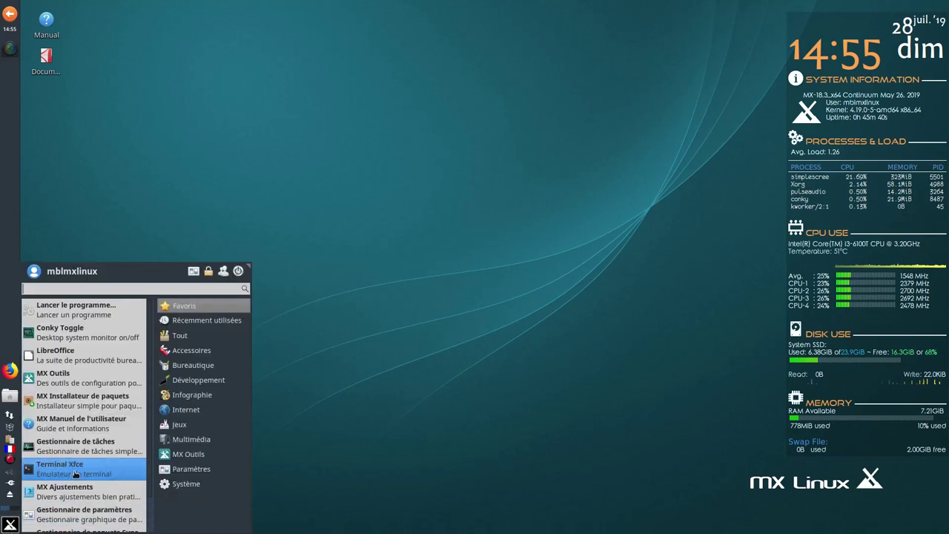
left_click(81, 376)
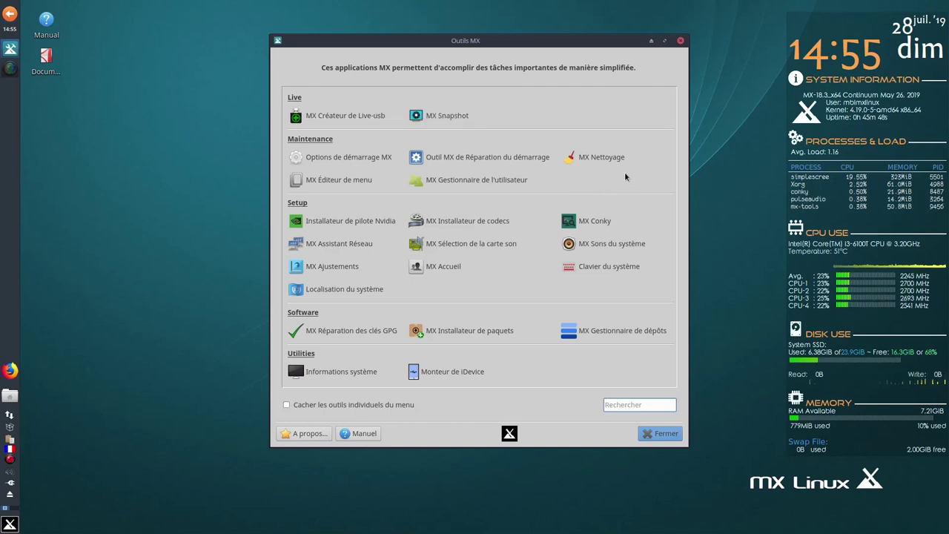
left_click(659, 433)
Open MX Ajustements from the application launcher, look over its dashboard settings, and close it.
left_click(9, 524)
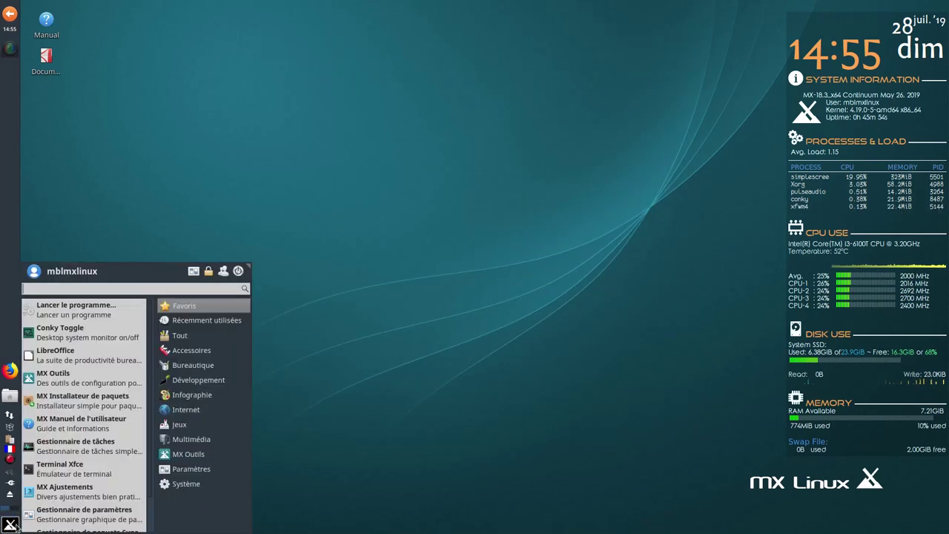
left_click(74, 490)
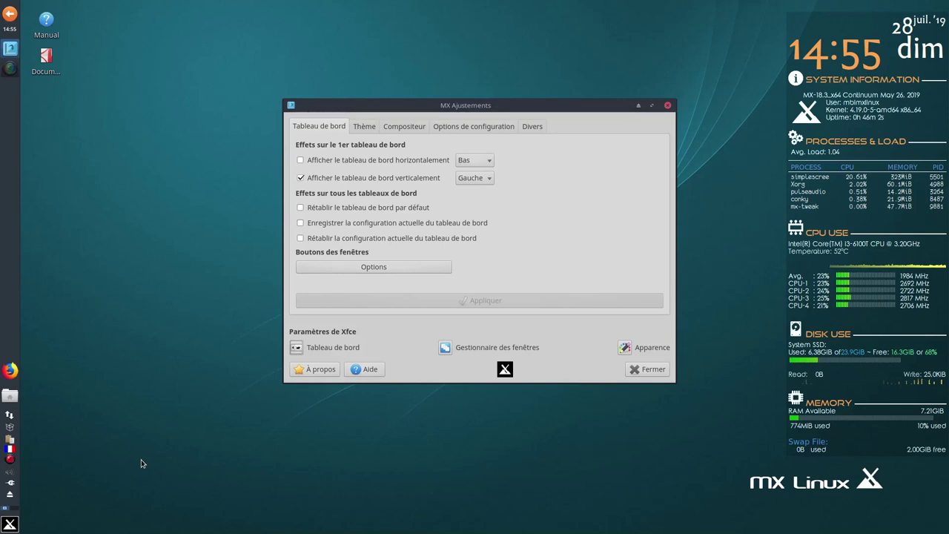
left_click(648, 369)
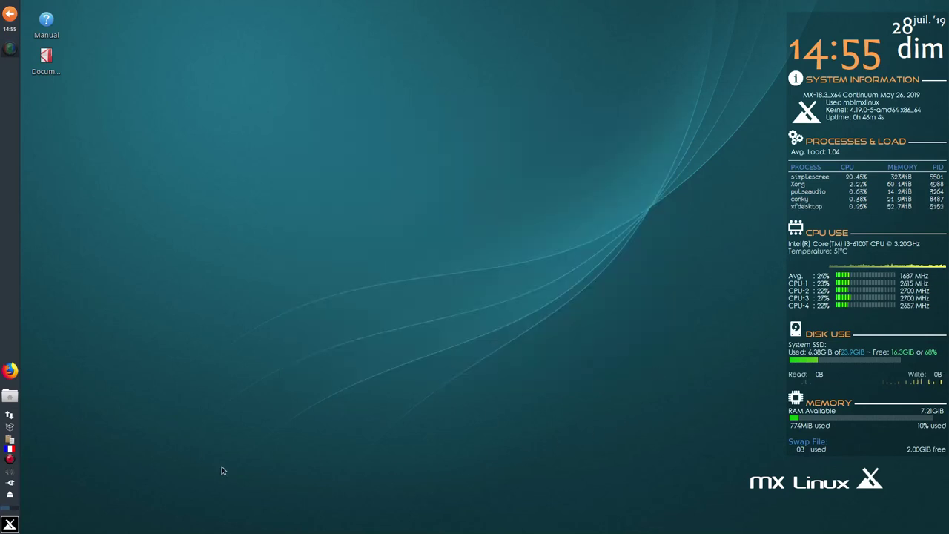
Open MX Installateur de paquets, search the popular applications for "french", look over the language packages, and close it.
left_click(10, 524)
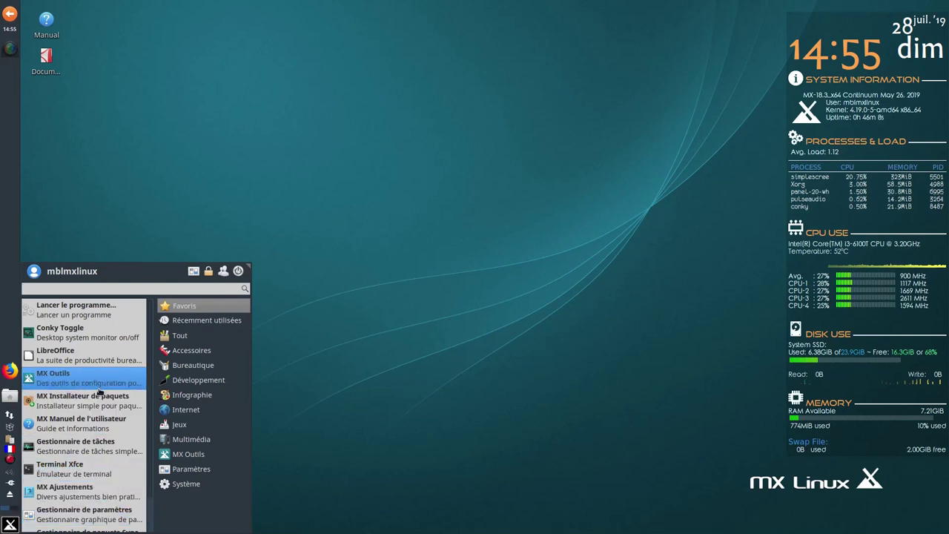
left_click(74, 400)
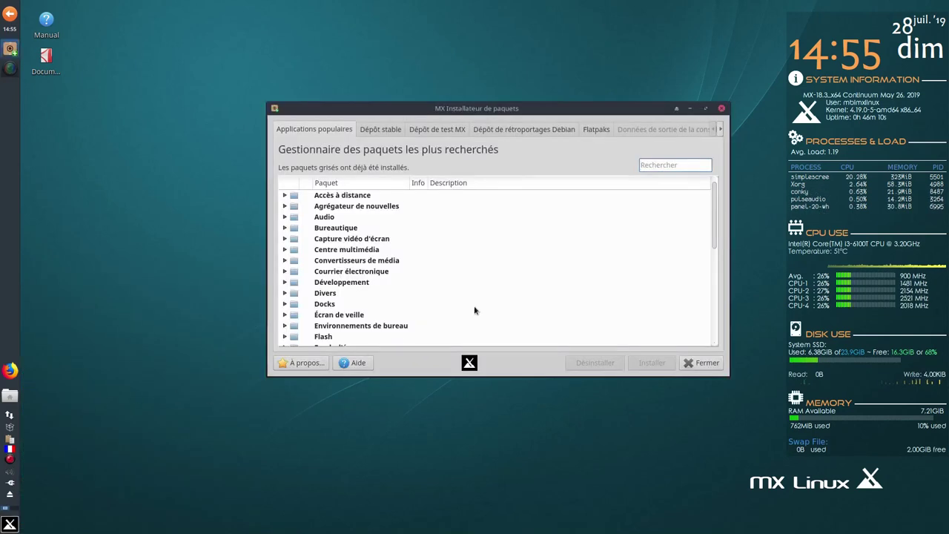
left_click(710, 163)
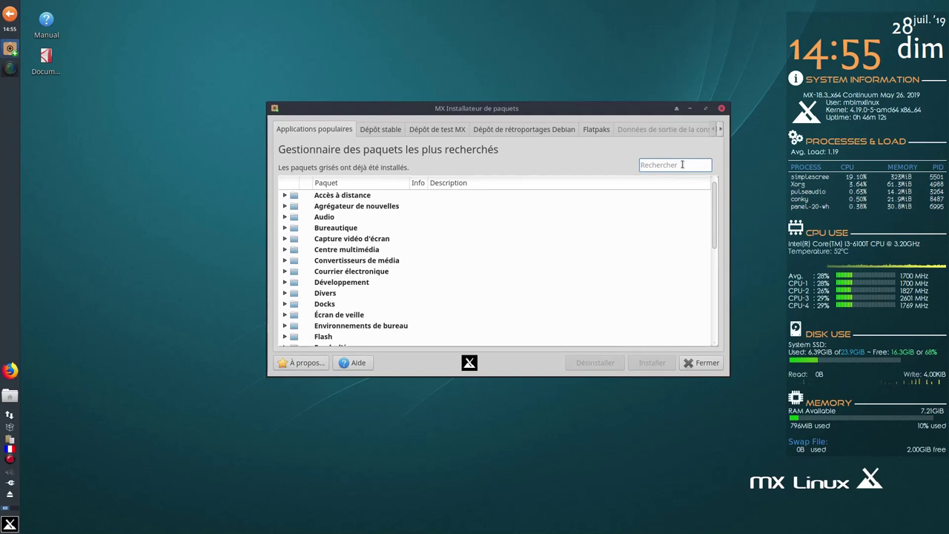
type("french")
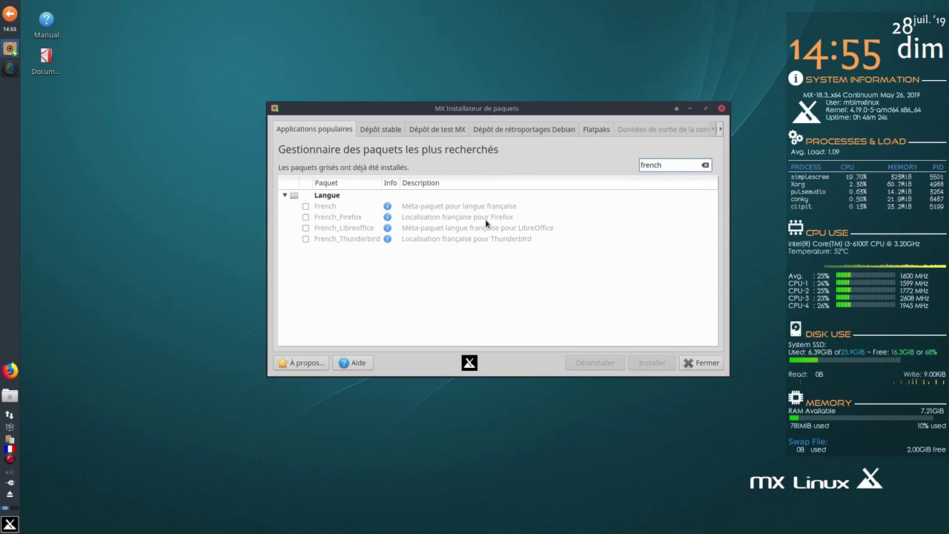
left_click(701, 363)
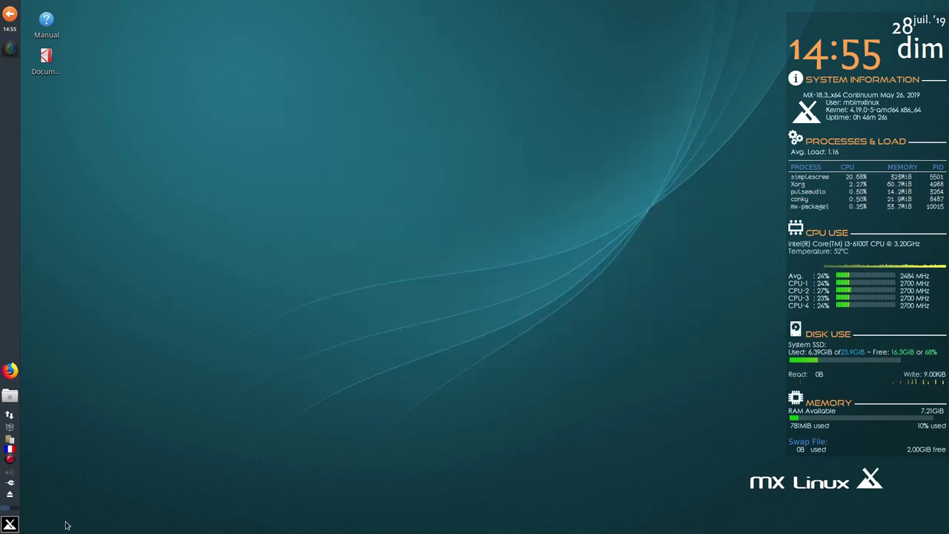
Search the application launcher for gimp, launch GIMP, check its version information, and close the about window.
left_click(9, 524)
type("gimp")
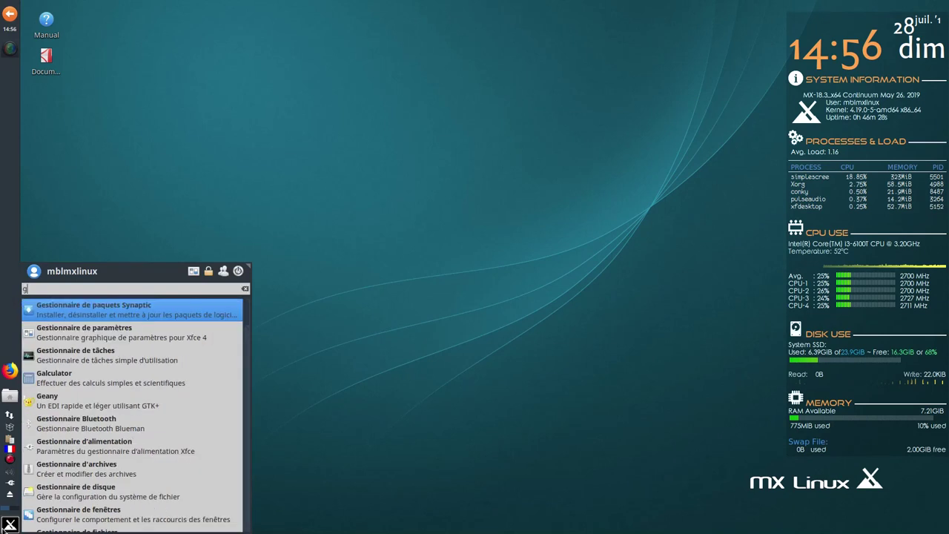
left_click(112, 310)
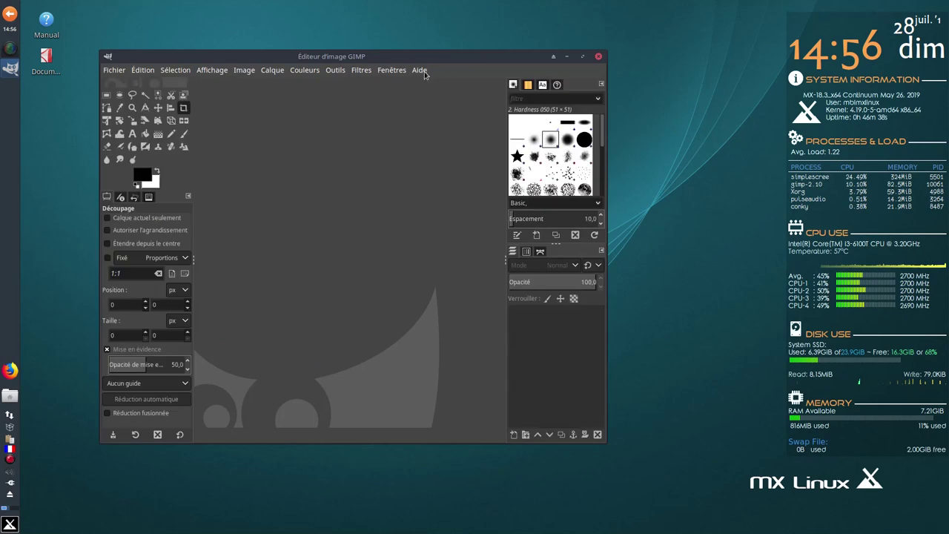
left_click(420, 69)
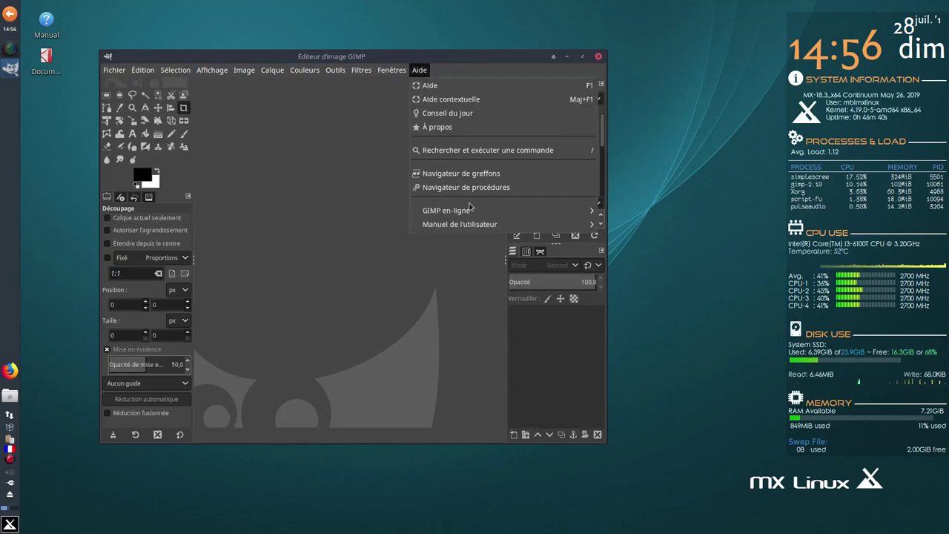
left_click(454, 126)
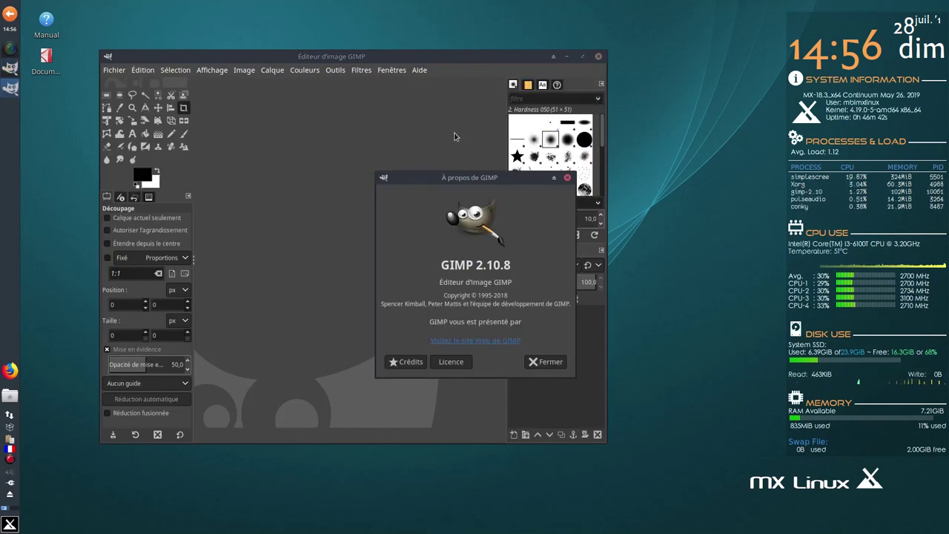
left_click(546, 361)
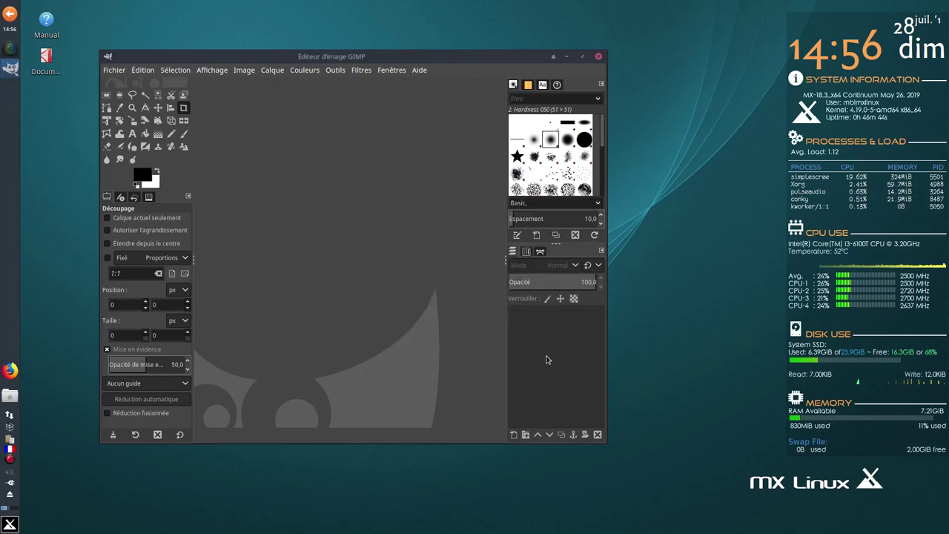
Close GIMP and open MX Gestionnaire de dépôts from MX Outils.
left_click(598, 58)
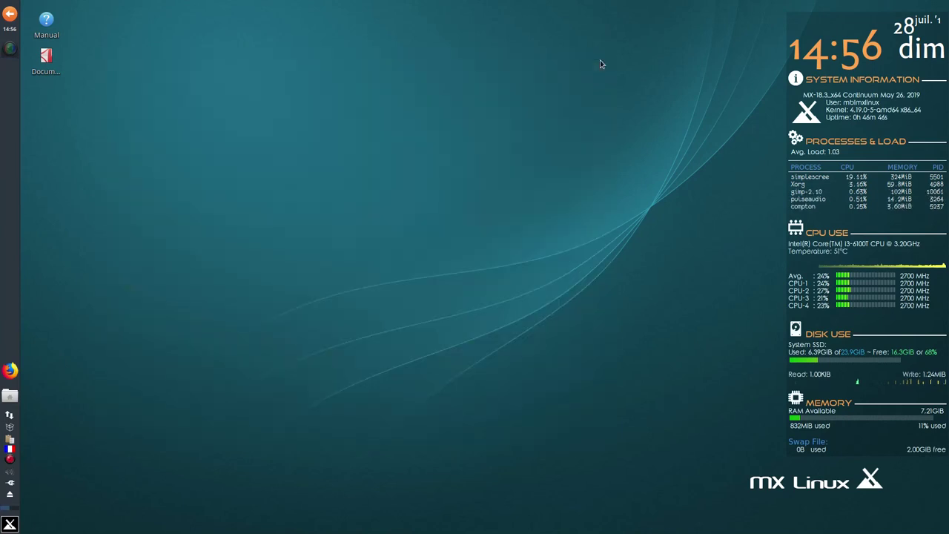
left_click(9, 524)
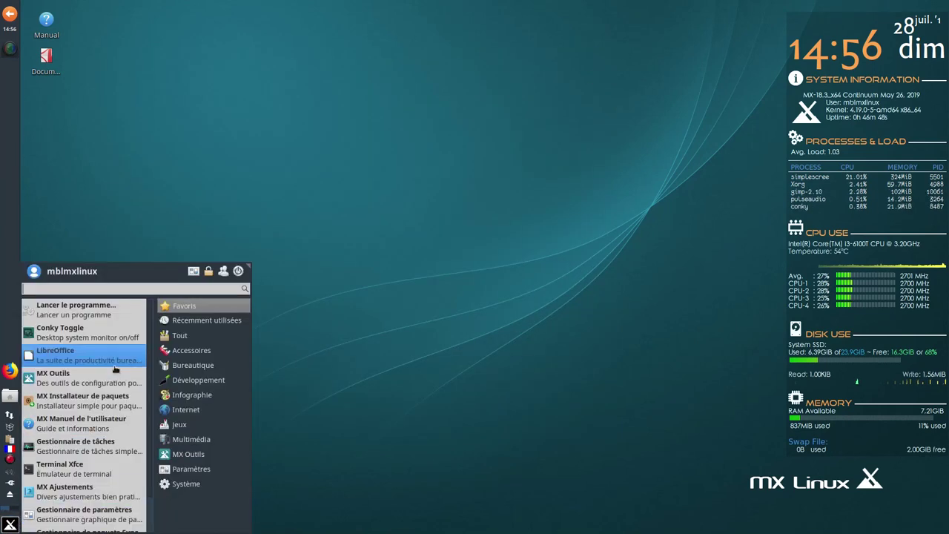
left_click(82, 378)
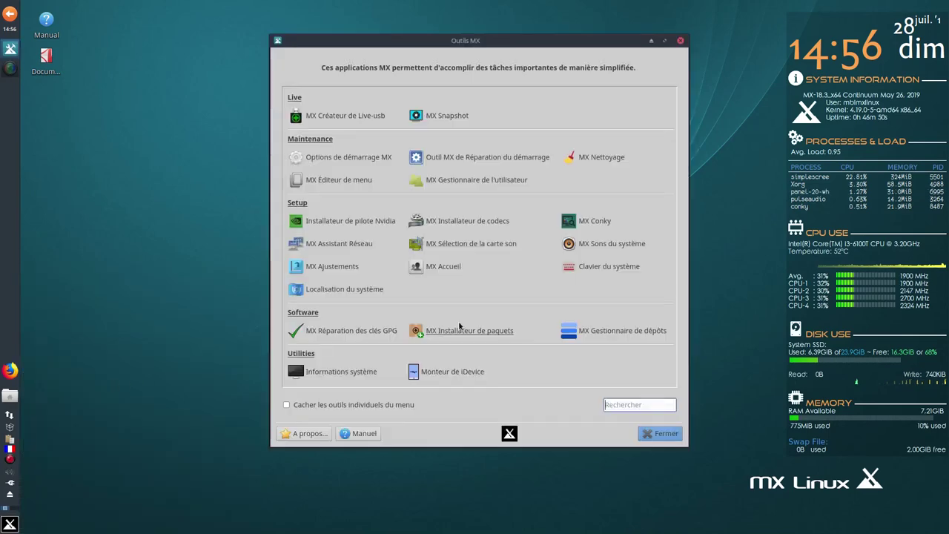
left_click(605, 335)
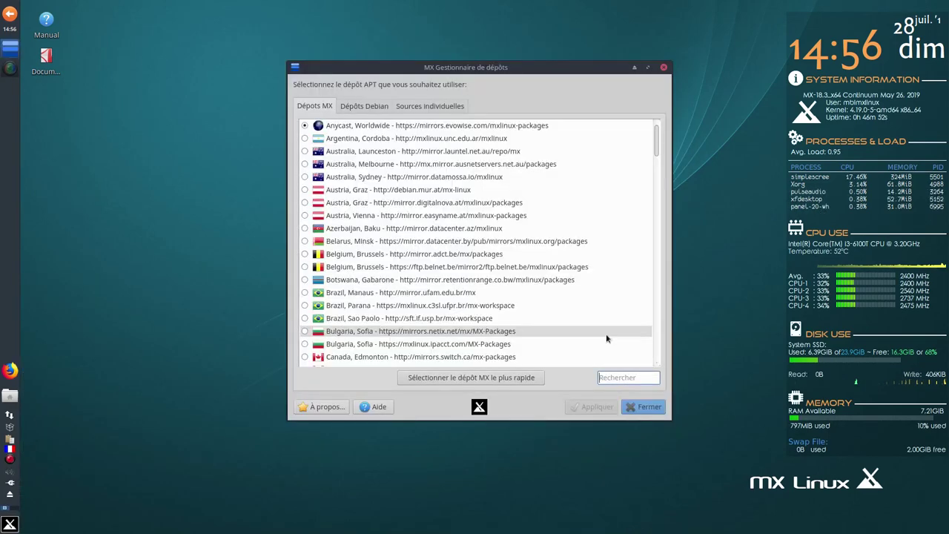
Look over the Debian repositories, individual sources and MX mirror list, and close the repository manager and MX Outils.
left_click(358, 106)
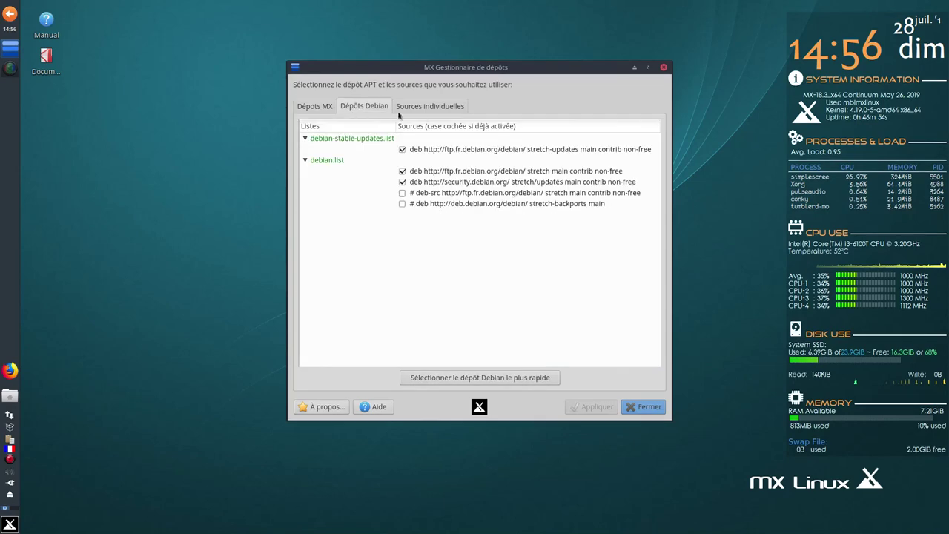
left_click(433, 111)
left_click(316, 109)
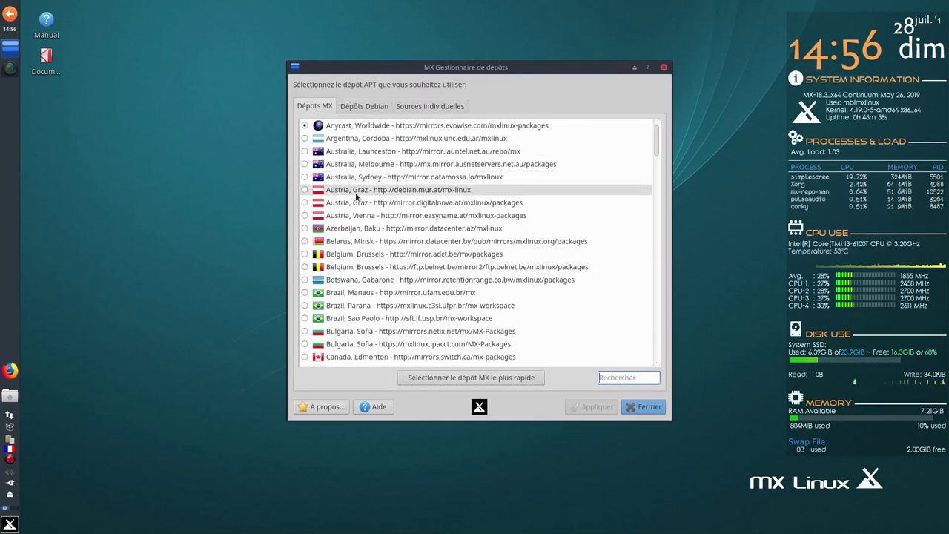
scroll(400, 319, "down", 6)
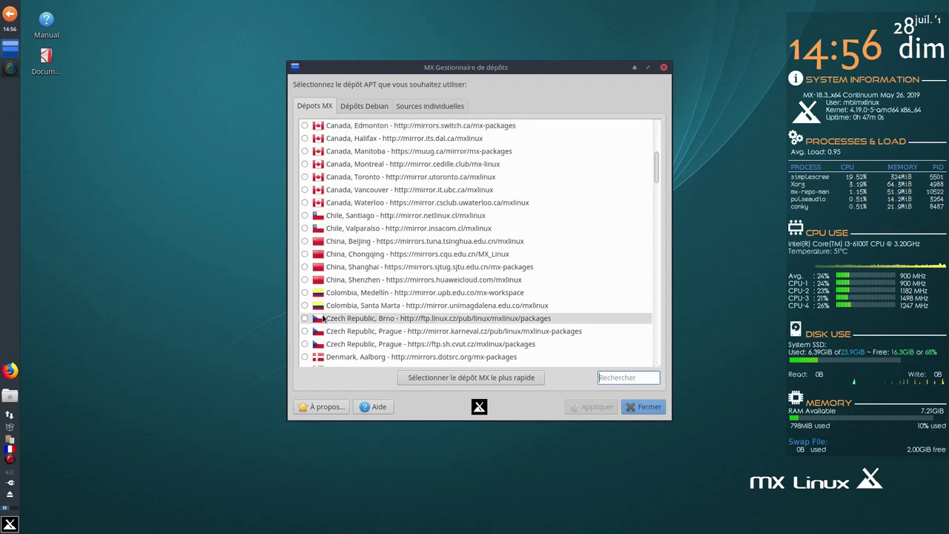
left_click(454, 380)
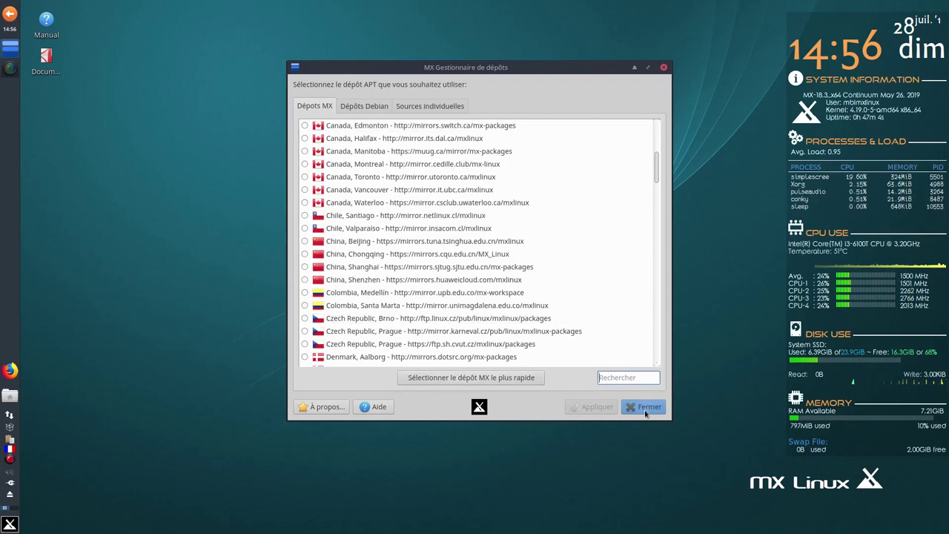
left_click(644, 413)
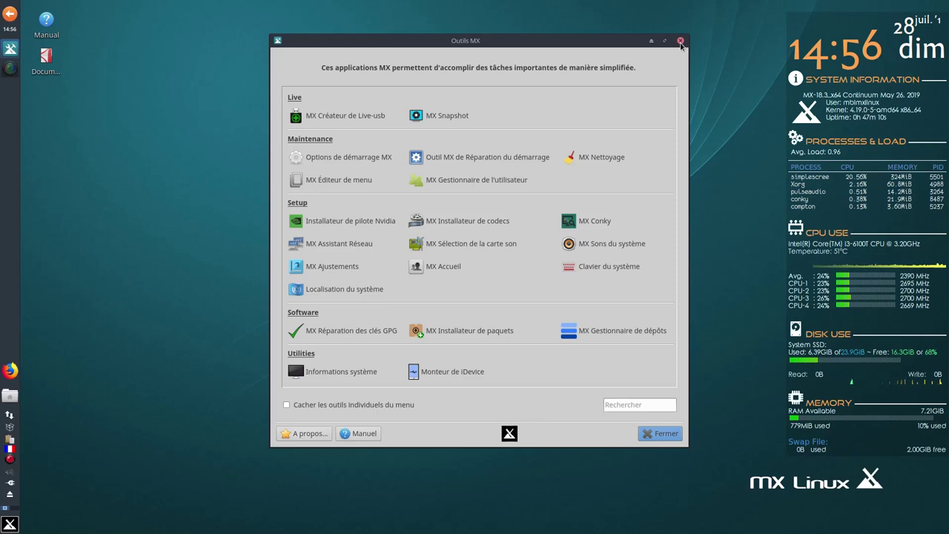
left_click(664, 434)
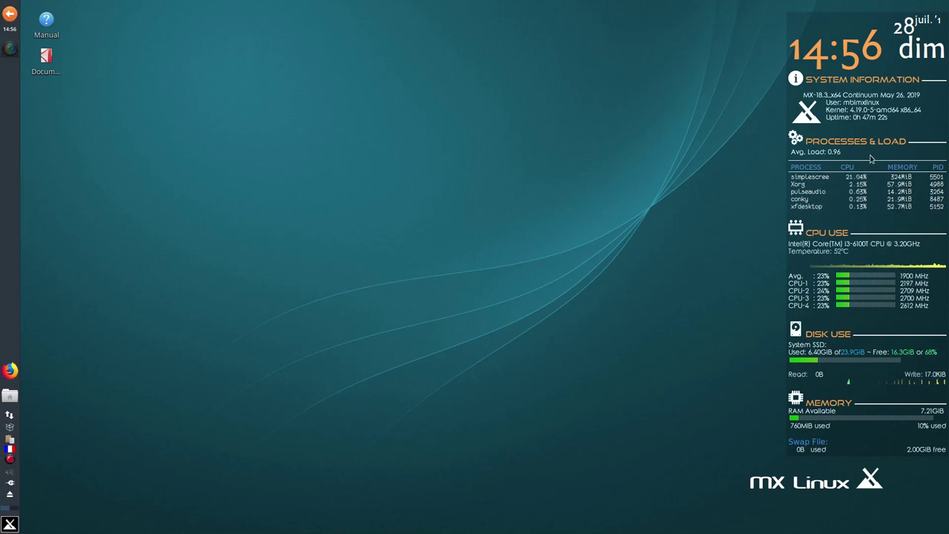
Look over the application categories offered in the desktop's context options, and dismiss them.
right_click(273, 147)
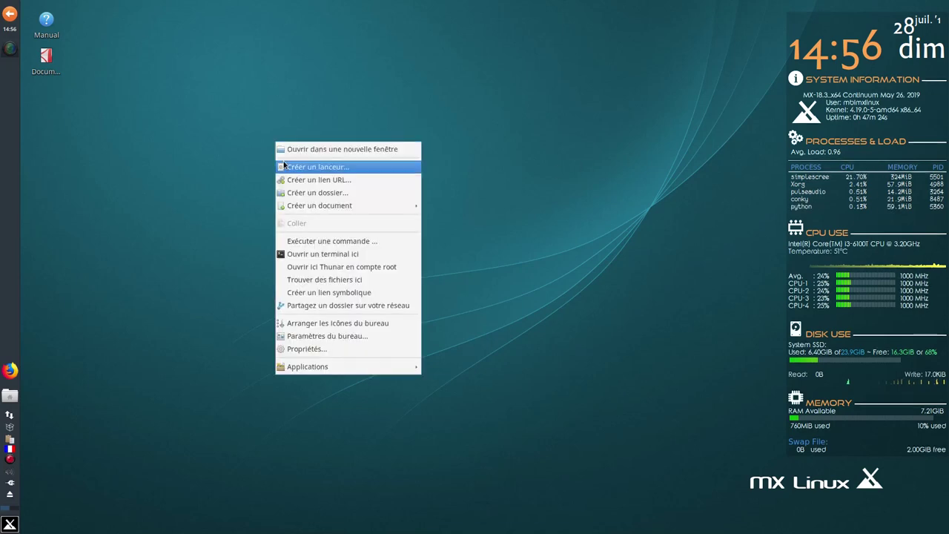
mouse_move(358, 372)
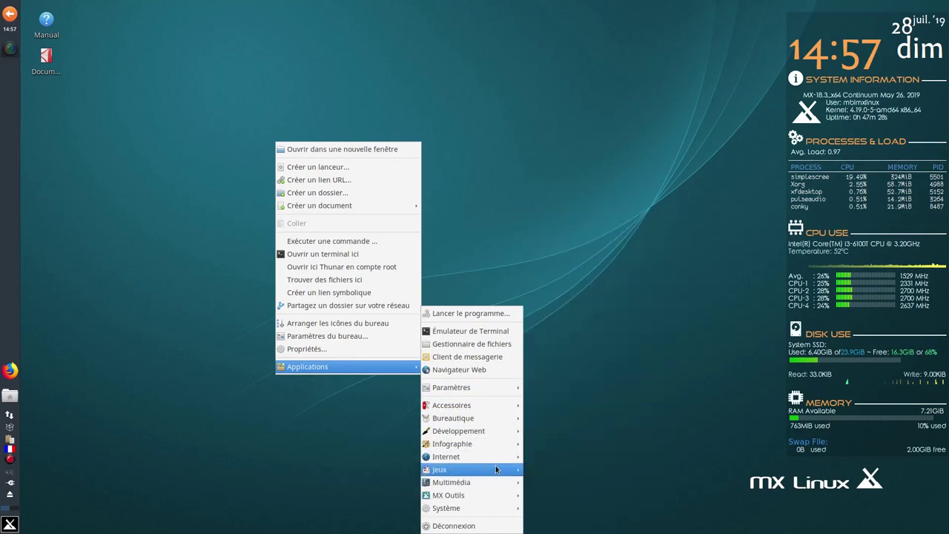
left_click(541, 228)
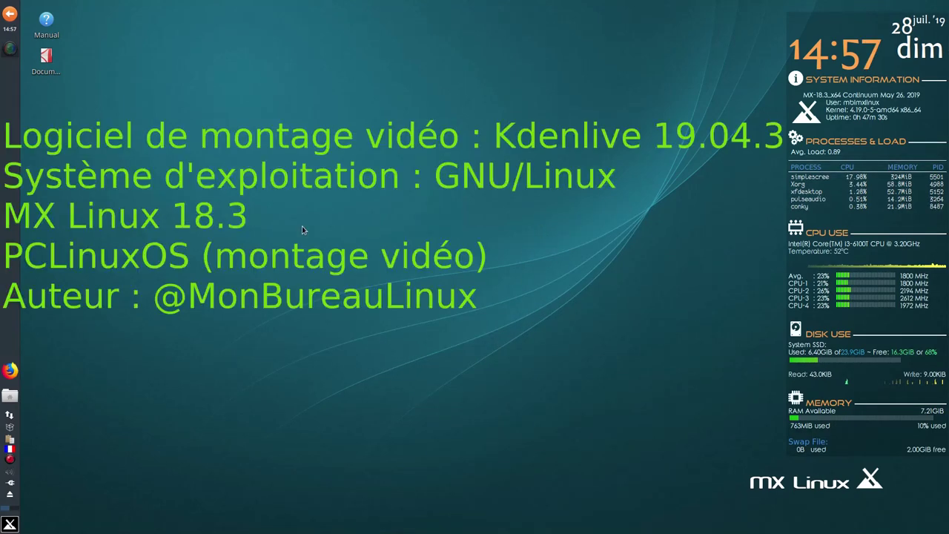